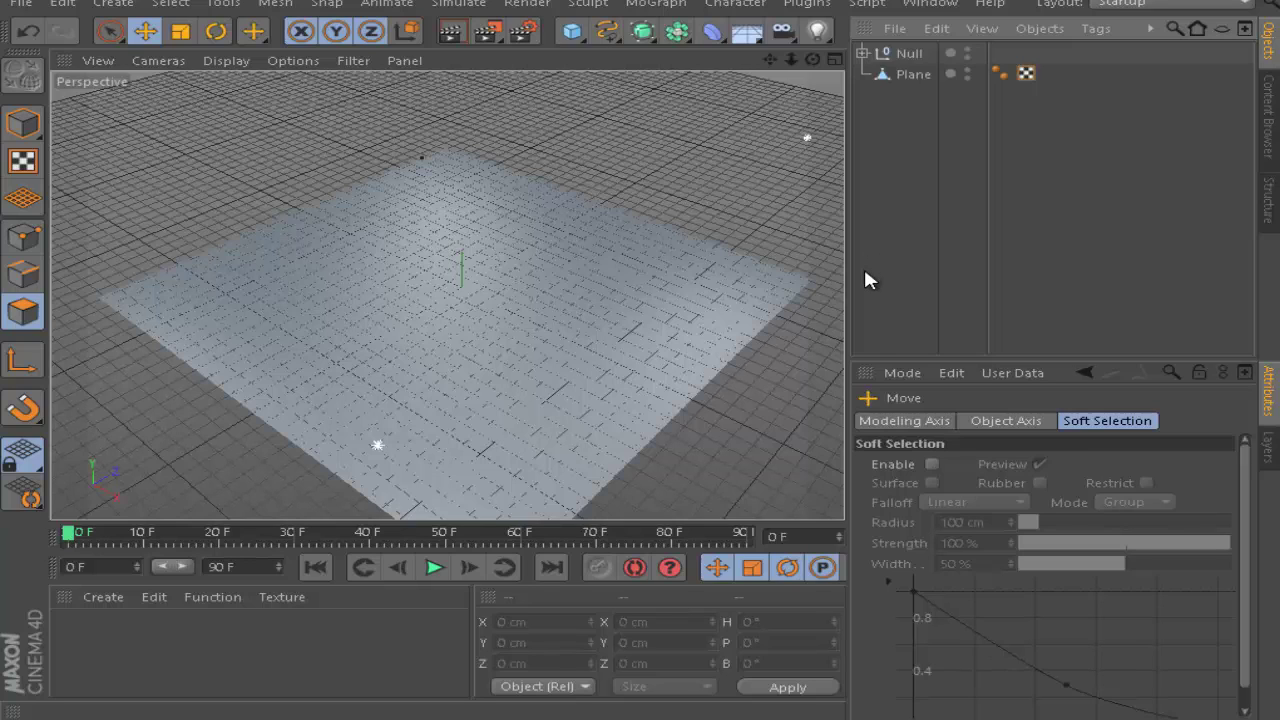
Step: Widen and zoom out the viewport to see the whole plane, then select the Plane object
{"action": "mouse_move", "coordinate": [848, 286]}
{"action": "left_mouse_down"}
{"action": "mouse_move", "coordinate": [916, 286]}
{"action": "mouse_move", "coordinate": [858, 283]}
{"action": "left_mouse_up"}
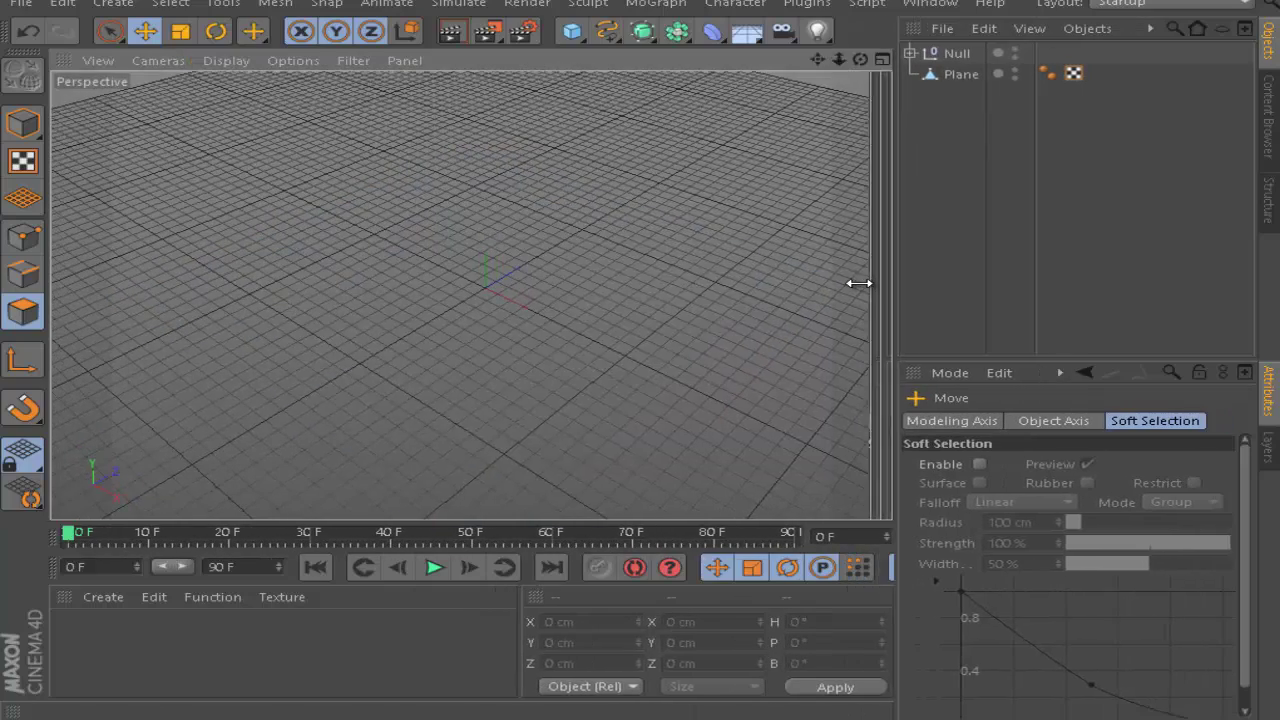
{"action": "scroll", "coordinate": [466, 343], "scroll_direction": "up", "scroll_amount": 3}
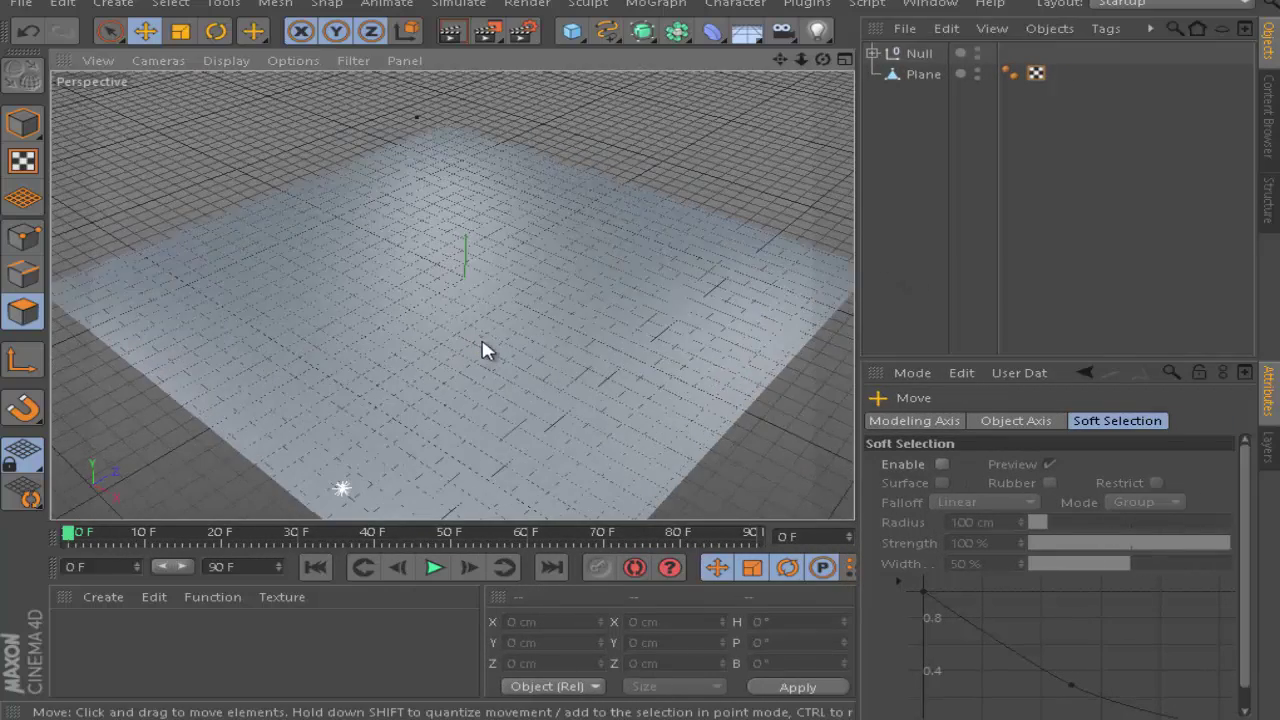
{"action": "scroll", "coordinate": [480, 349], "scroll_direction": "up", "scroll_amount": 2}
{"action": "left_click_drag", "start_coordinate": [800, 62], "coordinate": [649, 354]}
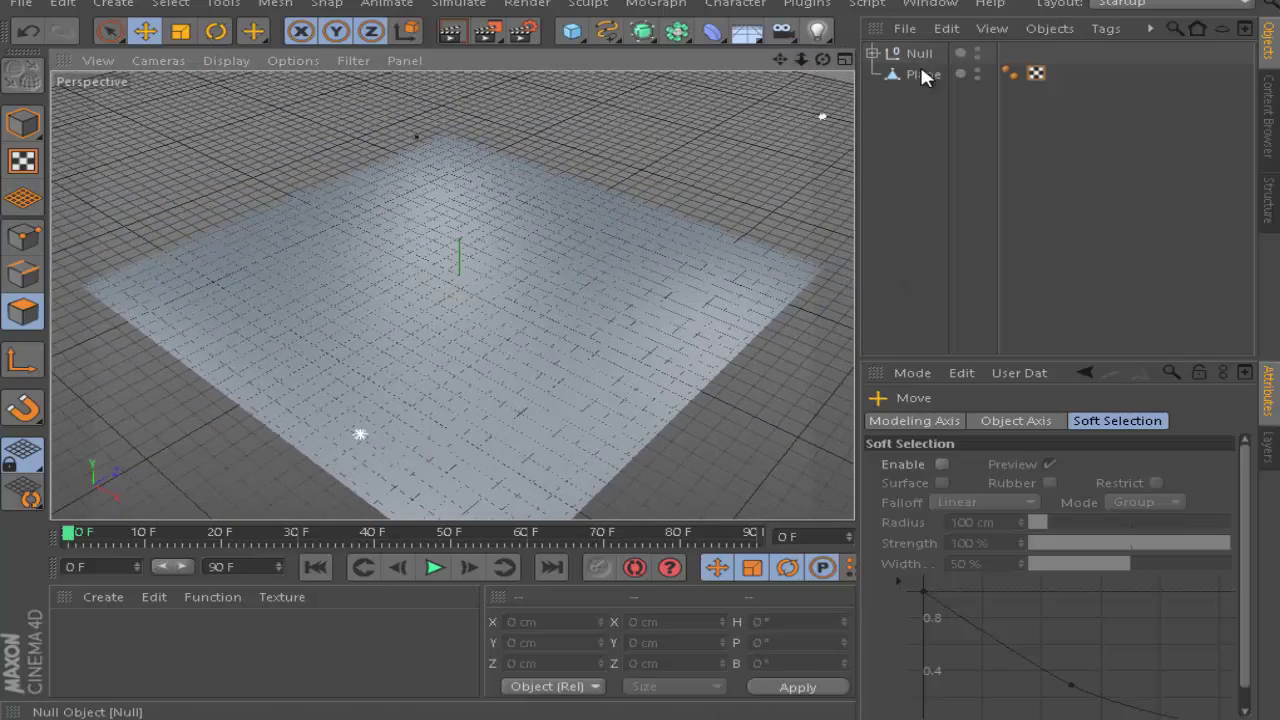
{"action": "left_click", "coordinate": [923, 75]}
Step: Delete the old Plane, switch to Model mode, and bring up the primitive objects palette
{"action": "key", "text": "Delete"}
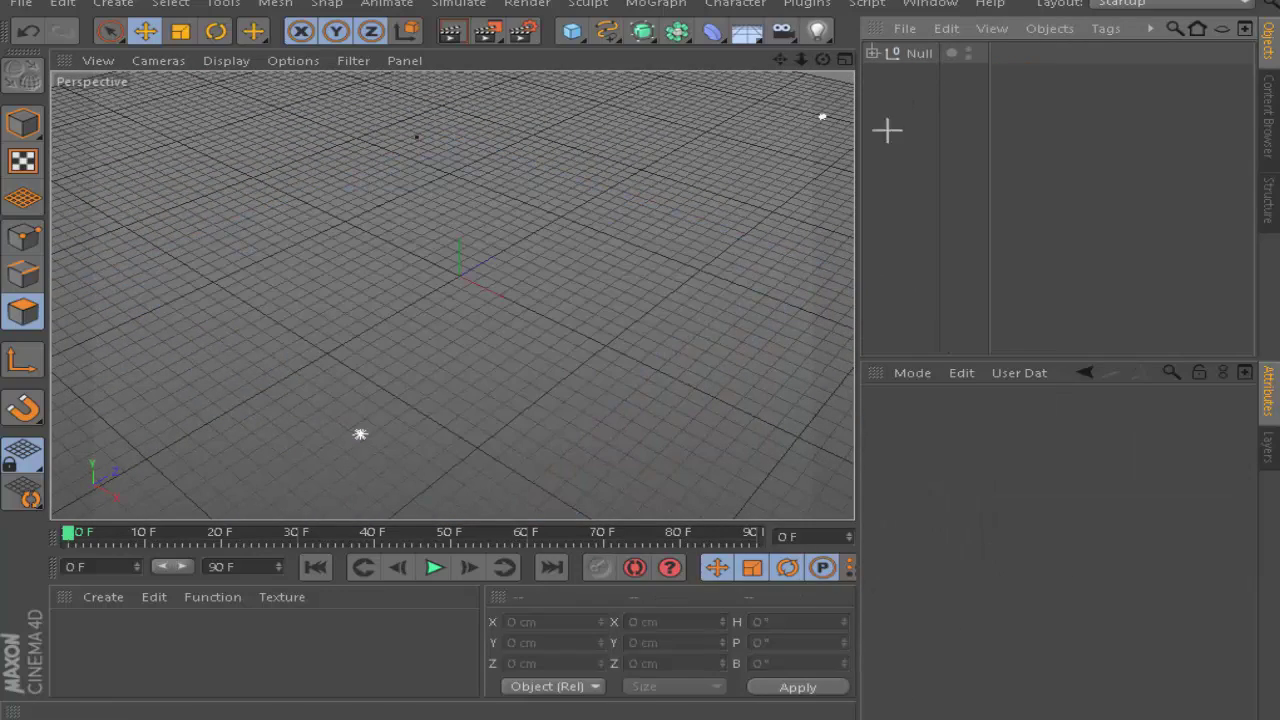
{"action": "left_click", "coordinate": [25, 123]}
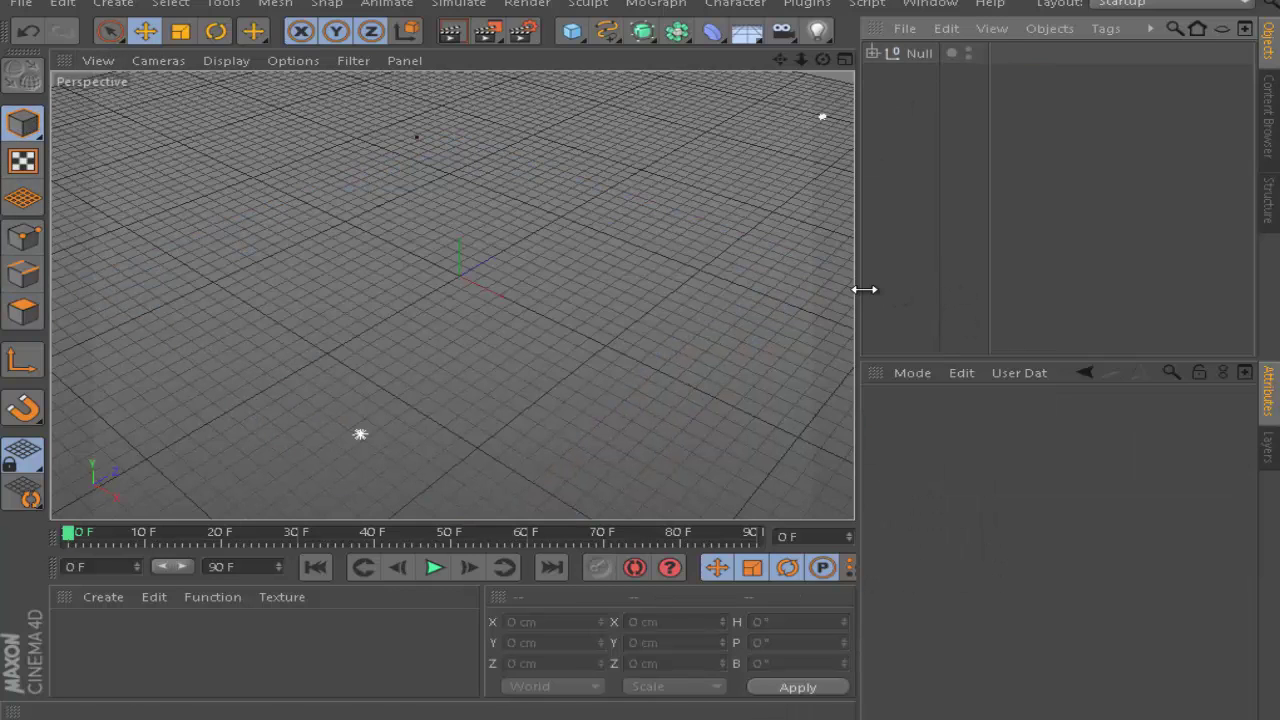
{"action": "left_click_drag", "start_coordinate": [864, 289], "coordinate": [879, 289]}
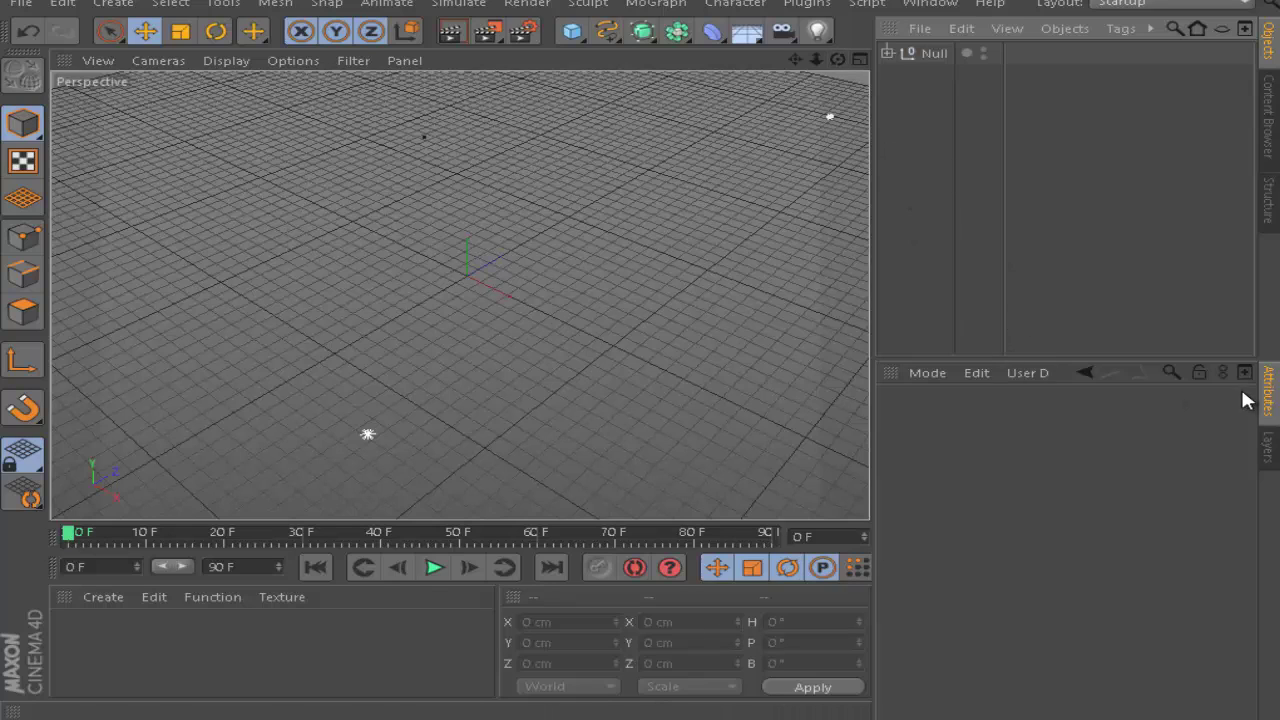
{"action": "left_click", "coordinate": [1270, 455]}
{"action": "left_click", "coordinate": [1265, 400]}
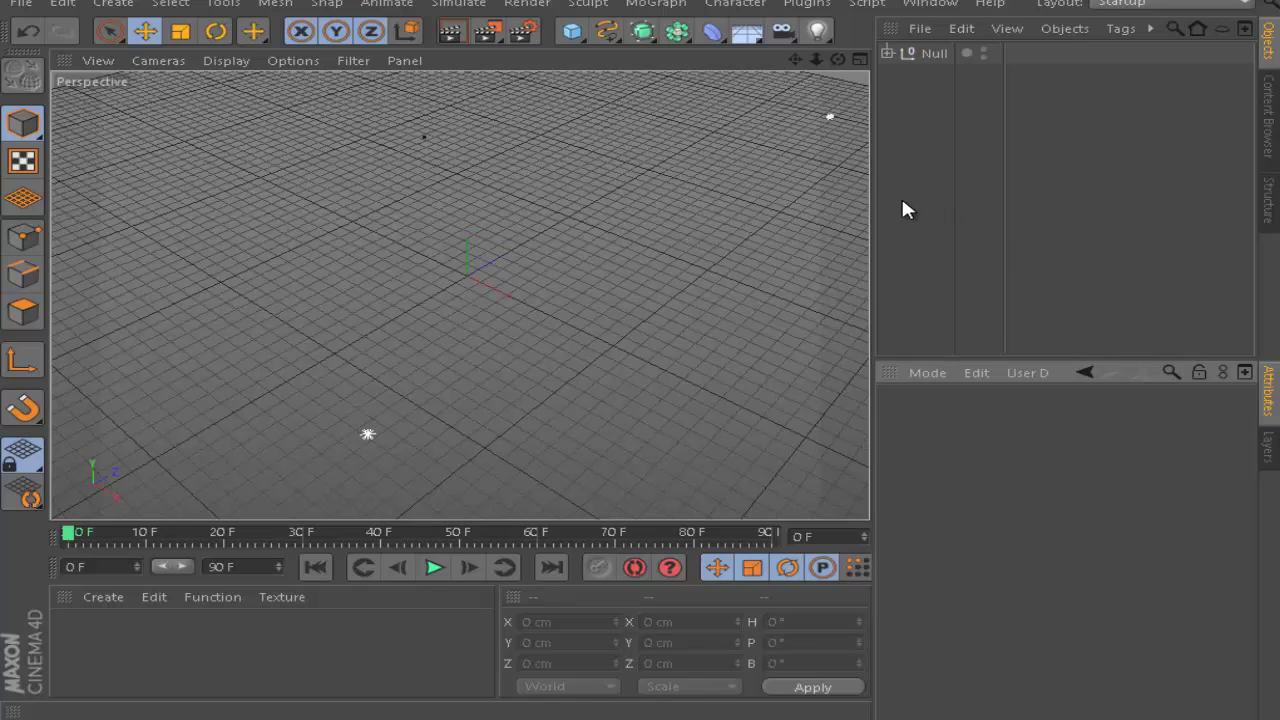
{"action": "left_click", "coordinate": [578, 34]}
Step: Add a new Plane and move it below Null in the Object Manager
{"action": "left_click", "coordinate": [784, 98]}
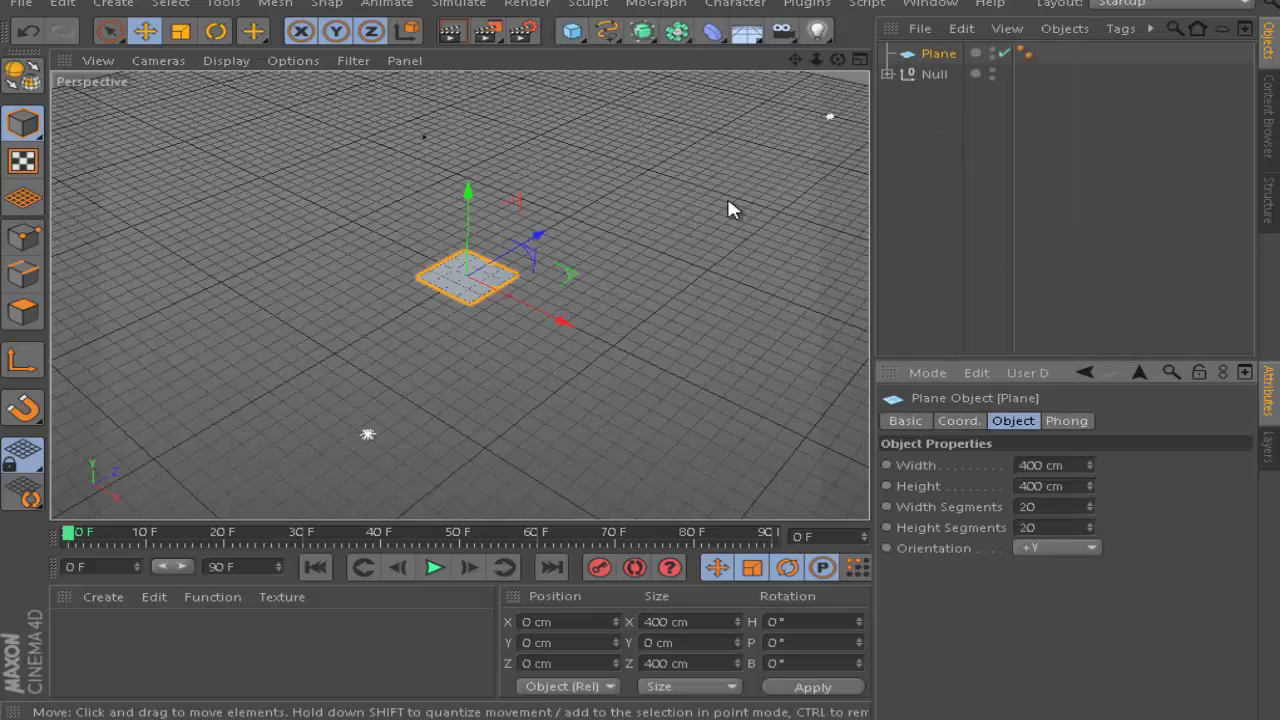
{"action": "scroll", "coordinate": [471, 306], "scroll_direction": "up", "scroll_amount": 5}
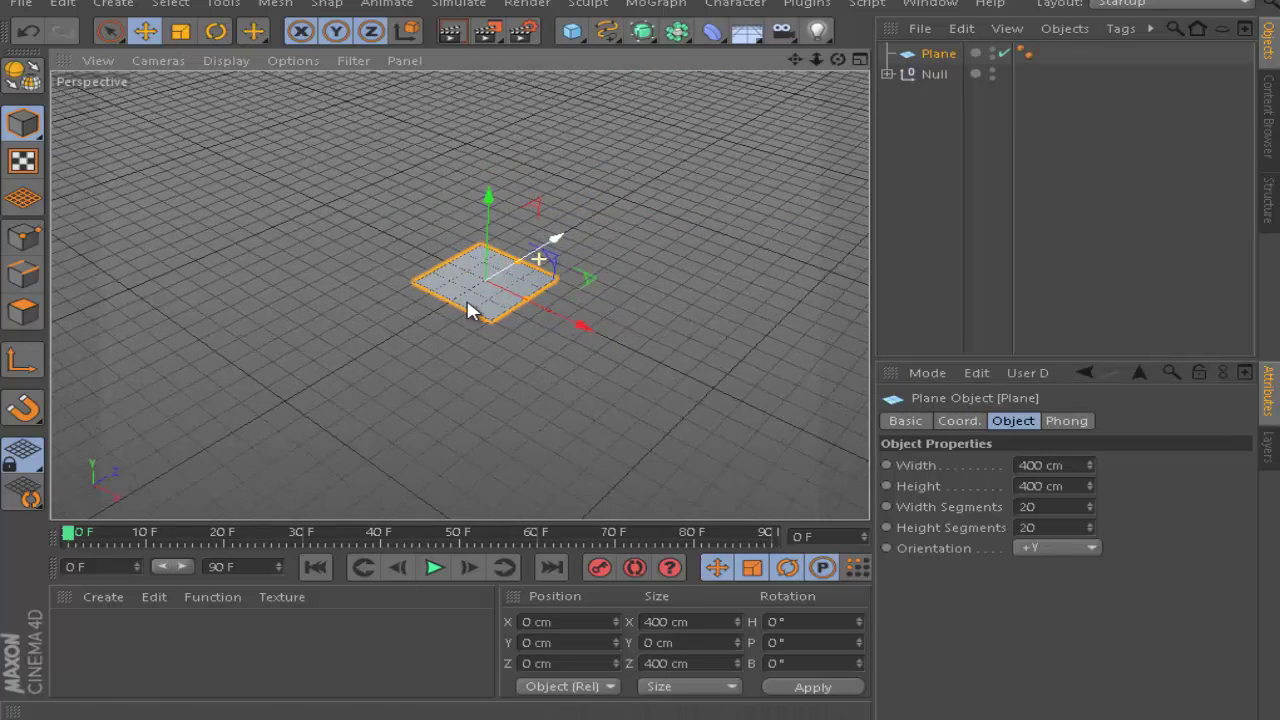
{"action": "left_click_drag", "start_coordinate": [942, 54], "coordinate": [938, 76]}
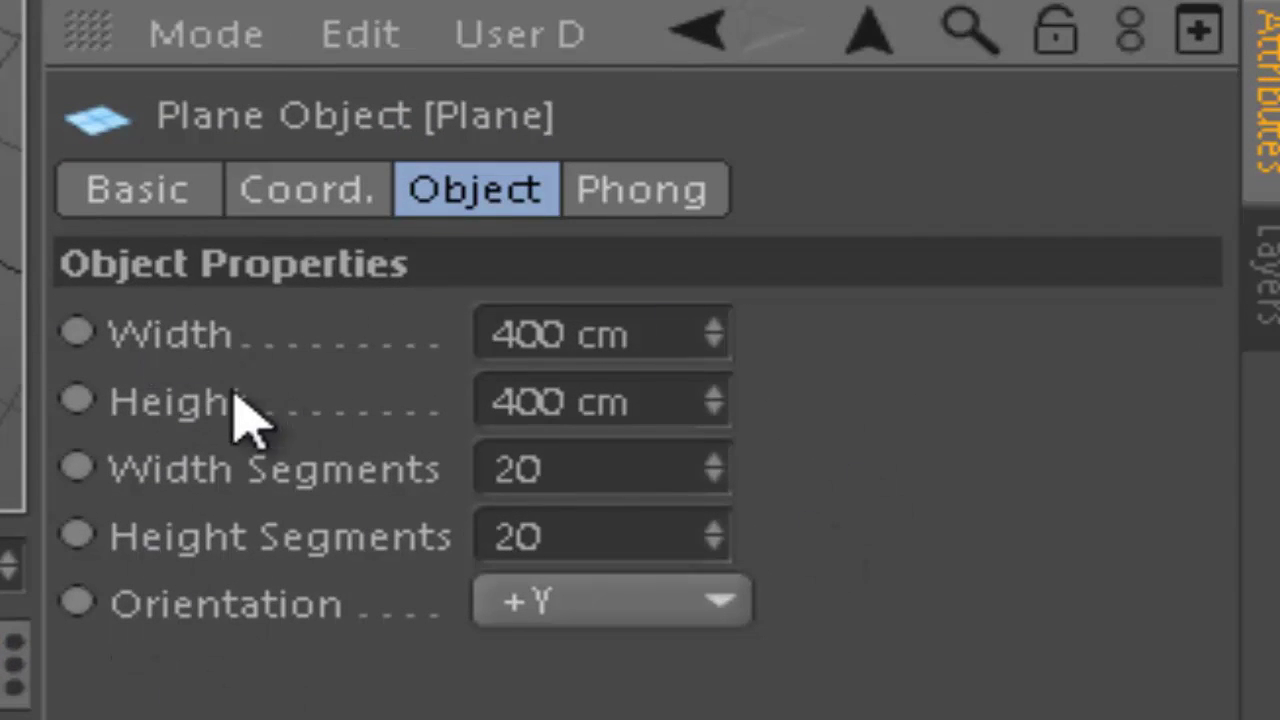
Step: Set the plane's Width to 1500 cm with 15 Width Segments
{"action": "left_click", "coordinate": [586, 333]}
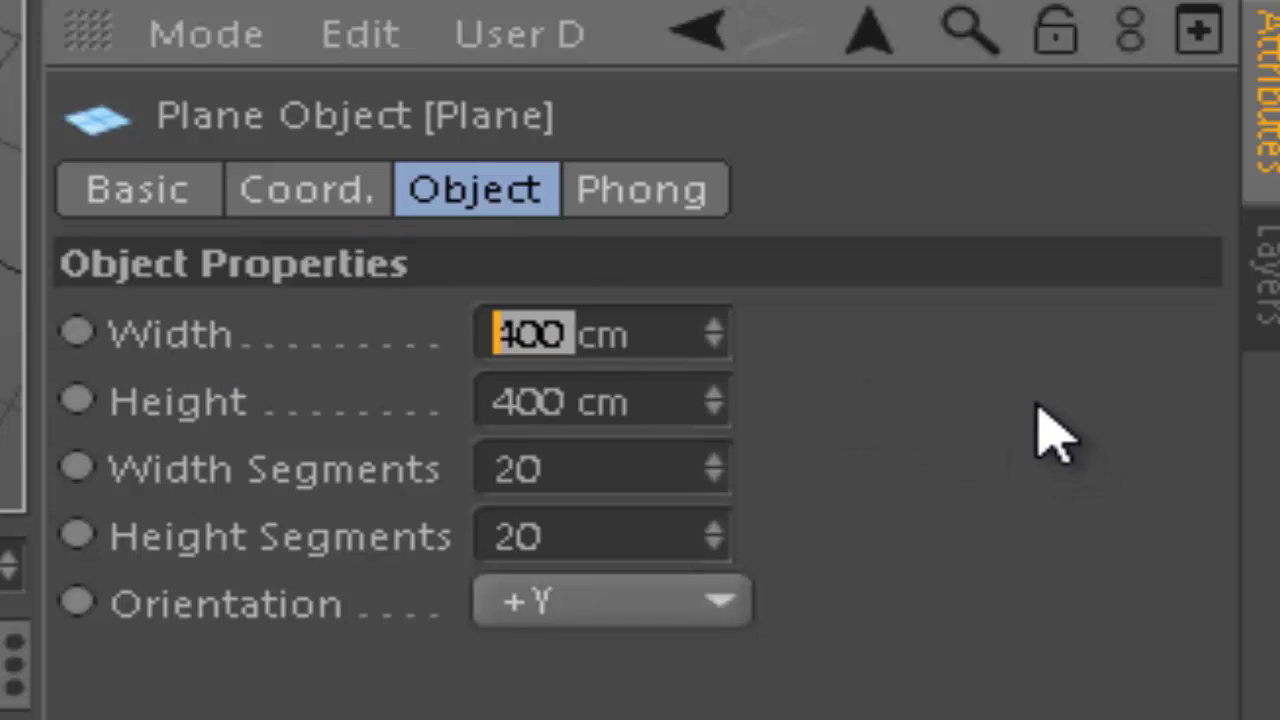
{"action": "type", "text": "150"}
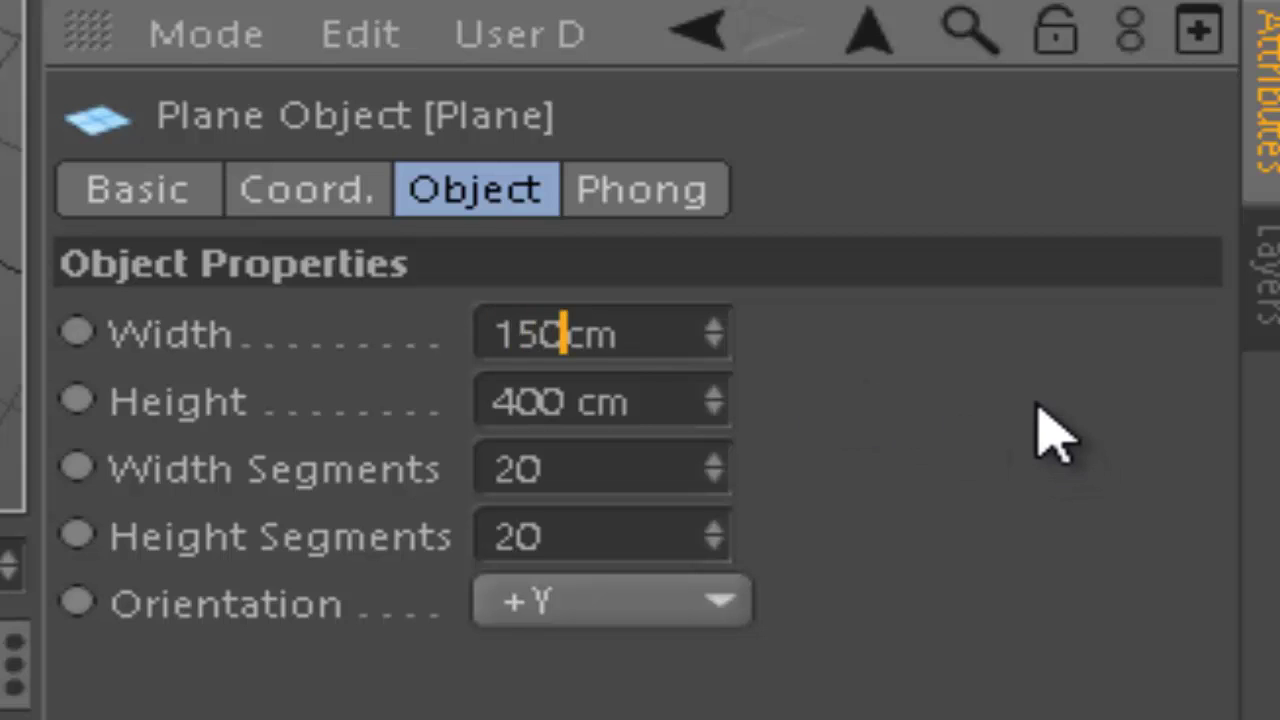
{"action": "type", "text": "0"}
{"action": "key", "text": "Tab"}
{"action": "type", "text": "15"}
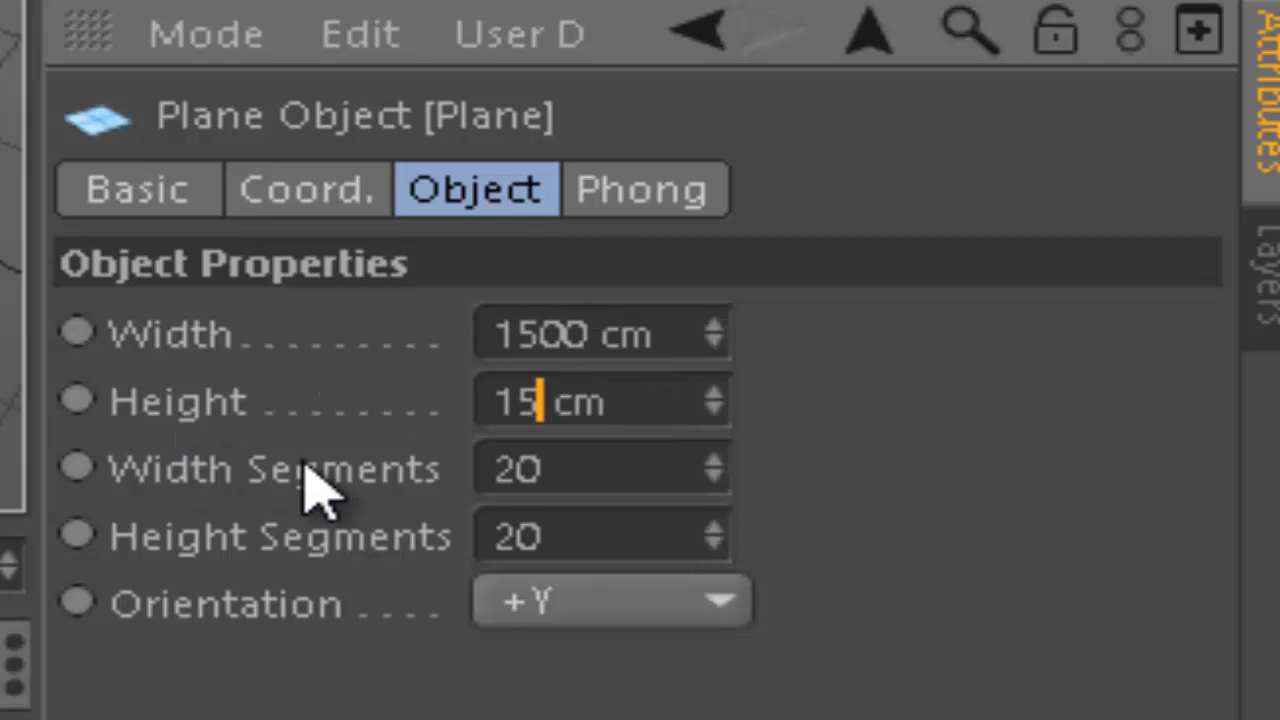
{"action": "type", "text": "00"}
{"action": "left_click", "coordinate": [562, 468]}
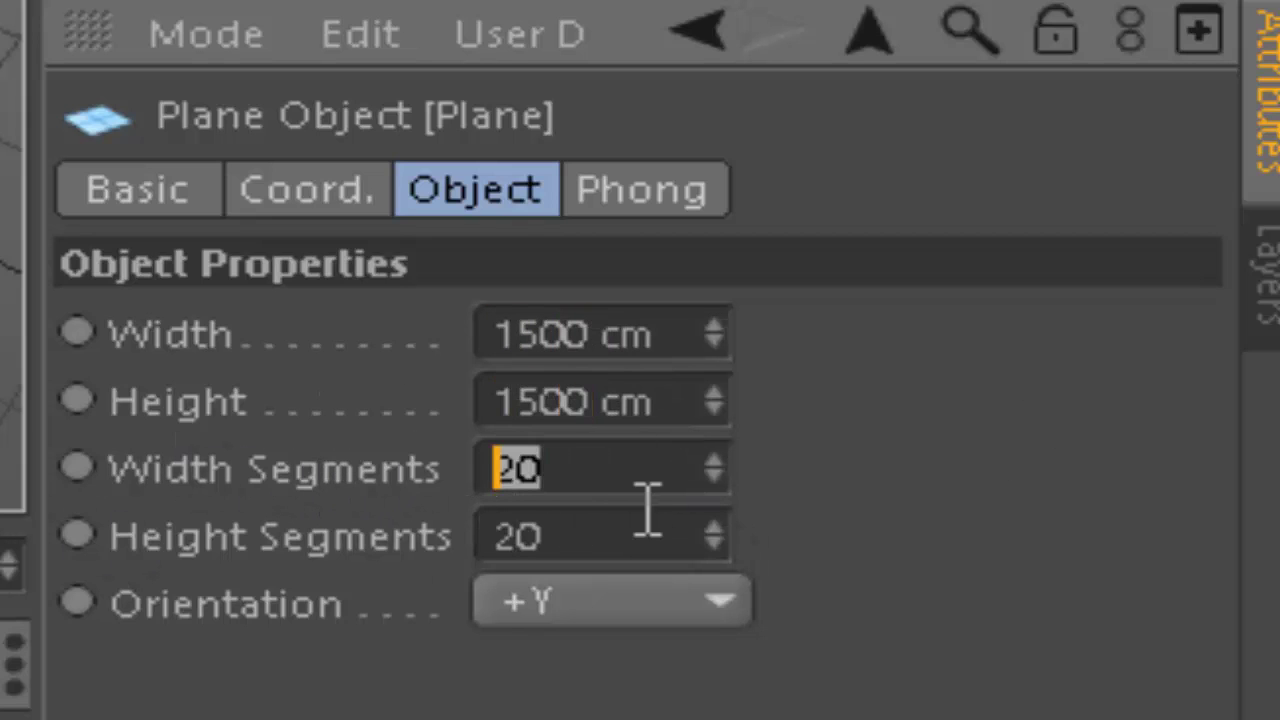
{"action": "left_click", "coordinate": [515, 400]}
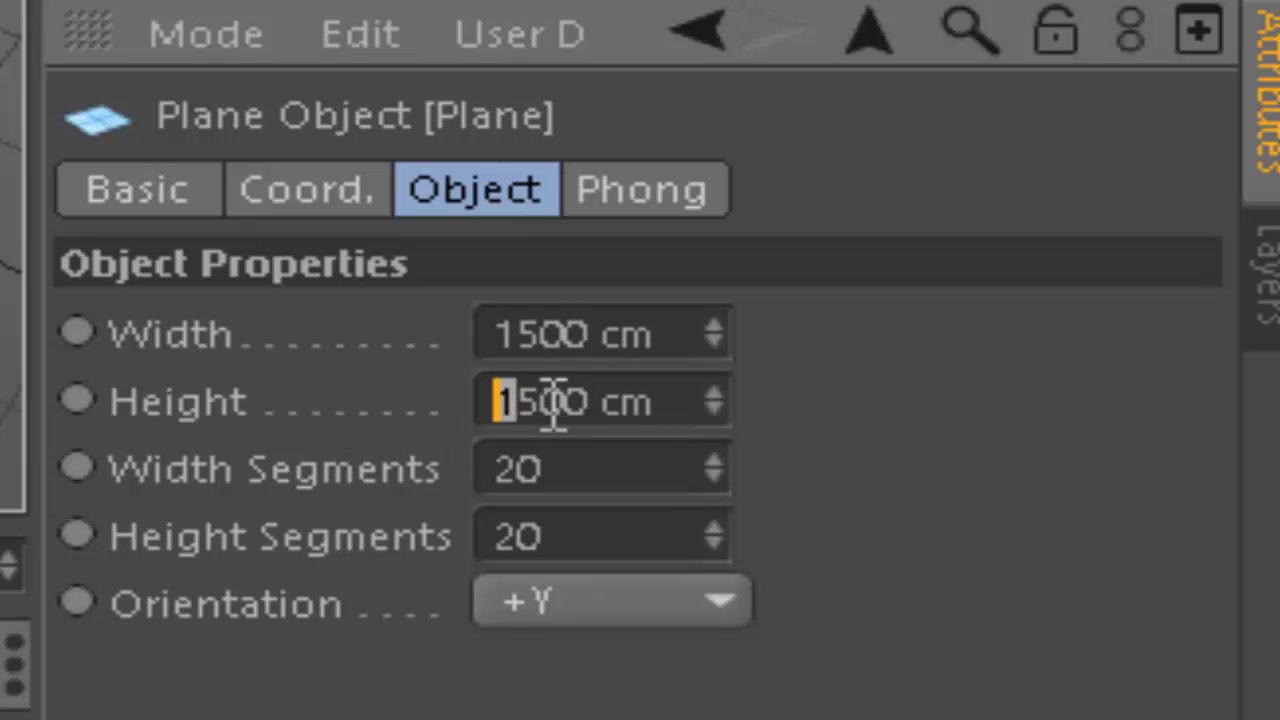
{"action": "left_click", "coordinate": [618, 467]}
{"action": "type", "text": "15"}
Step: Set the plane's Height to 3000 cm with 30 Height Segments
{"action": "left_click", "coordinate": [640, 537]}
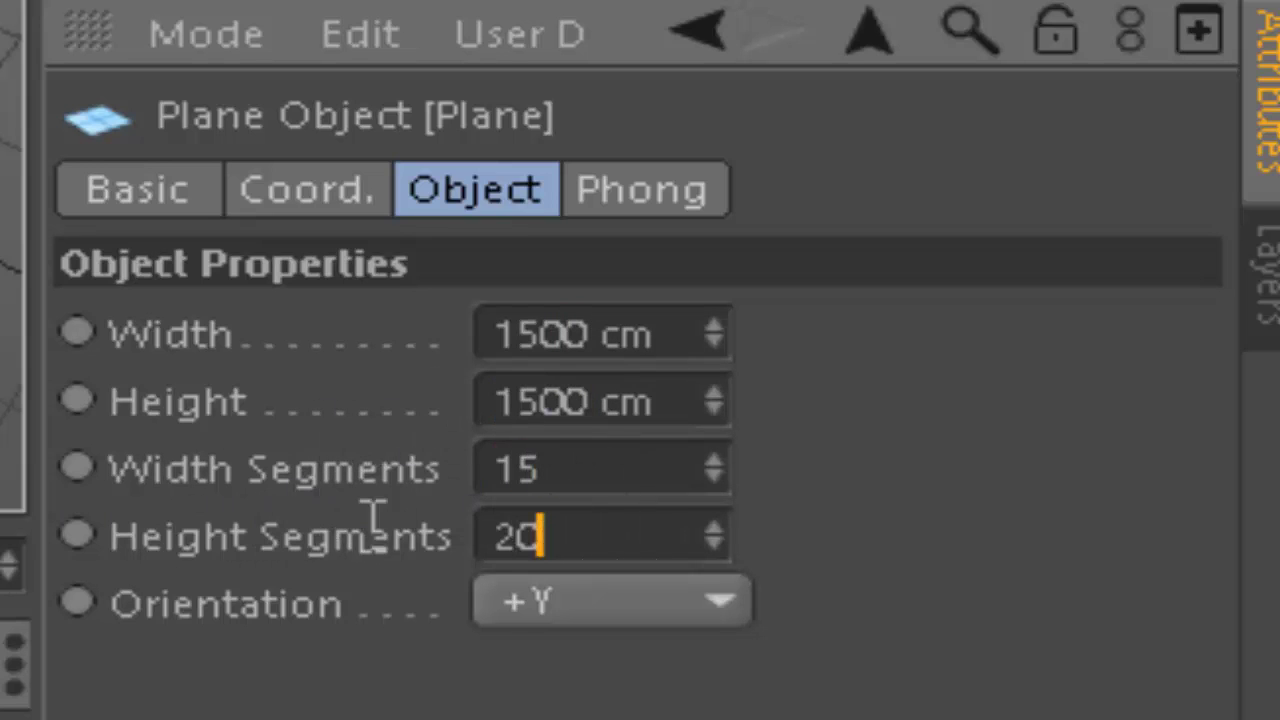
{"action": "type", "text": "15"}
{"action": "left_click", "coordinate": [1100, 508]}
{"action": "left_click", "coordinate": [633, 400]}
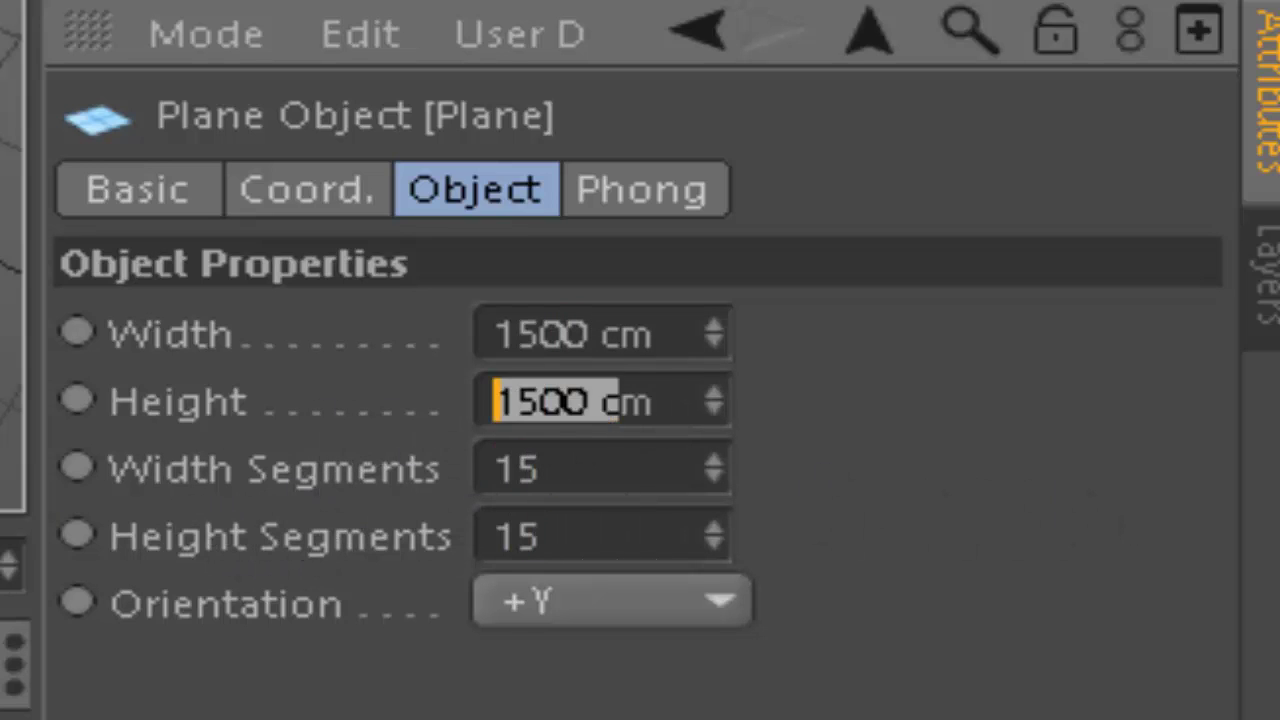
{"action": "type", "text": "3000m"}
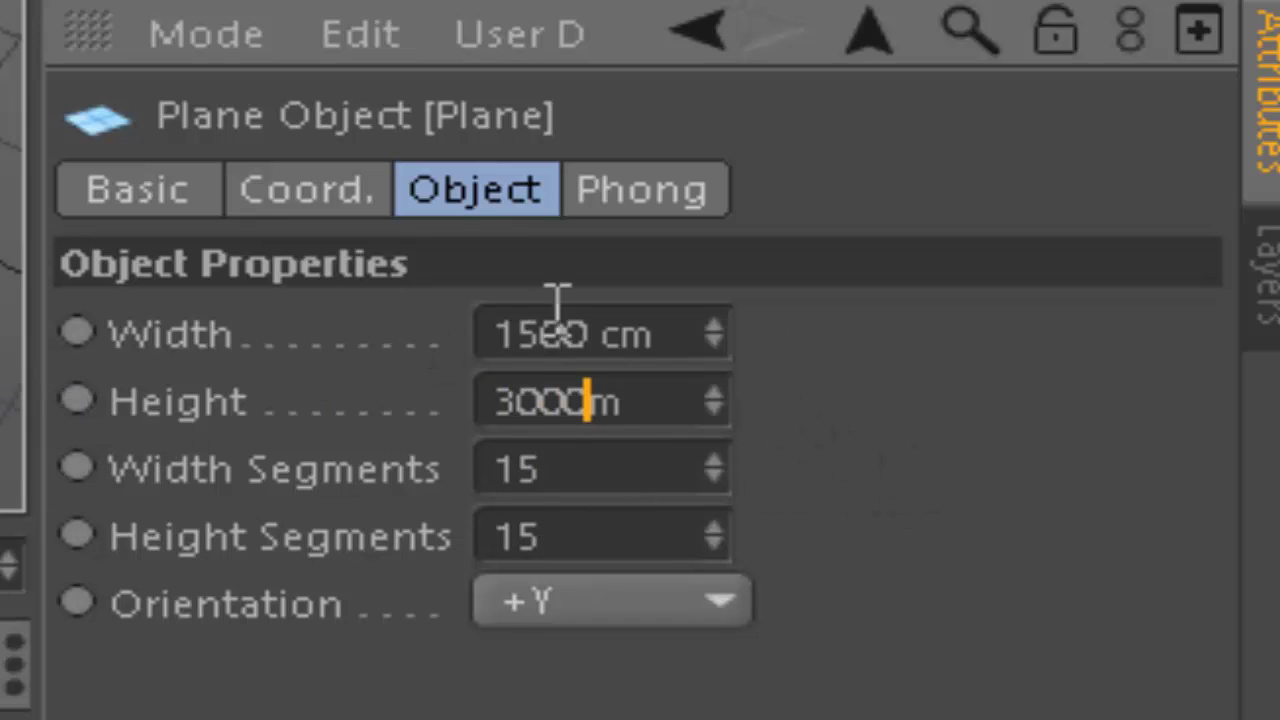
{"action": "left_click", "coordinate": [625, 535]}
{"action": "type", "text": "30"}
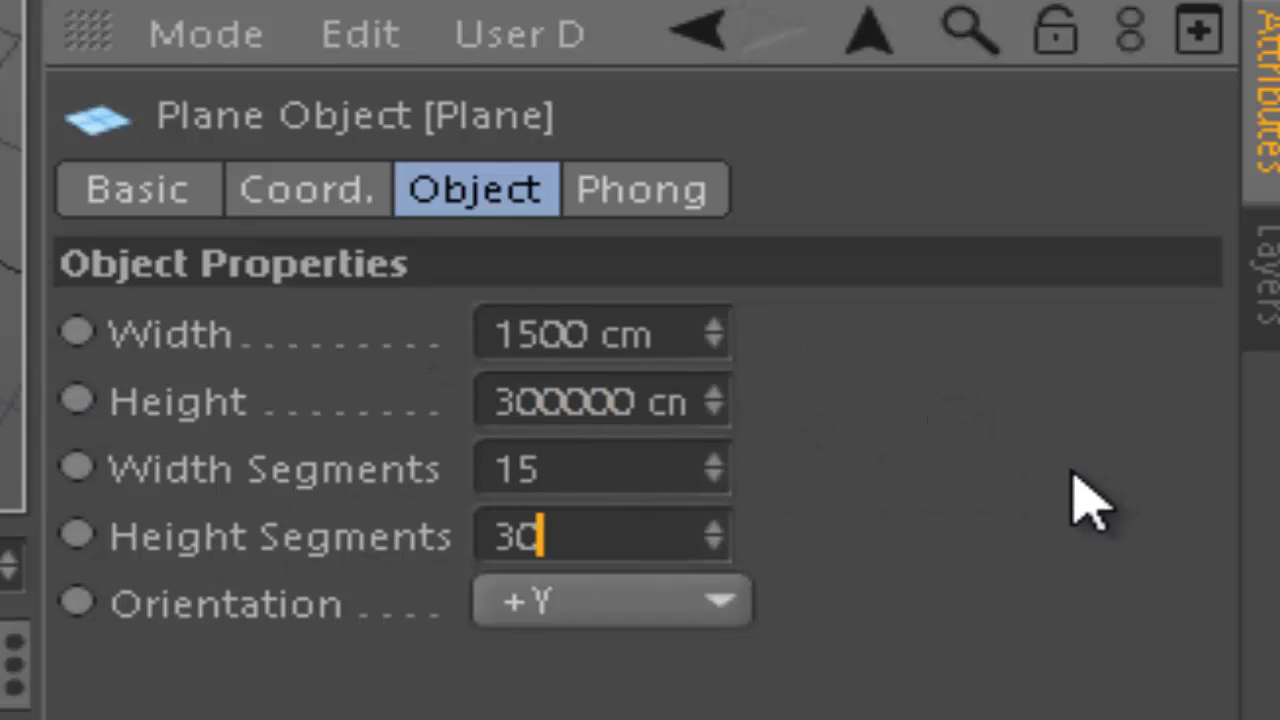
{"action": "left_click", "coordinate": [1072, 498]}
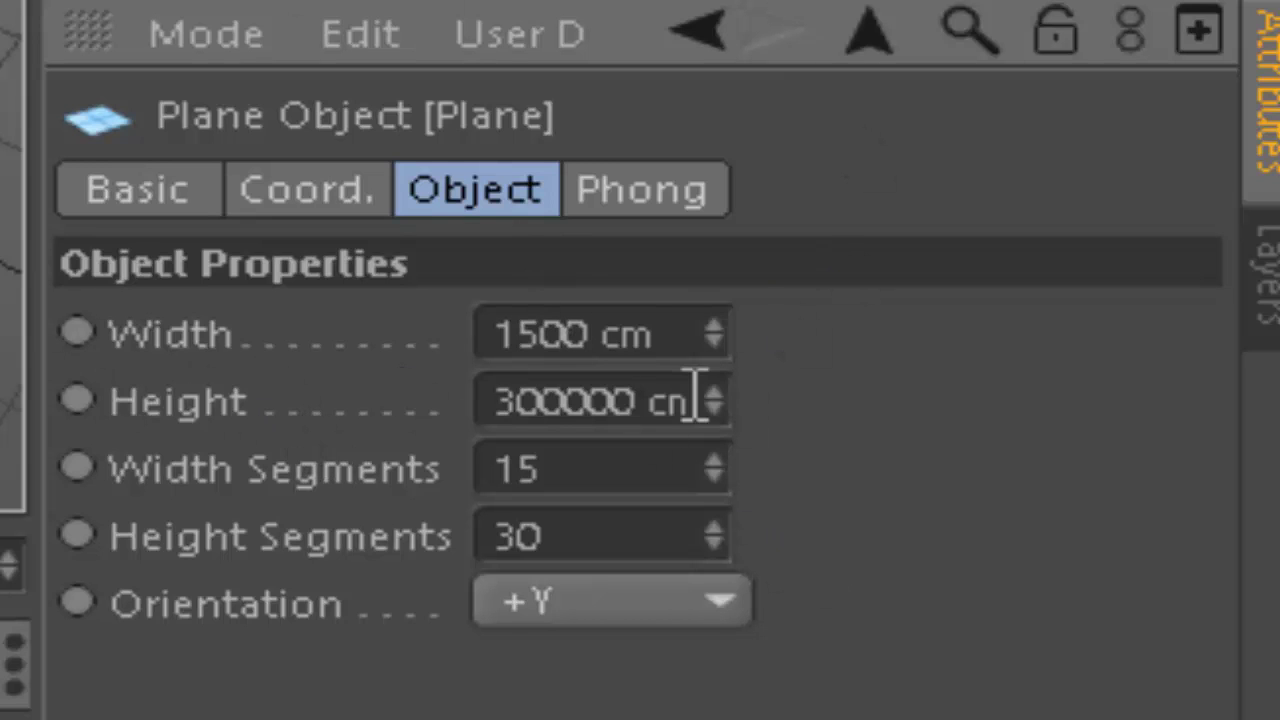
{"action": "left_click_drag", "start_coordinate": [574, 400], "coordinate": [1137, 509]}
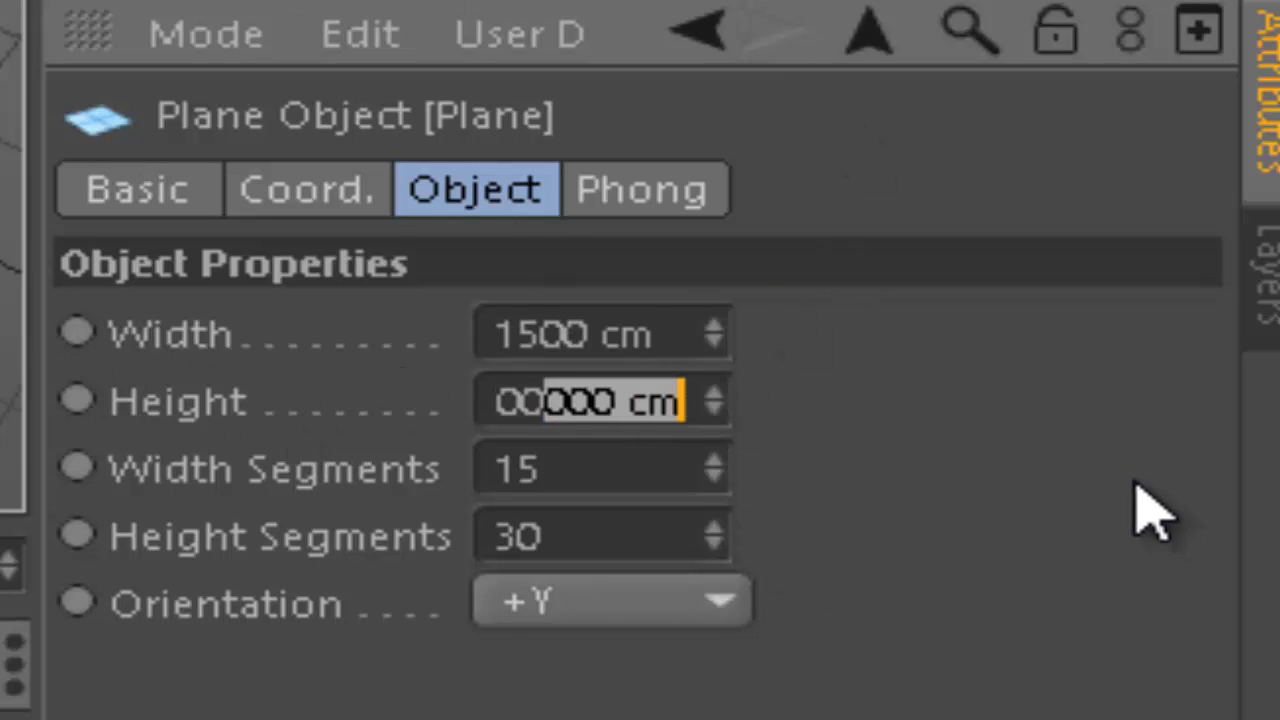
{"action": "left_click", "coordinate": [663, 363]}
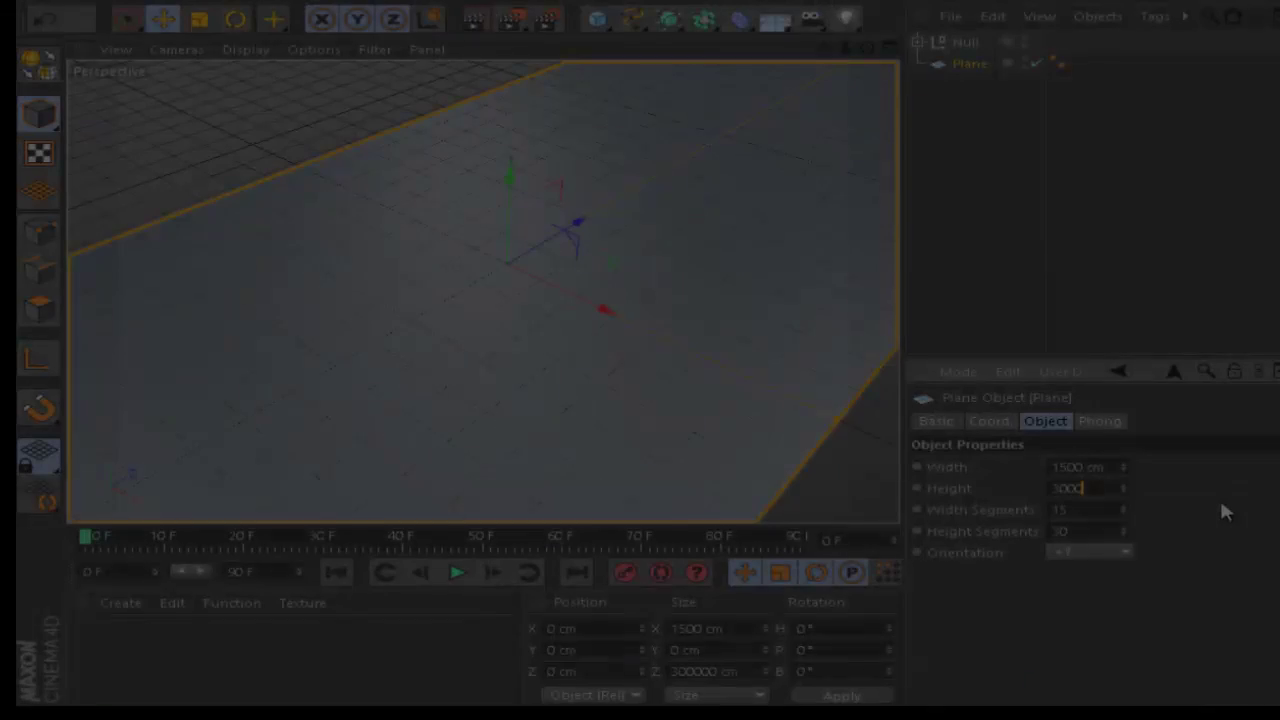
Step: Make the plane 3000 cm wide with 30 Width Segments, matching the 3000 cm height
{"action": "key", "text": "Return"}
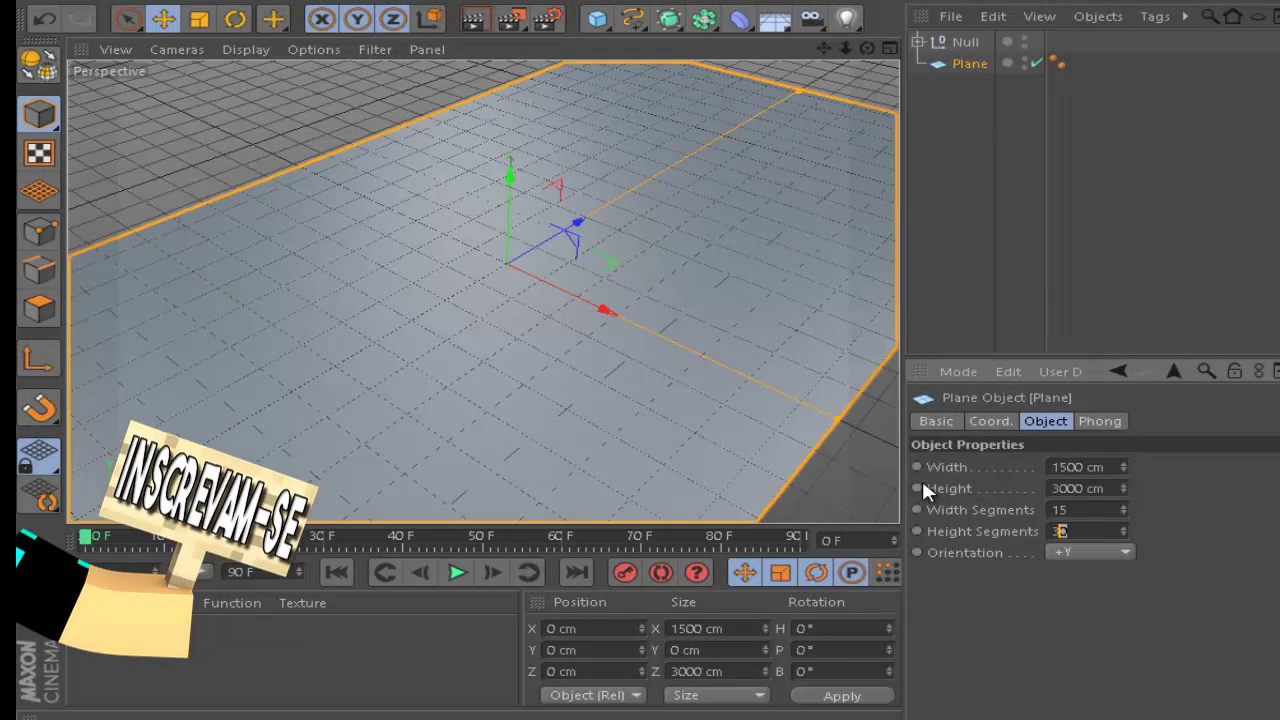
{"action": "key", "text": "Tab"}
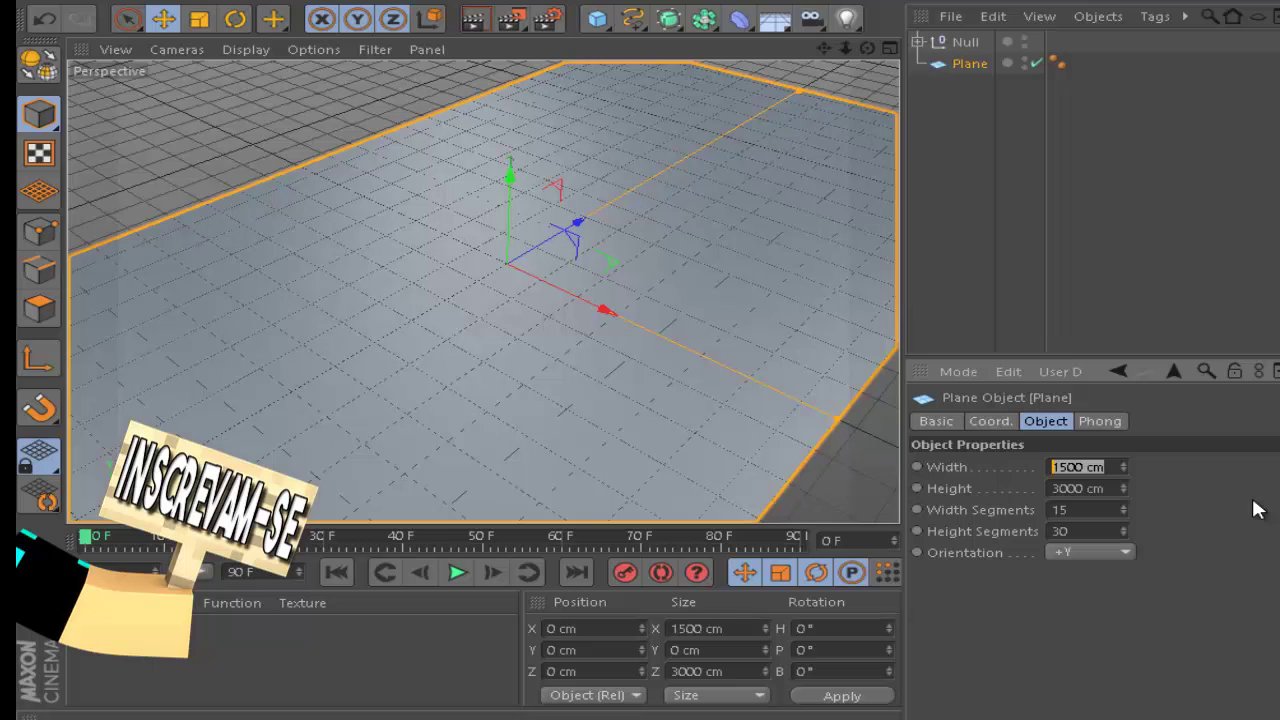
{"action": "type", "text": "300"}
{"action": "left_click", "coordinate": [1065, 510]}
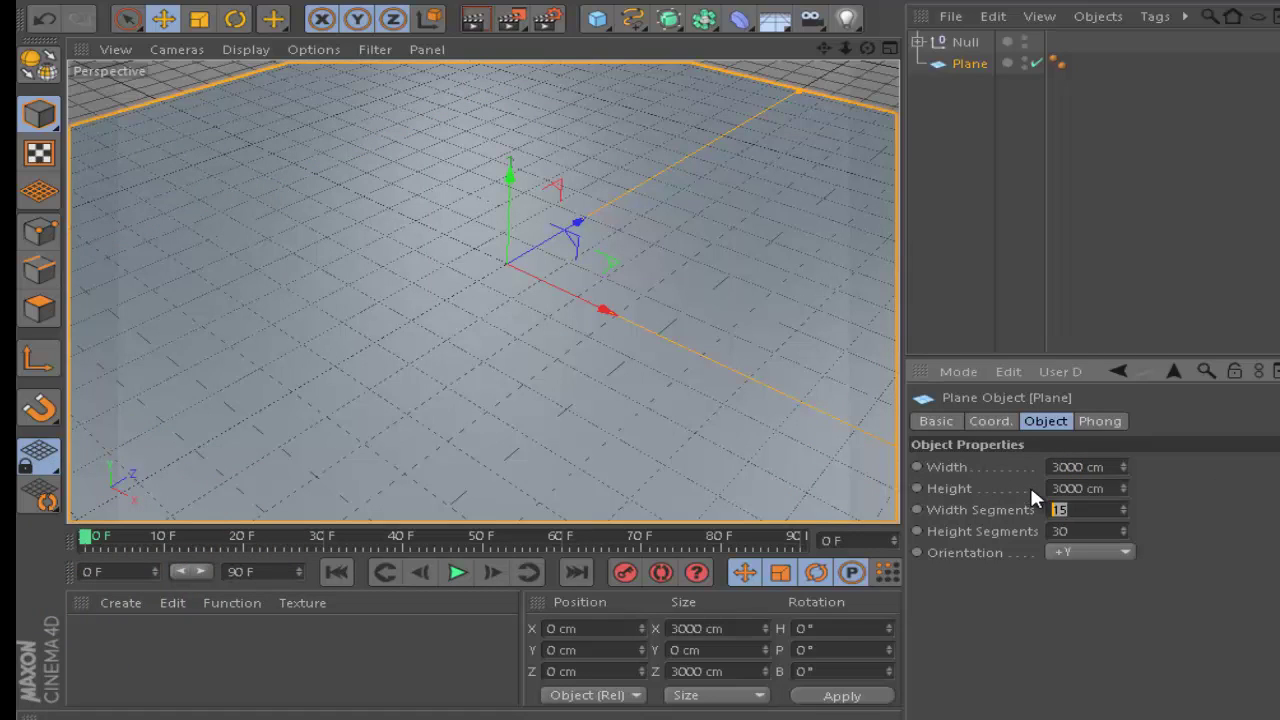
{"action": "type", "text": "30"}
{"action": "key", "text": "Return"}
{"action": "scroll", "coordinate": [520, 238], "scroll_direction": "down", "scroll_amount": 2}
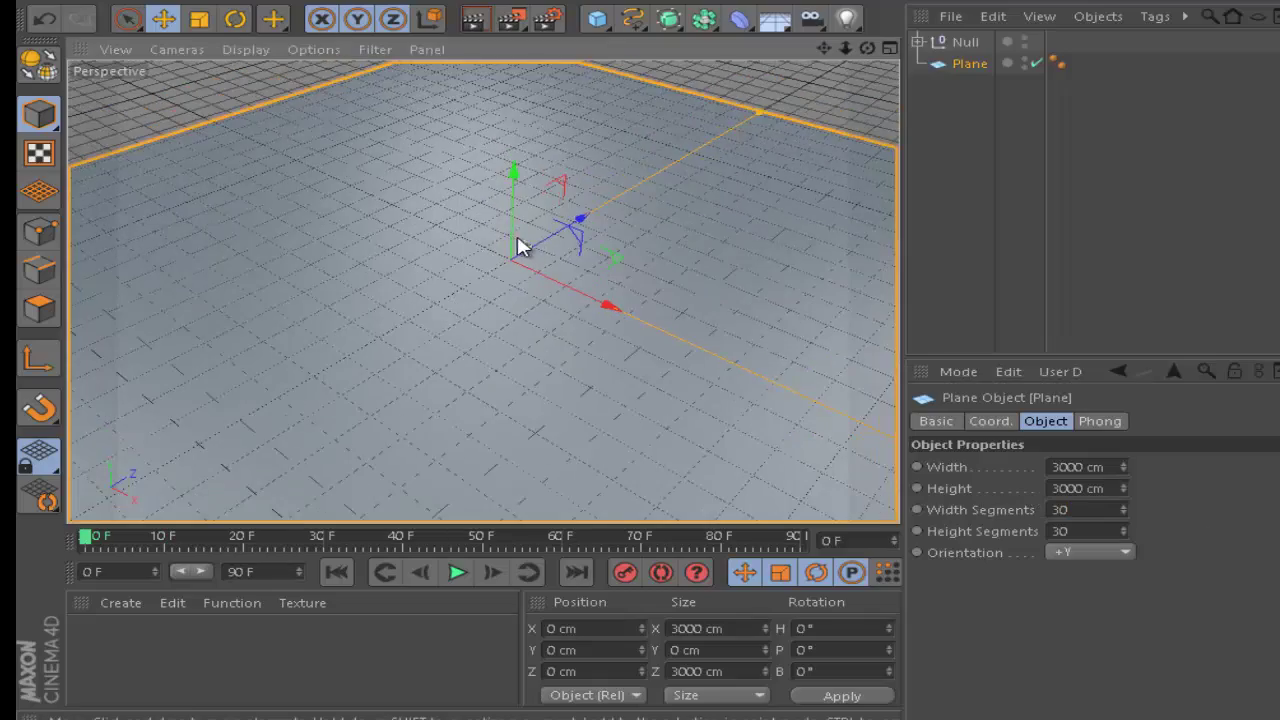
{"action": "scroll", "coordinate": [343, 221], "scroll_direction": "down", "scroll_amount": 3}
{"action": "scroll", "coordinate": [343, 221], "scroll_direction": "down", "scroll_amount": 3}
{"action": "mouse_move", "coordinate": [867, 48]}
{"action": "left_mouse_down"}
{"action": "mouse_move", "coordinate": [675, 357]}
{"action": "mouse_move", "coordinate": [677, 314]}
{"action": "mouse_move", "coordinate": [671, 346]}
{"action": "mouse_move", "coordinate": [560, 320]}
{"action": "left_mouse_up"}
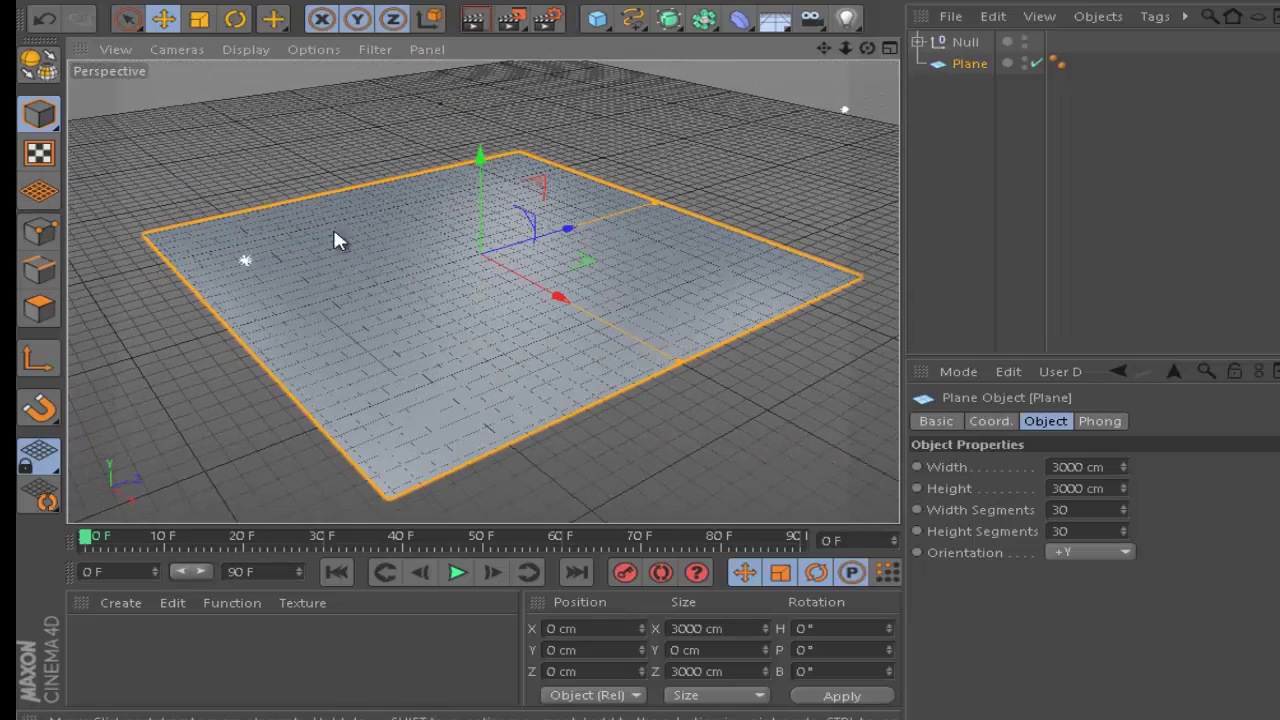
{"action": "scroll", "coordinate": [343, 351], "scroll_direction": "up", "scroll_amount": 1}
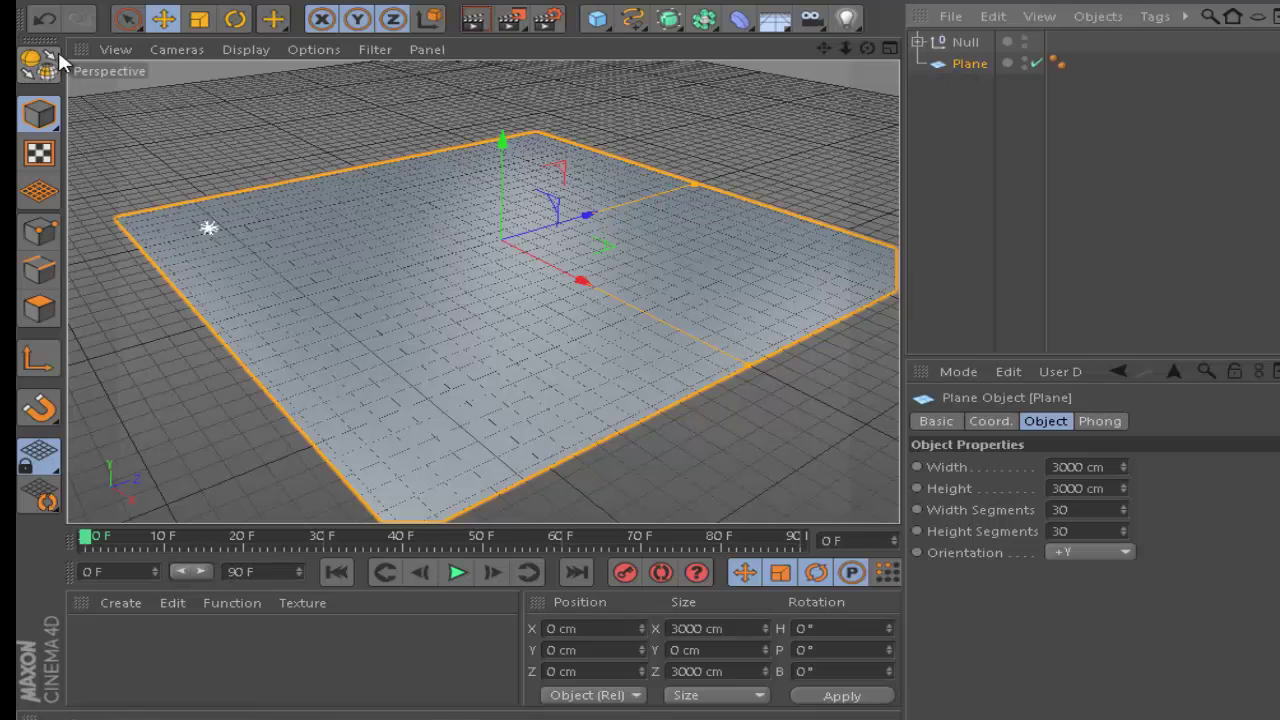
Step: Make the plane editable and switch to Polygons mode
{"action": "key", "text": "c"}
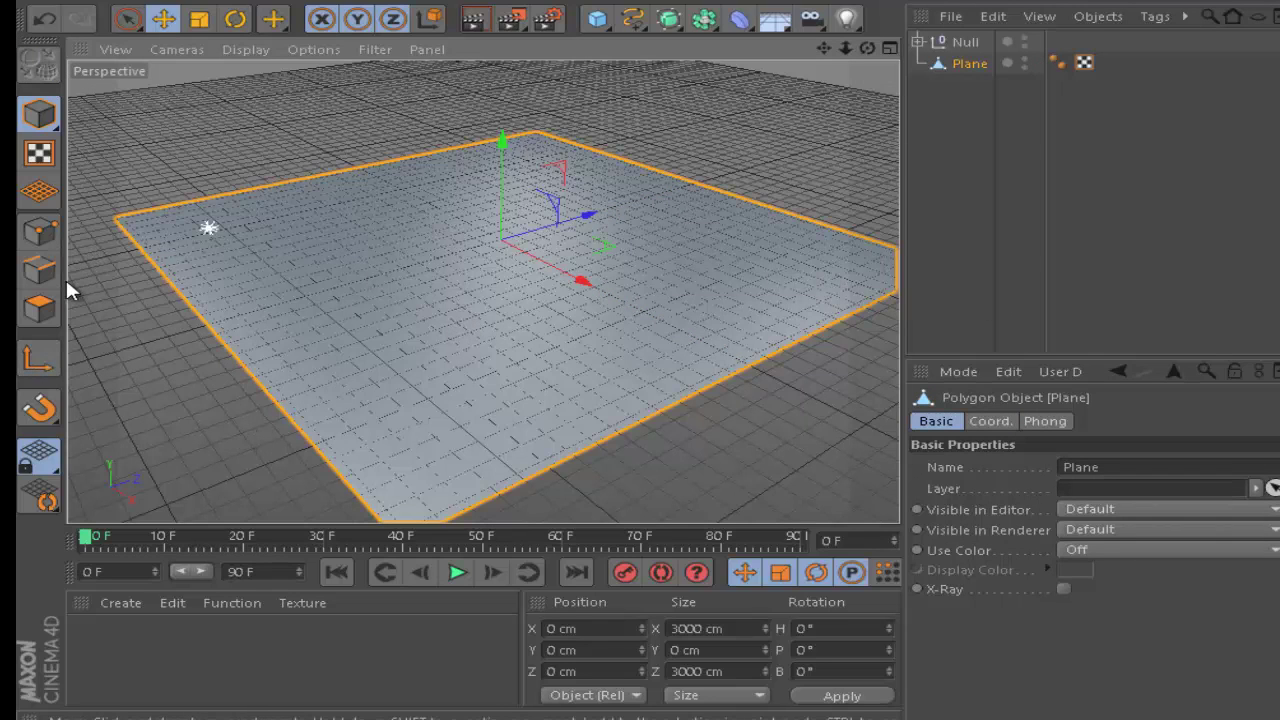
{"action": "left_click", "coordinate": [40, 310]}
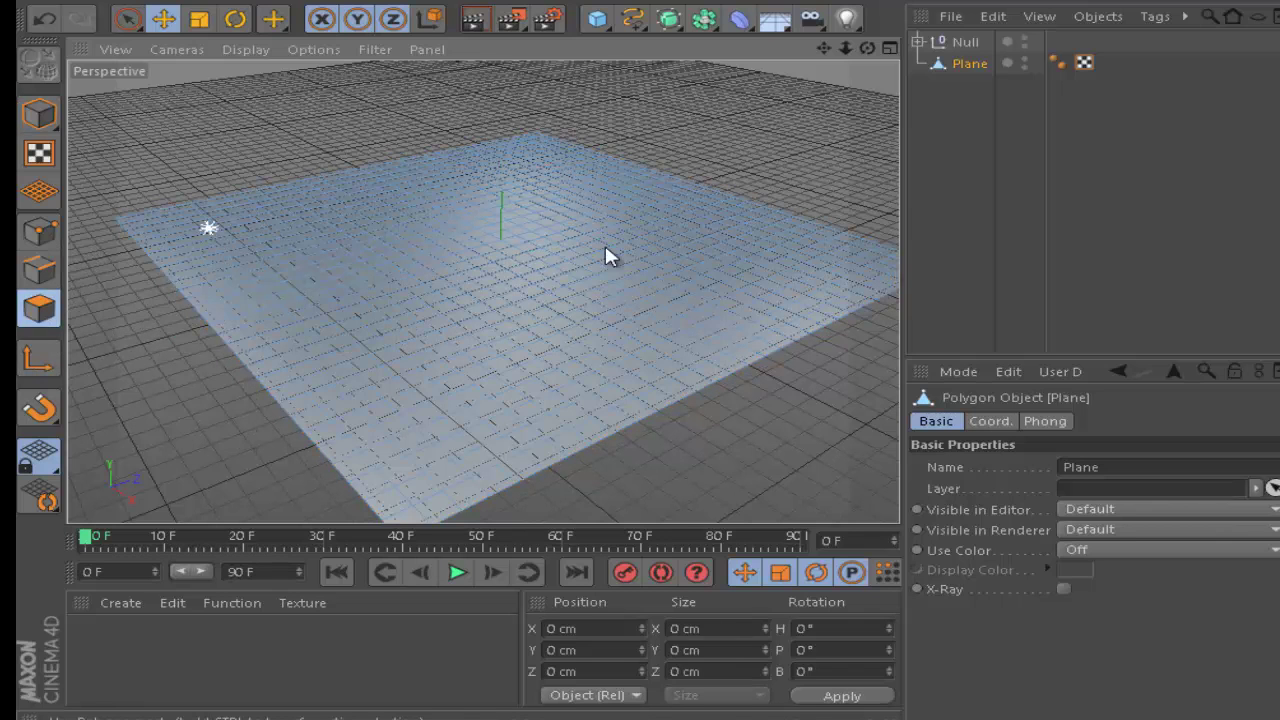
{"action": "left_click_drag", "start_coordinate": [867, 49], "coordinate": [671, 371]}
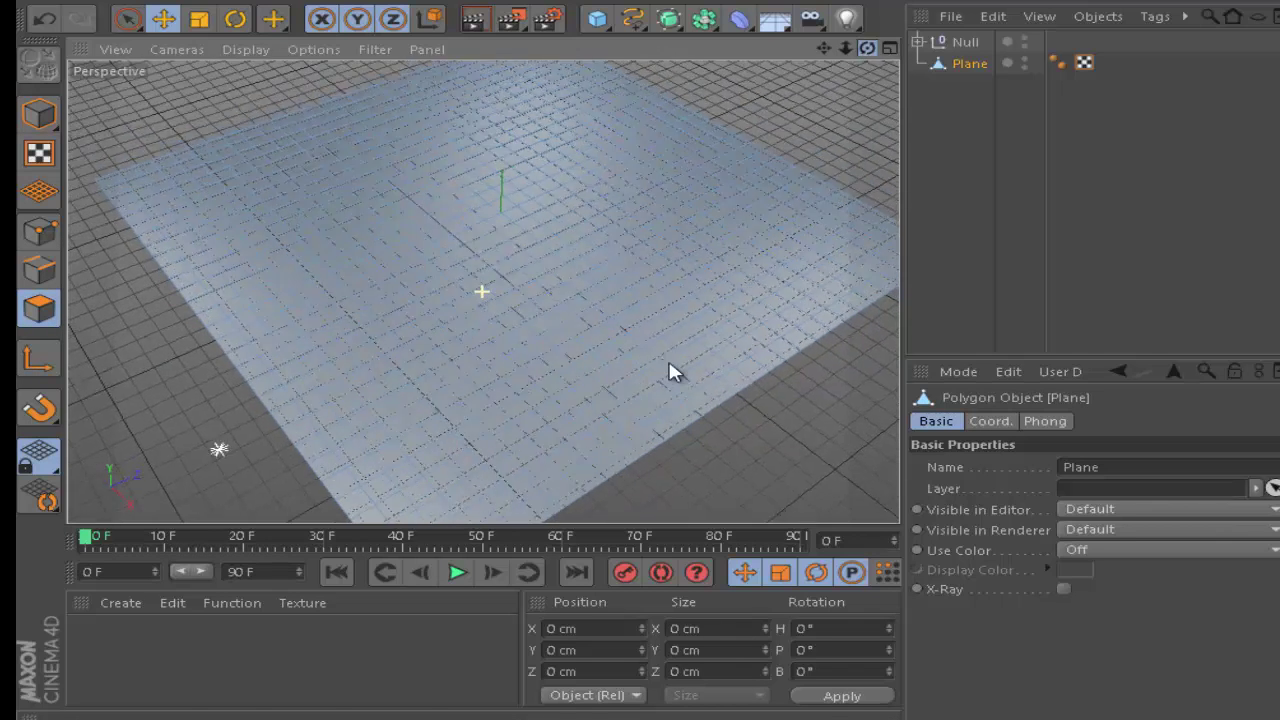
{"action": "scroll", "coordinate": [671, 371], "scroll_direction": "up", "scroll_amount": 2}
Step: Test-pull a centre polygon upward, then undo twice to restore the flat plane
{"action": "left_click", "coordinate": [537, 214]}
{"action": "left_click", "coordinate": [691, 280]}
{"action": "left_click", "coordinate": [710, 138]}
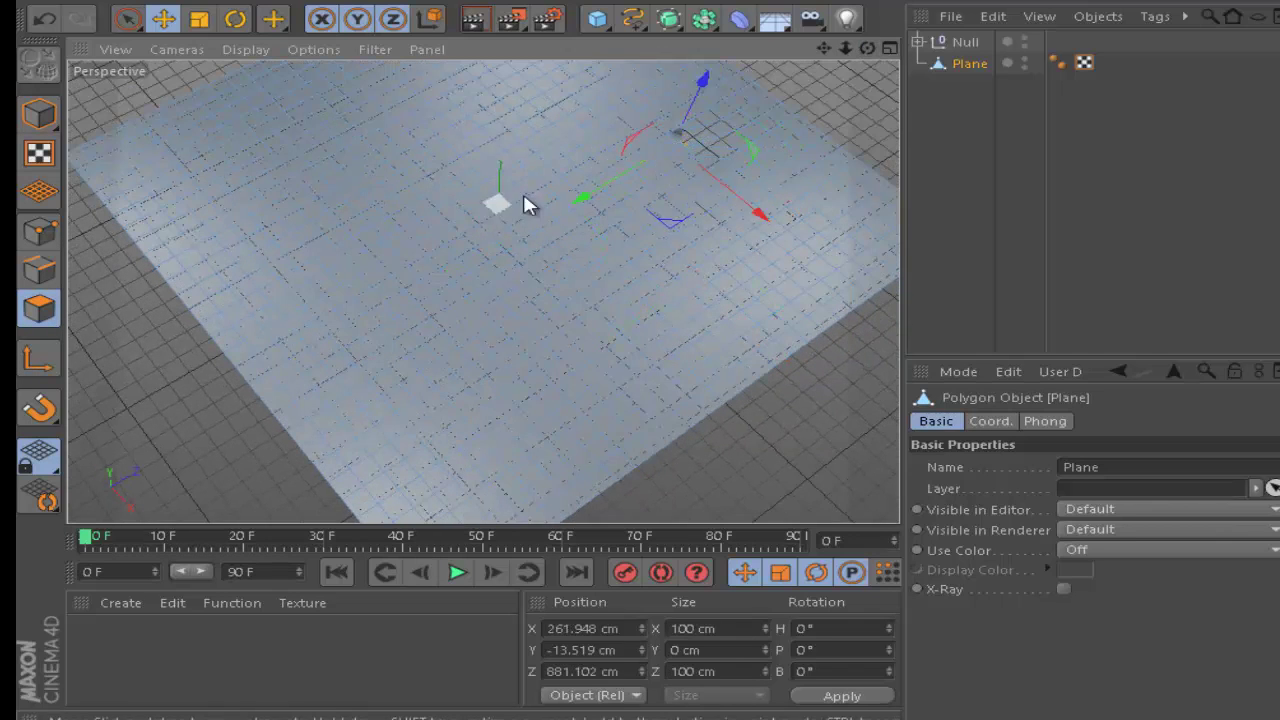
{"action": "left_click", "coordinate": [476, 262]}
{"action": "mouse_move", "coordinate": [490, 237]}
{"action": "left_mouse_down"}
{"action": "mouse_move", "coordinate": [470, 100]}
{"action": "mouse_move", "coordinate": [449, 180]}
{"action": "mouse_move", "coordinate": [543, 120]}
{"action": "mouse_move", "coordinate": [560, 170]}
{"action": "left_mouse_up"}
{"action": "key", "text": "ctrl+z"}
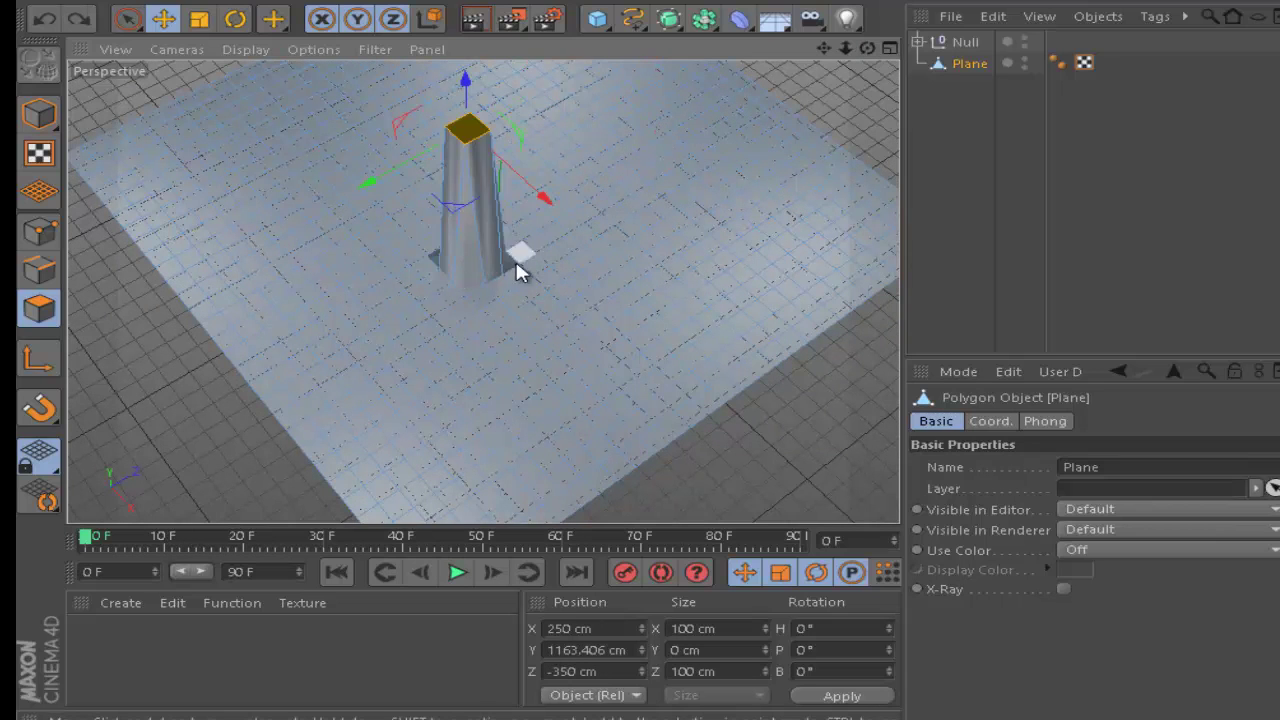
{"action": "key", "text": "ctrl+z"}
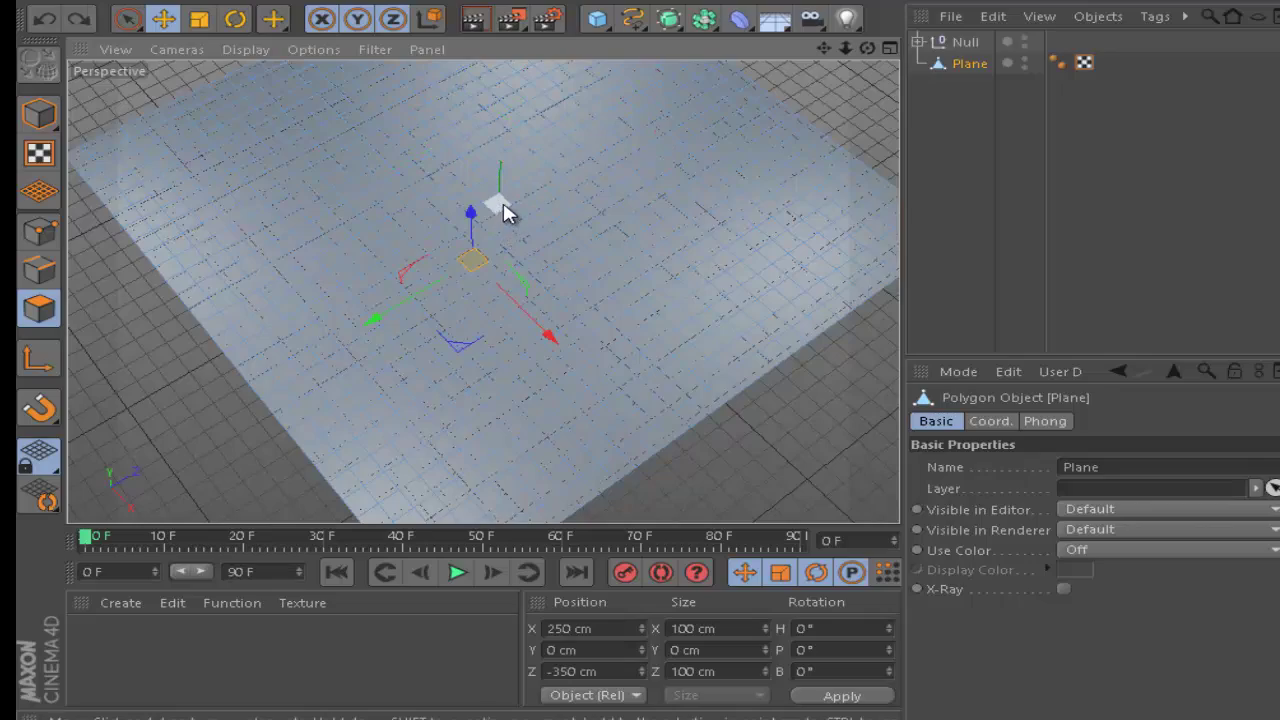
{"action": "left_click_drag", "start_coordinate": [867, 50], "coordinate": [671, 349]}
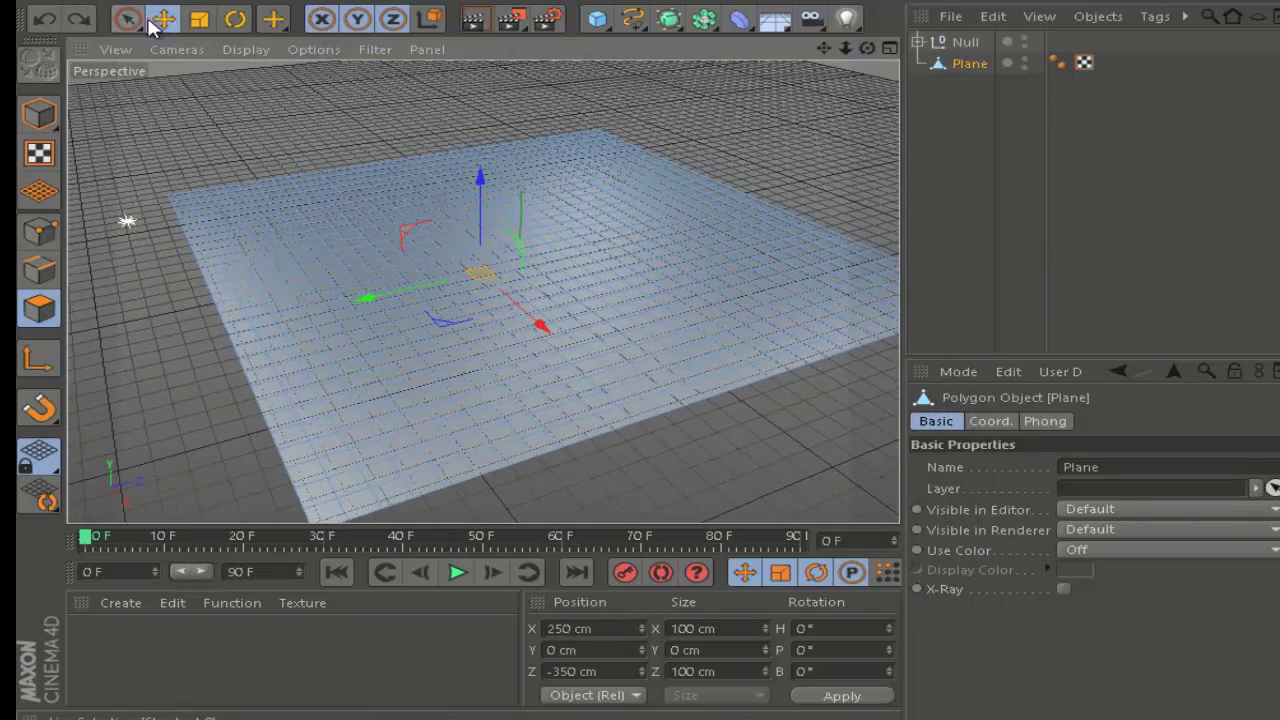
Step: Switch to Live Selection, reselect the Plane, and frame it in the viewport
{"action": "left_click", "coordinate": [126, 20]}
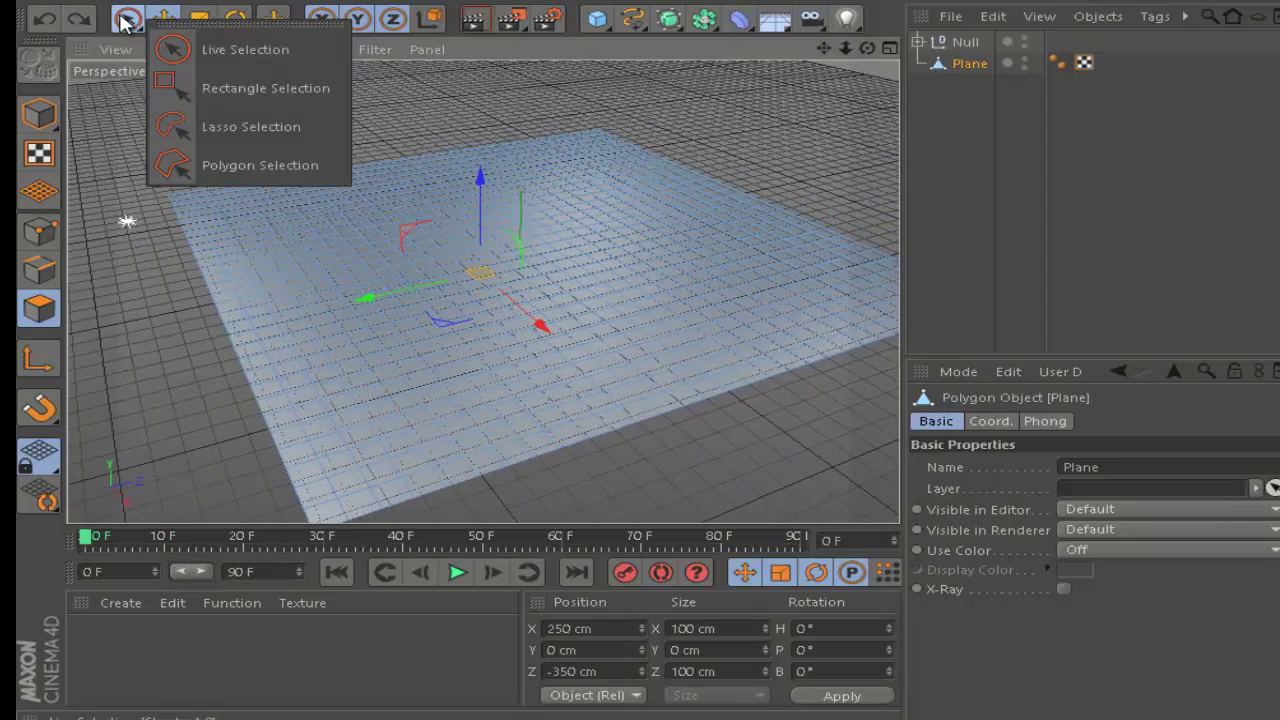
{"action": "left_click", "coordinate": [320, 70]}
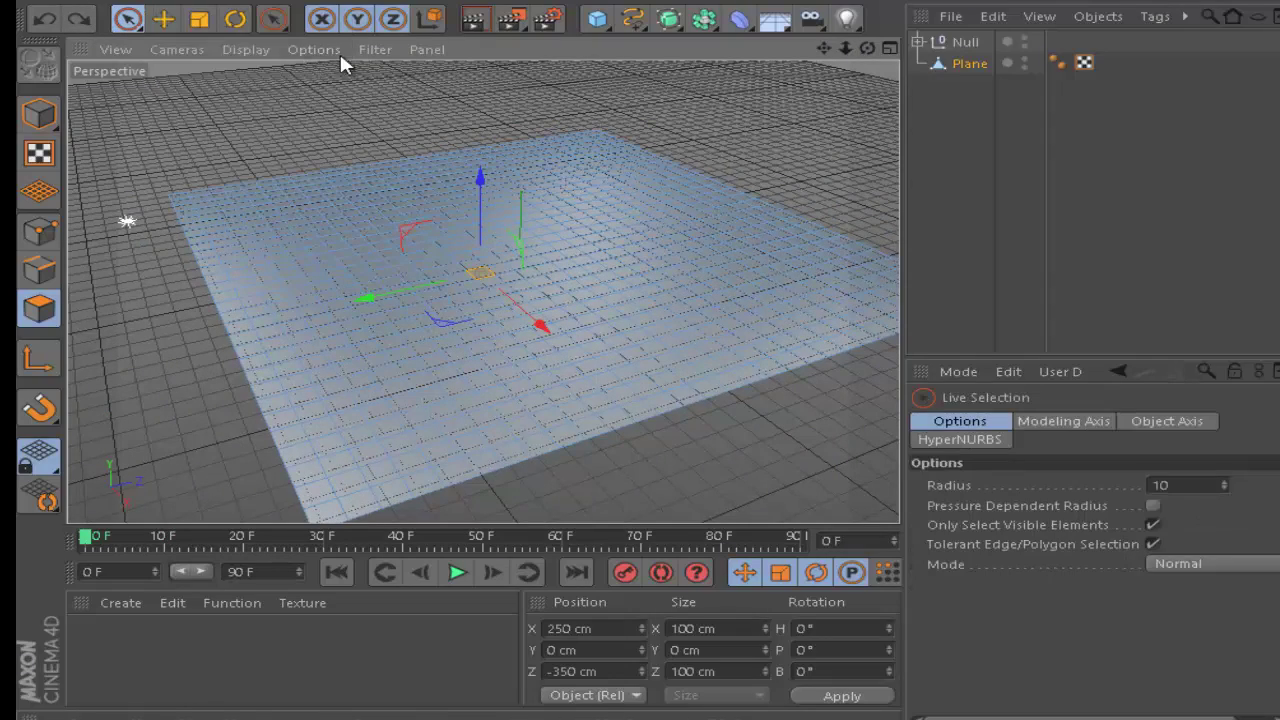
{"action": "left_click_drag", "start_coordinate": [850, 60], "coordinate": [680, 354]}
{"action": "left_click_drag", "start_coordinate": [847, 45], "coordinate": [951, 128]}
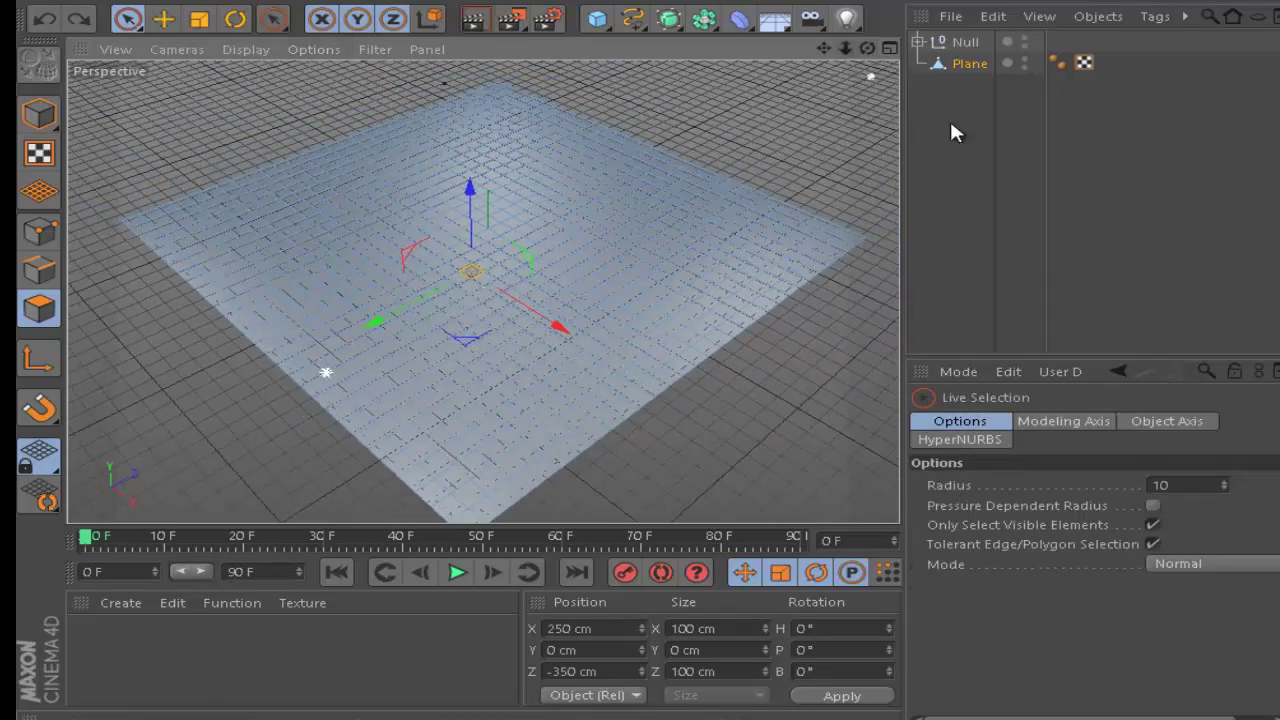
{"action": "left_click", "coordinate": [951, 128]}
{"action": "left_click", "coordinate": [969, 63]}
{"action": "mouse_move", "coordinate": [867, 48]}
{"action": "left_mouse_down"}
{"action": "mouse_move", "coordinate": [671, 357]}
{"action": "mouse_move", "coordinate": [742, 60]}
{"action": "left_mouse_up"}
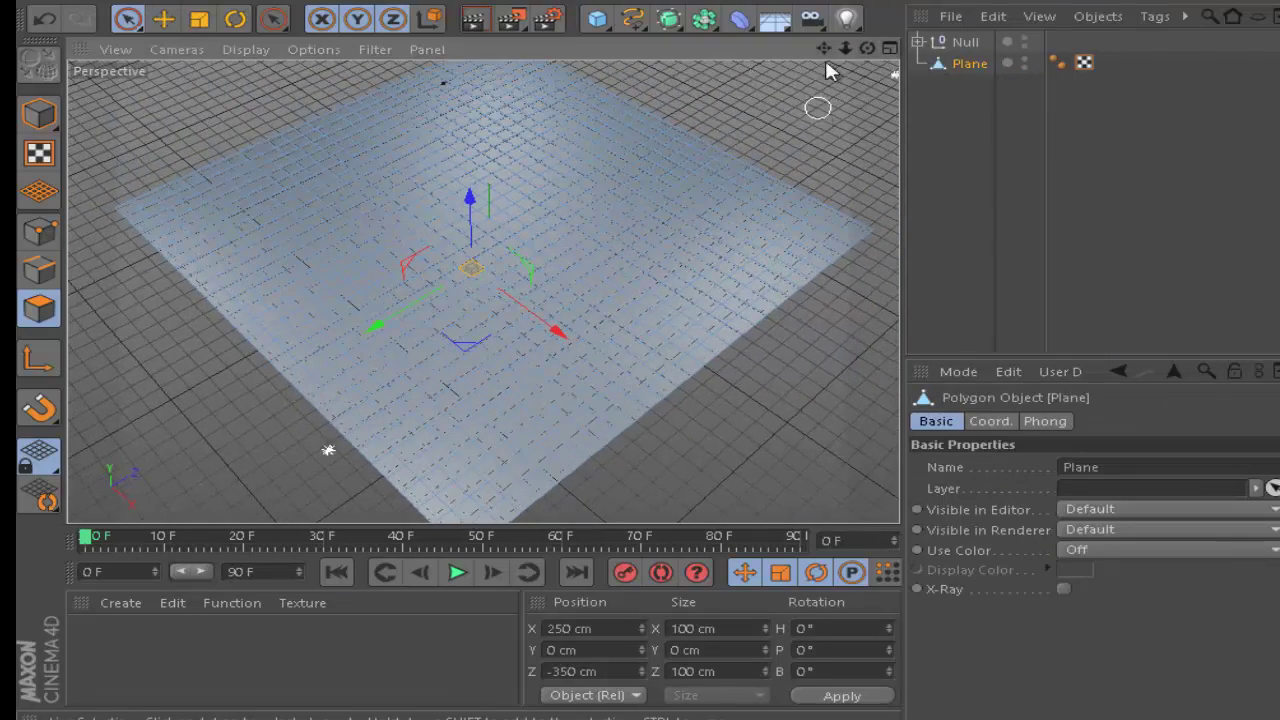
{"action": "mouse_move", "coordinate": [823, 48]}
{"action": "left_mouse_down"}
{"action": "mouse_move", "coordinate": [671, 351]}
{"action": "mouse_move", "coordinate": [634, 263]}
{"action": "left_mouse_up"}
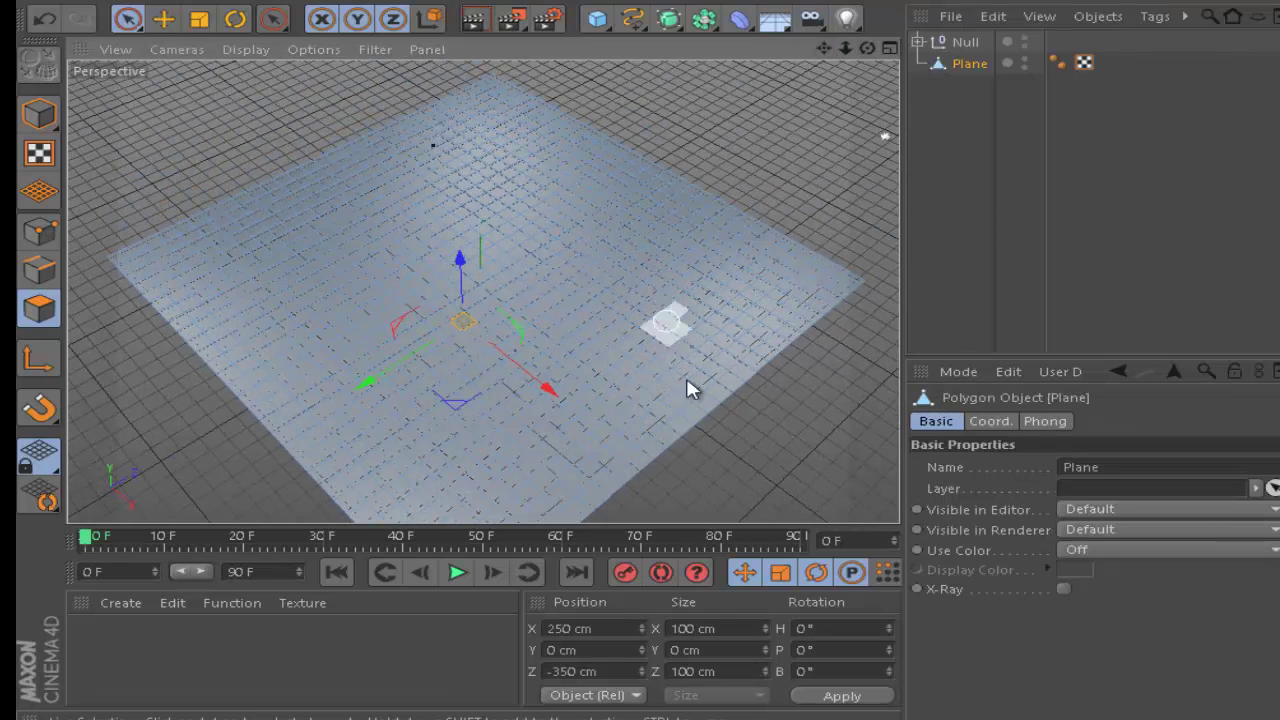
Step: Paint-select an irregular band of polygons along the plane's right, top and left edges
{"action": "left_click_drag", "start_coordinate": [800, 318], "coordinate": [752, 256]}
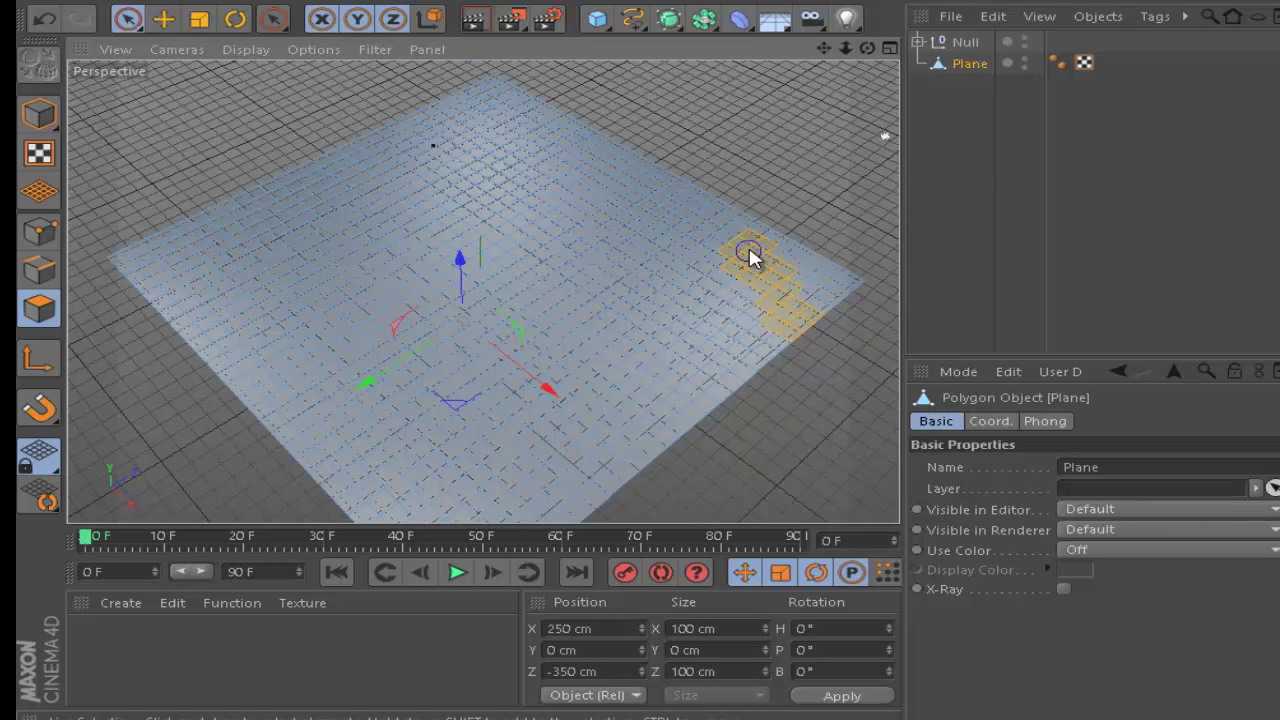
{"action": "left_click_drag", "start_coordinate": [791, 295], "coordinate": [843, 292]}
{"action": "mouse_move", "coordinate": [689, 204]}
{"action": "left_mouse_down"}
{"action": "mouse_move", "coordinate": [486, 90]}
{"action": "mouse_move", "coordinate": [819, 242]}
{"action": "left_mouse_up"}
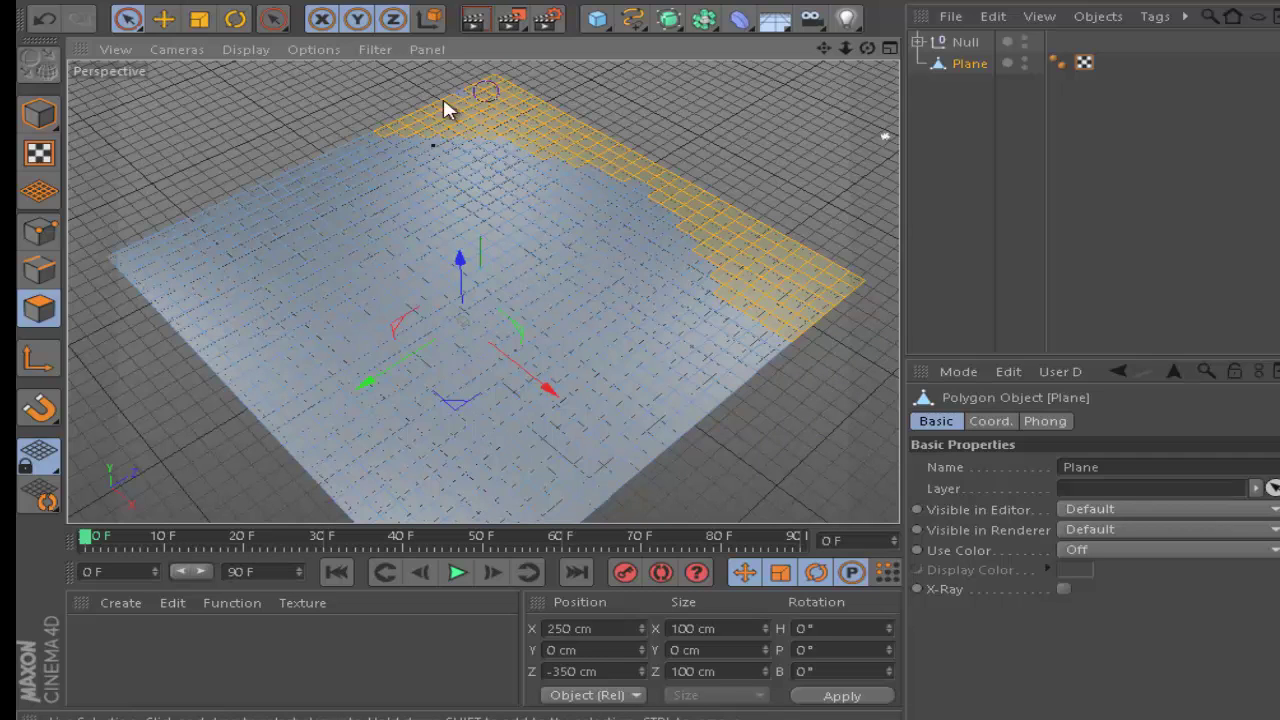
{"action": "left_click_drag", "start_coordinate": [447, 108], "coordinate": [140, 230]}
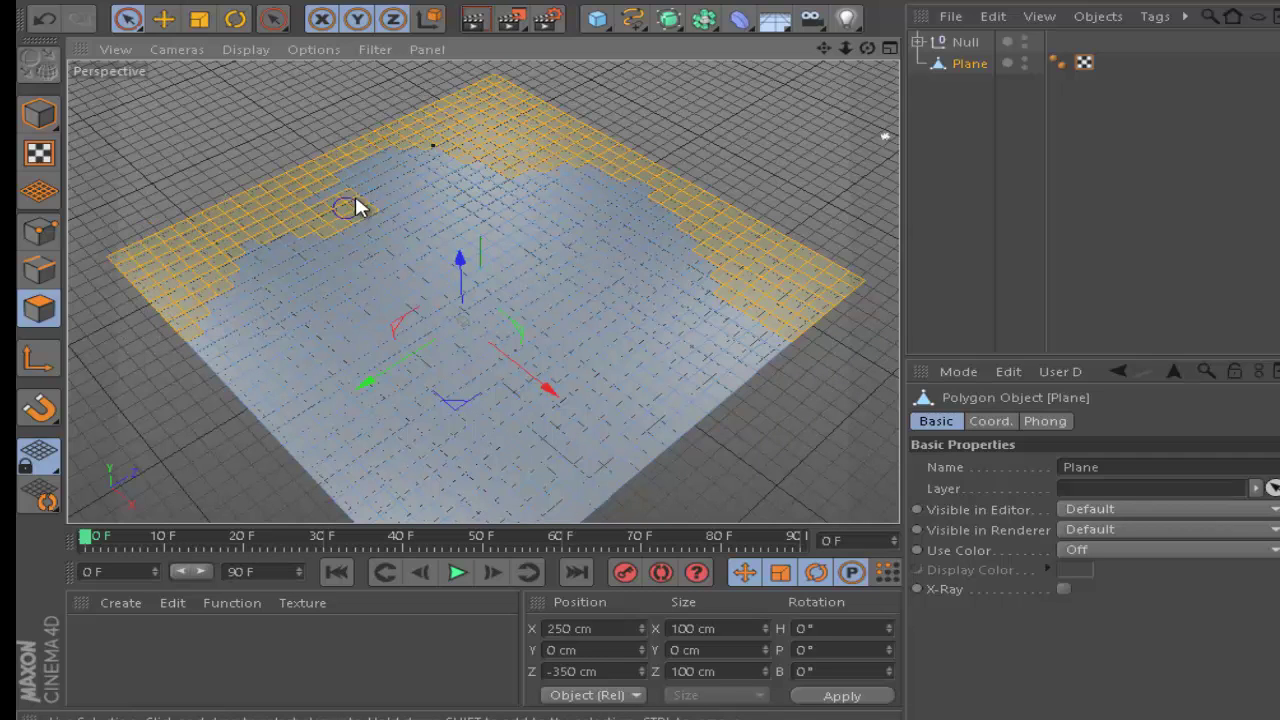
{"action": "mouse_move", "coordinate": [356, 200]}
{"action": "left_mouse_down"}
{"action": "mouse_move", "coordinate": [436, 138]}
{"action": "mouse_move", "coordinate": [603, 177]}
{"action": "left_mouse_up"}
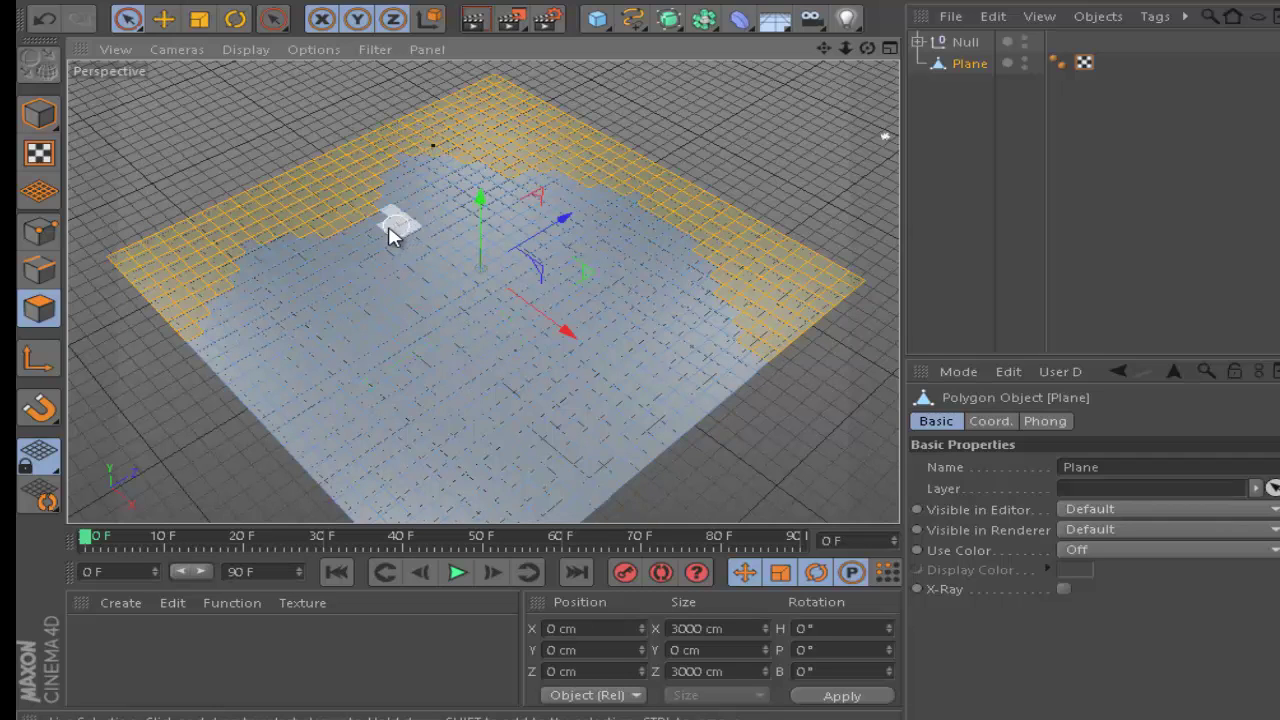
{"action": "mouse_move", "coordinate": [418, 160]}
{"action": "left_mouse_down", "text": "ctrl"}
{"action": "mouse_move", "coordinate": [466, 149]}
{"action": "mouse_move", "coordinate": [486, 177]}
{"action": "mouse_move", "coordinate": [523, 189]}
{"action": "mouse_move", "coordinate": [567, 170]}
{"action": "mouse_move", "coordinate": [633, 188]}
{"action": "left_mouse_up", "text": "ctrl"}
Step: Smooth Shift the selected border polygons up 100 cm and orbit to inspect the rim
{"action": "right_click", "coordinate": [645, 202]}
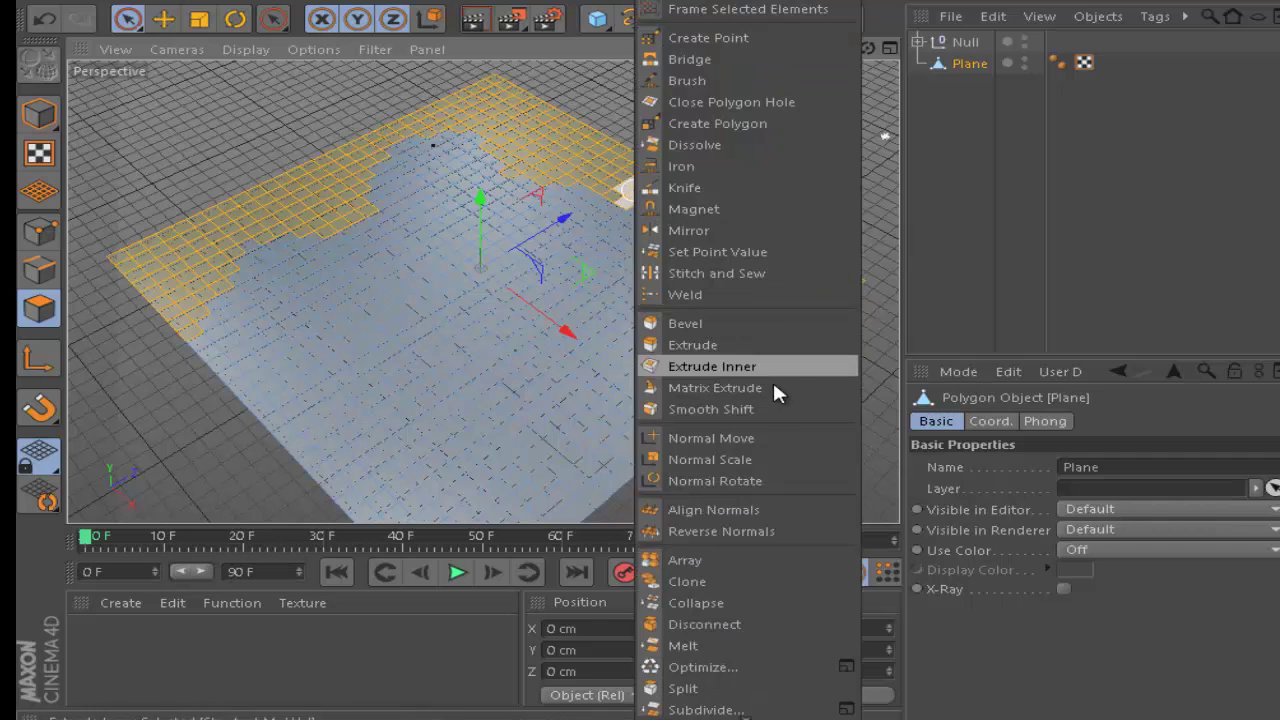
{"action": "left_click", "coordinate": [779, 409]}
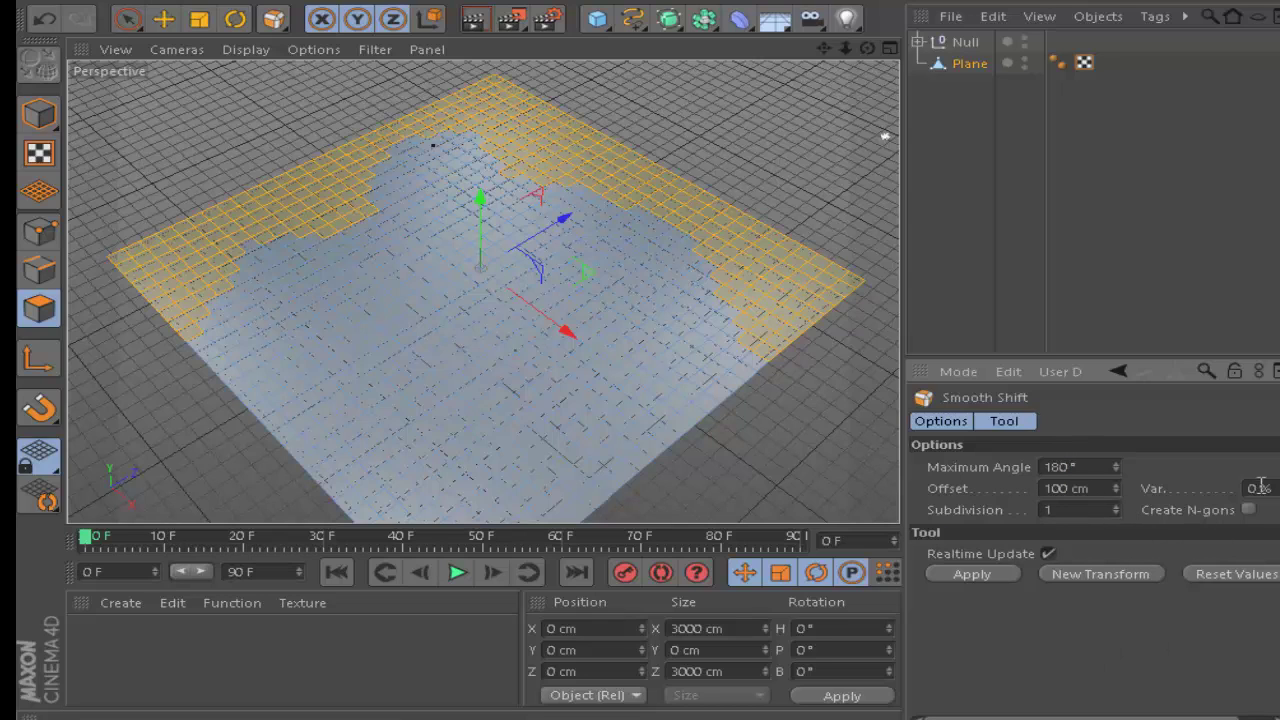
{"action": "left_click", "coordinate": [975, 574]}
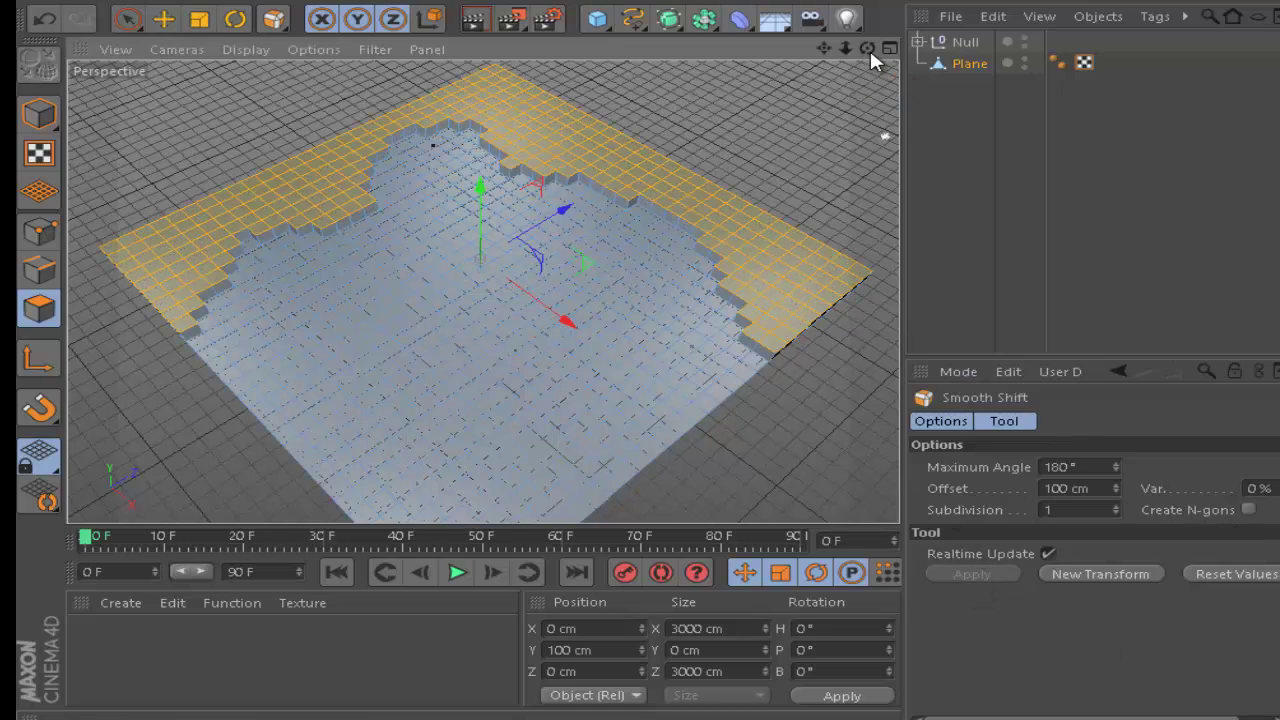
{"action": "mouse_move", "coordinate": [867, 48]}
{"action": "left_mouse_down"}
{"action": "mouse_move", "coordinate": [841, 235]}
{"action": "mouse_move", "coordinate": [865, 80]}
{"action": "mouse_move", "coordinate": [618, 396]}
{"action": "left_mouse_up"}
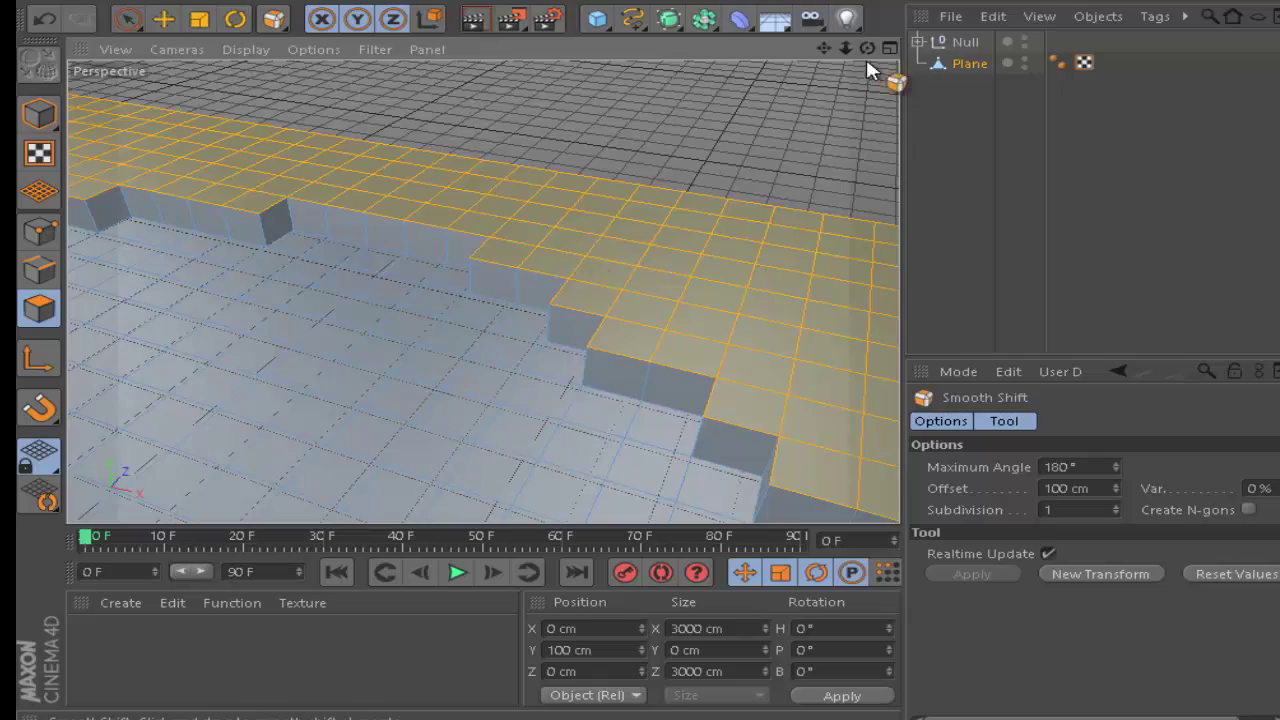
{"action": "mouse_move", "coordinate": [867, 48]}
{"action": "left_mouse_down"}
{"action": "mouse_move", "coordinate": [668, 345]}
{"action": "mouse_move", "coordinate": [705, 360]}
{"action": "mouse_move", "coordinate": [663, 354]}
{"action": "left_mouse_up"}
{"action": "left_click_drag", "start_coordinate": [846, 48], "coordinate": [669, 350]}
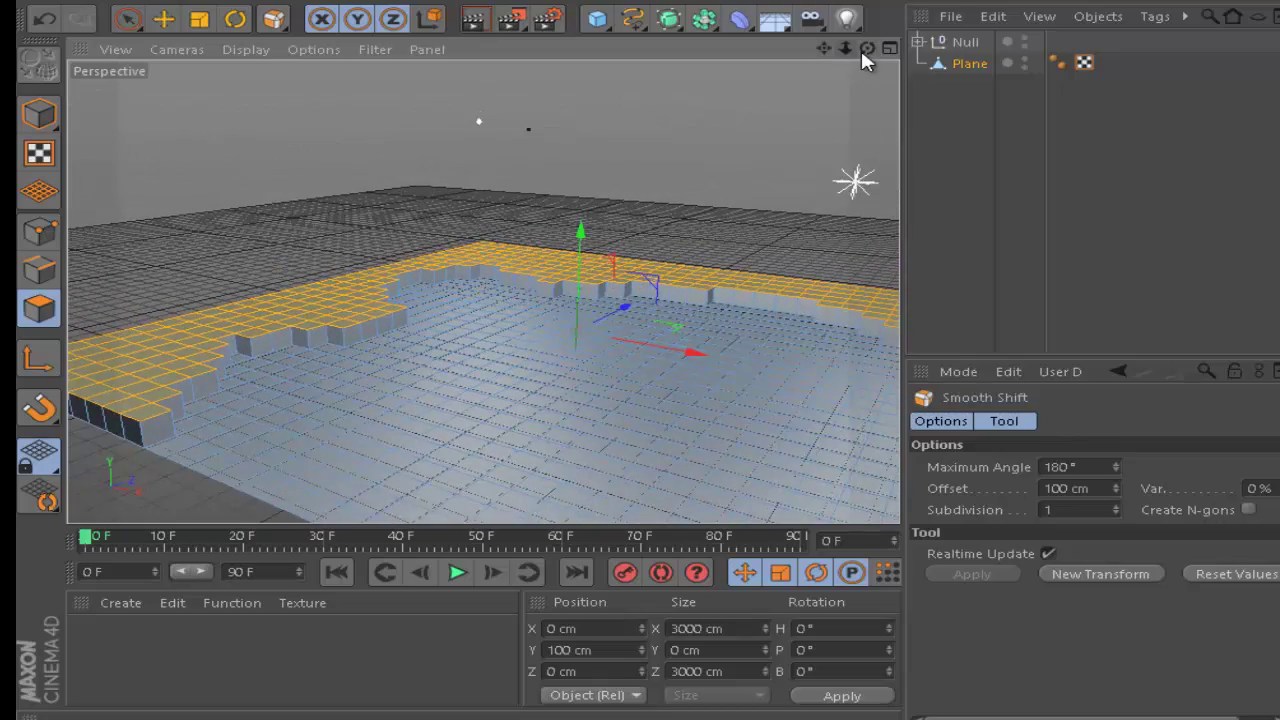
{"action": "left_click_drag", "start_coordinate": [860, 47], "coordinate": [664, 340]}
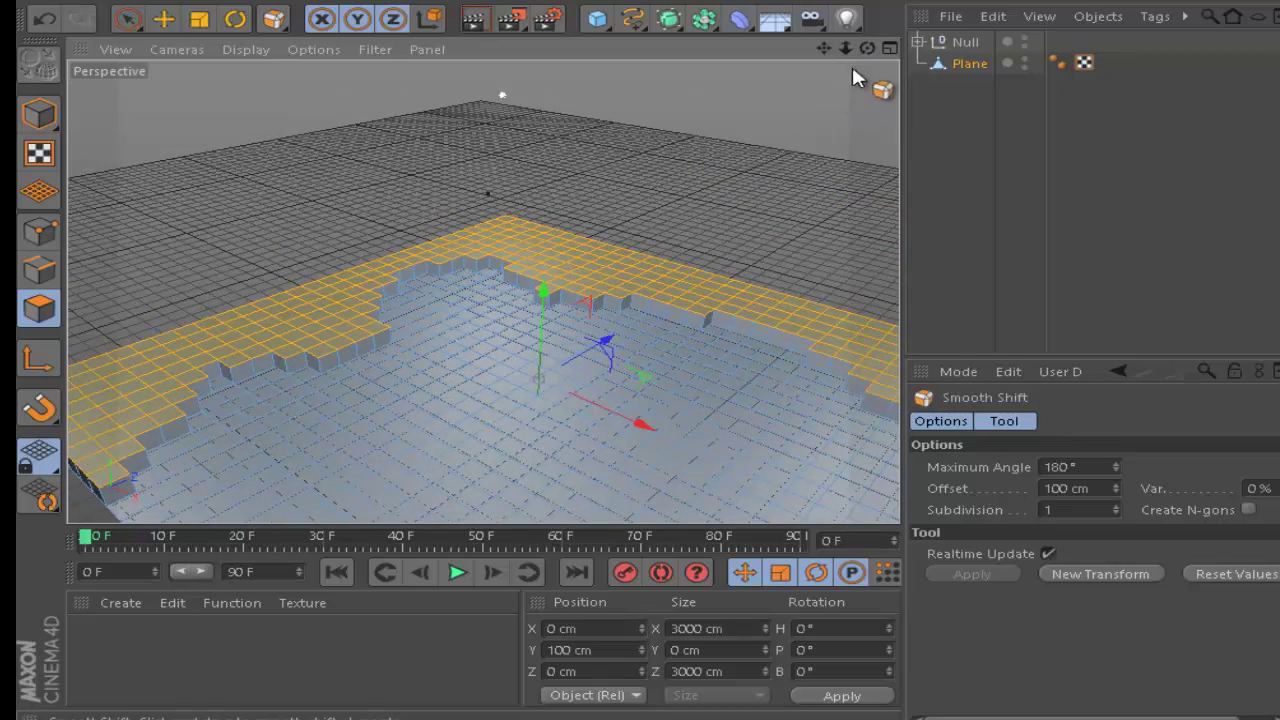
{"action": "mouse_move", "coordinate": [845, 48]}
{"action": "left_mouse_down"}
{"action": "mouse_move", "coordinate": [668, 338]}
{"action": "mouse_move", "coordinate": [775, 100]}
{"action": "left_mouse_up"}
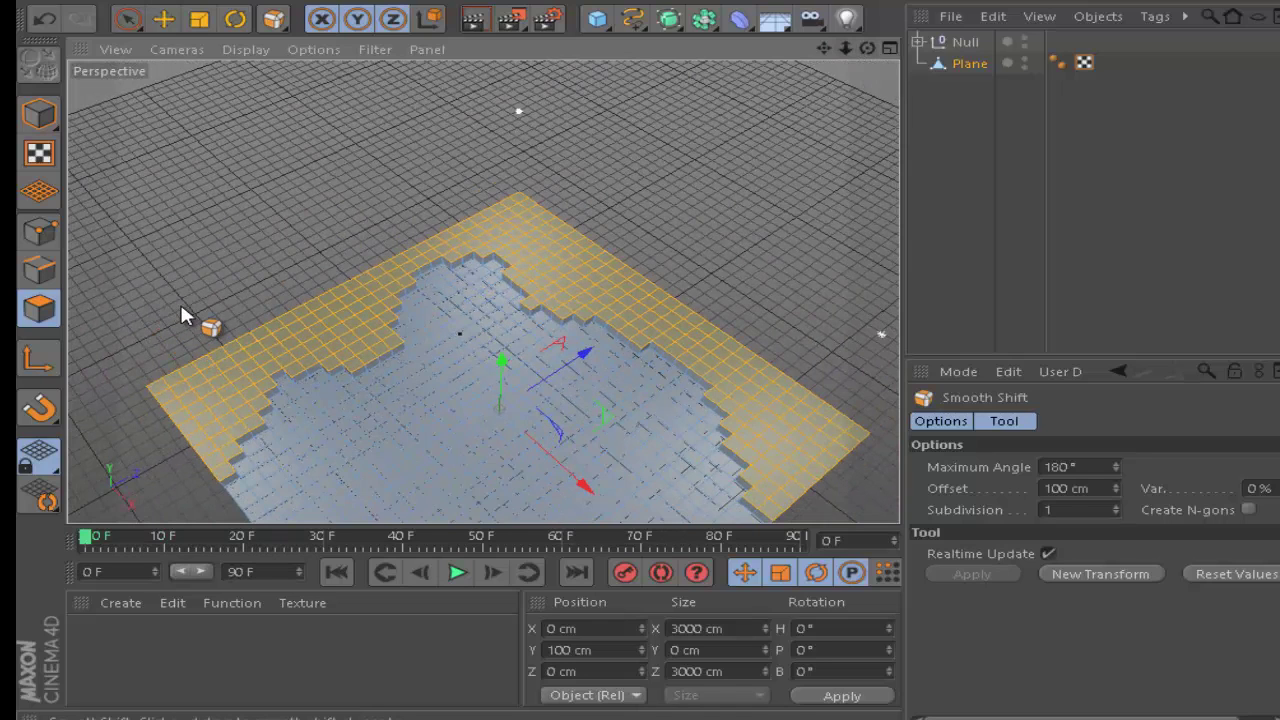
Step: Deselect inner lower border polygons and Smooth Shift the rest up another 100 cm
{"action": "left_click", "coordinate": [128, 18]}
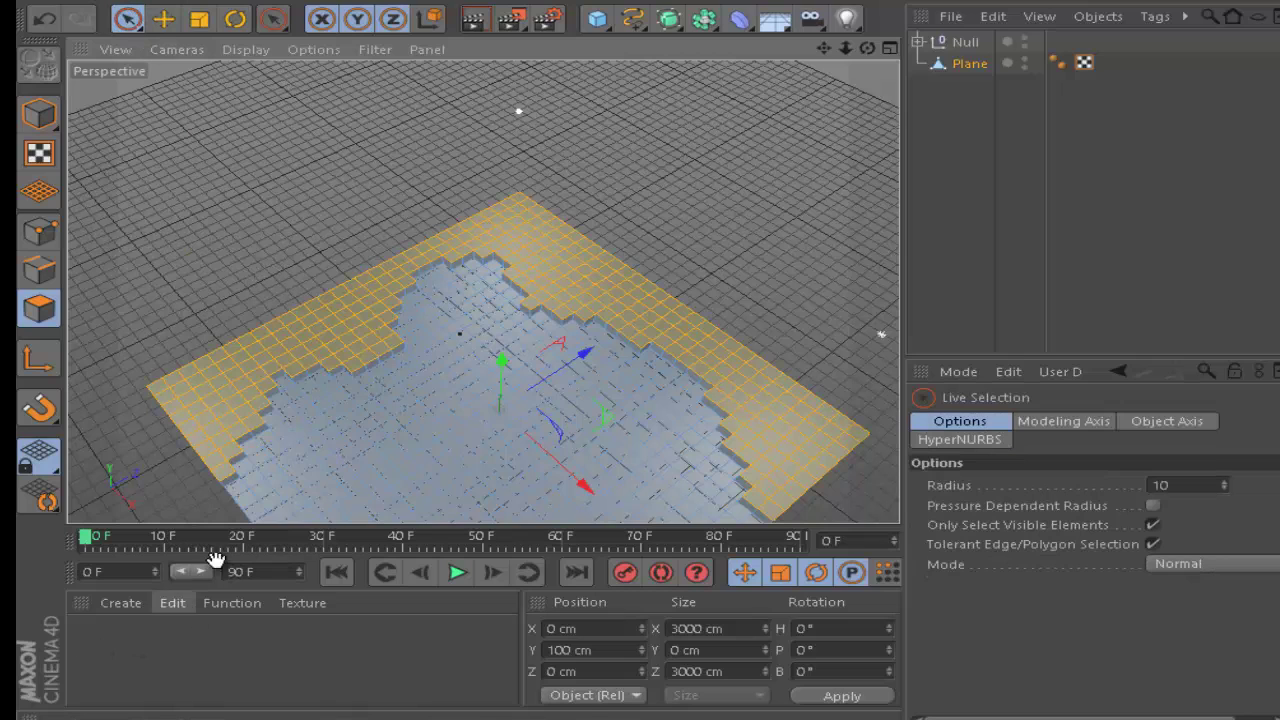
{"action": "mouse_move", "coordinate": [226, 502]}
{"action": "left_mouse_down", "text": "ctrl"}
{"action": "mouse_move", "coordinate": [257, 457]}
{"action": "mouse_move", "coordinate": [223, 477]}
{"action": "mouse_move", "coordinate": [262, 393]}
{"action": "mouse_move", "coordinate": [315, 373]}
{"action": "mouse_move", "coordinate": [427, 285]}
{"action": "mouse_move", "coordinate": [512, 270]}
{"action": "left_mouse_up", "text": "ctrl"}
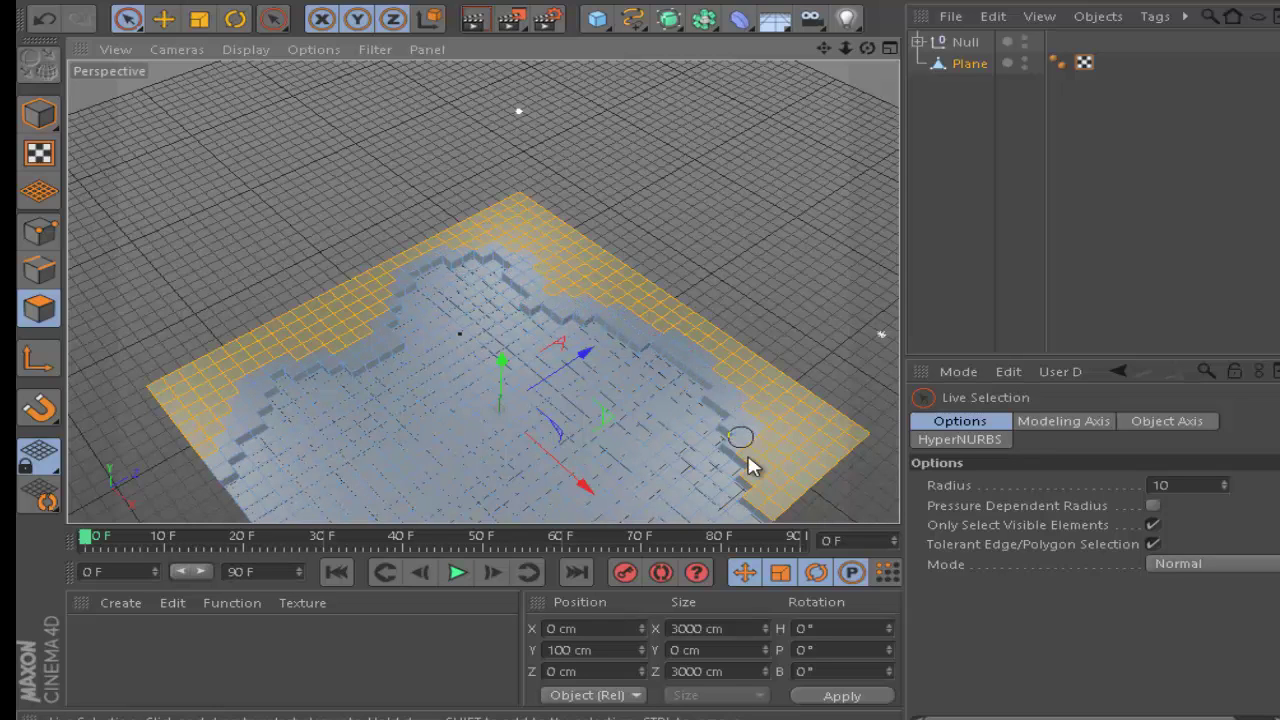
{"action": "left_click_drag", "start_coordinate": [748, 458], "coordinate": [766, 518], "text": "ctrl"}
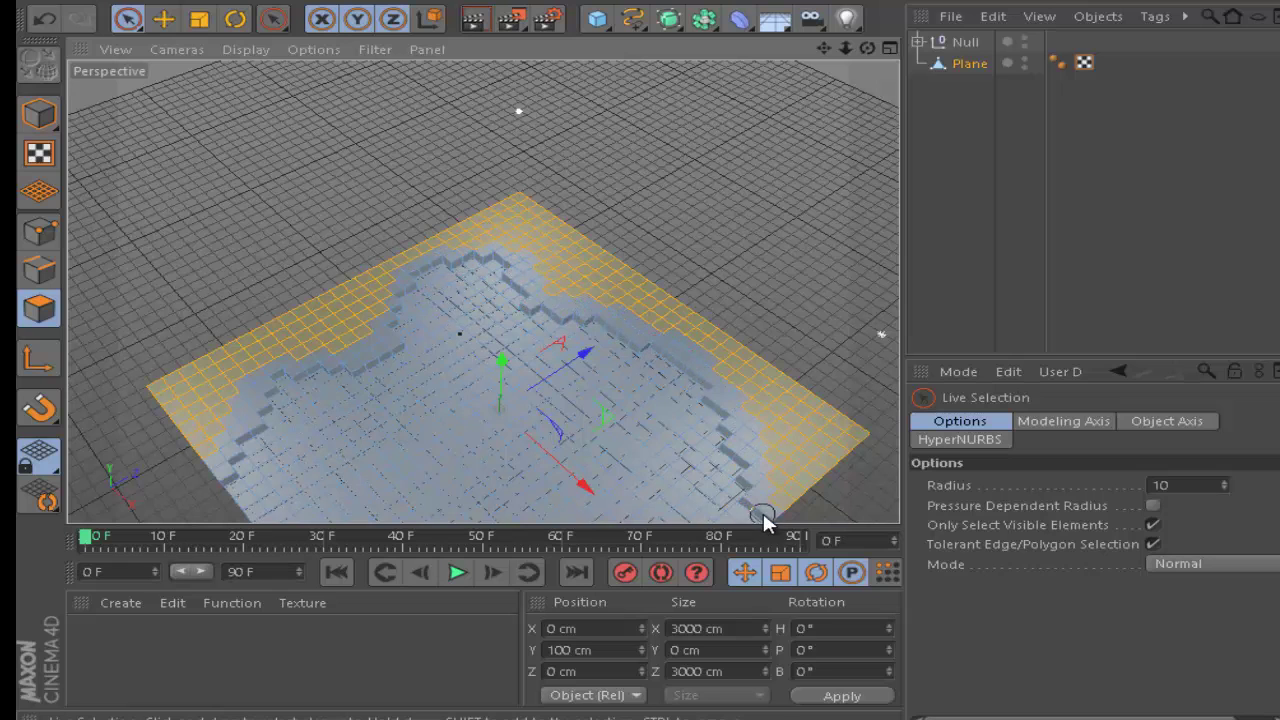
{"action": "right_click", "coordinate": [672, 337]}
{"action": "left_click", "coordinate": [745, 405]}
{"action": "left_click", "coordinate": [968, 573]}
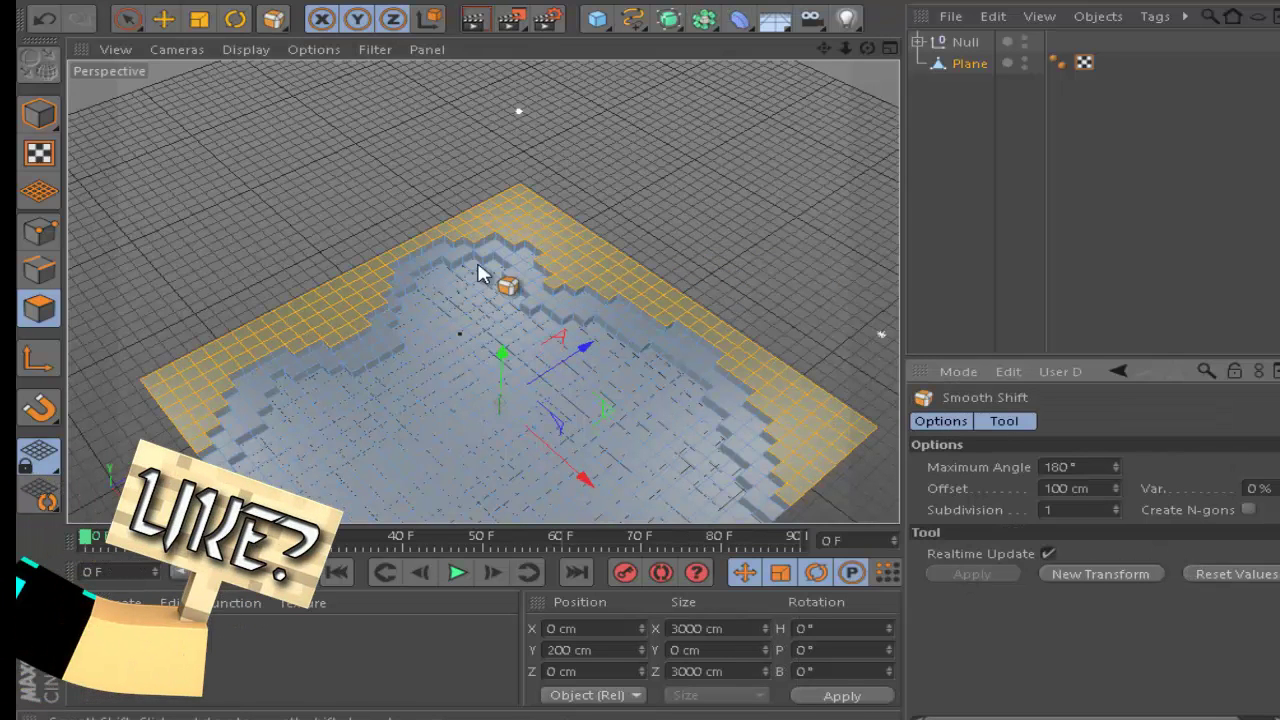
Step: Deselect polygons along the inner top edge and raise the remaining border another step
{"action": "mouse_move", "coordinate": [866, 52]}
{"action": "left_mouse_down"}
{"action": "mouse_move", "coordinate": [668, 341]}
{"action": "mouse_move", "coordinate": [209, 313]}
{"action": "left_mouse_up"}
{"action": "left_click", "coordinate": [130, 16]}
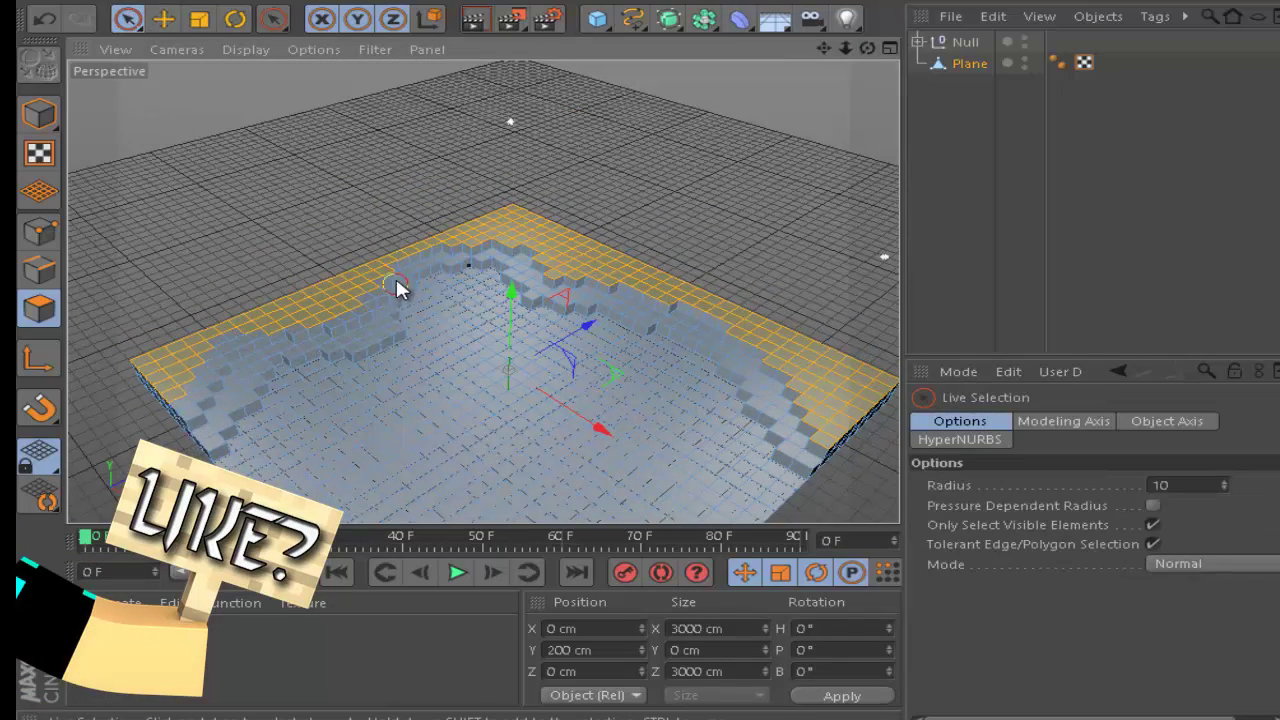
{"action": "left_click_drag", "start_coordinate": [432, 257], "coordinate": [572, 283], "text": "ctrl"}
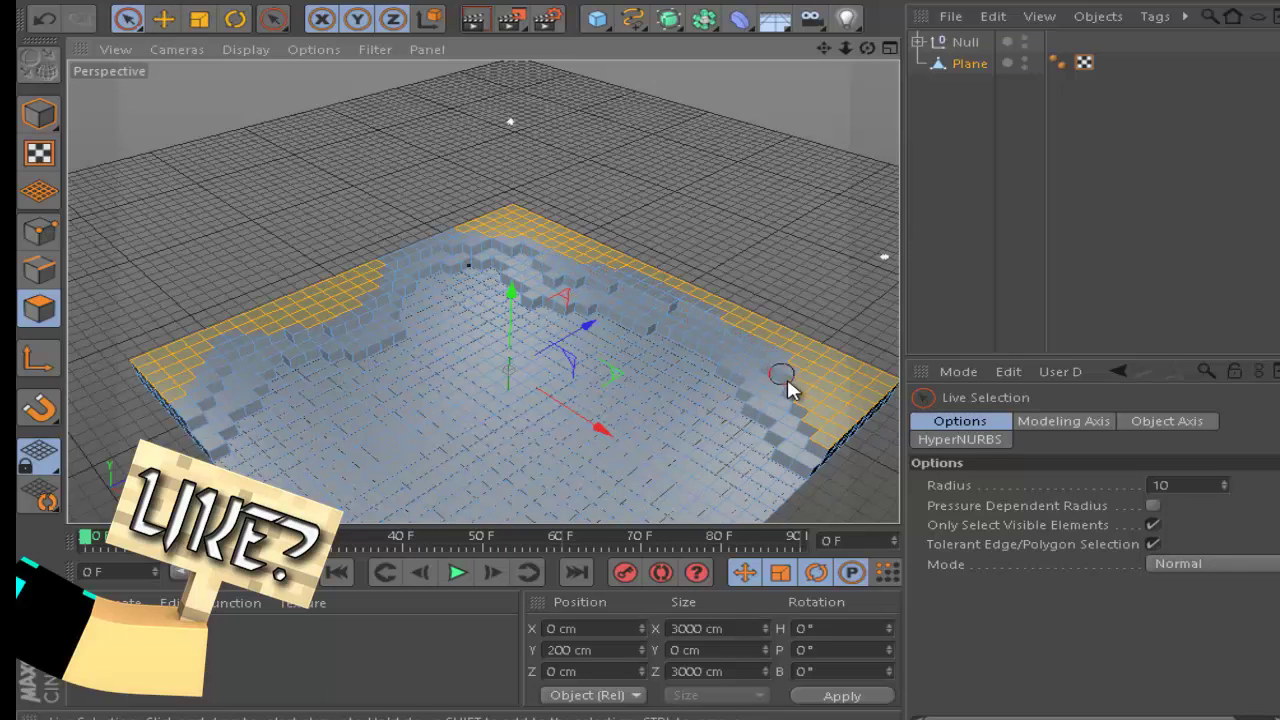
{"action": "right_click", "coordinate": [840, 382]}
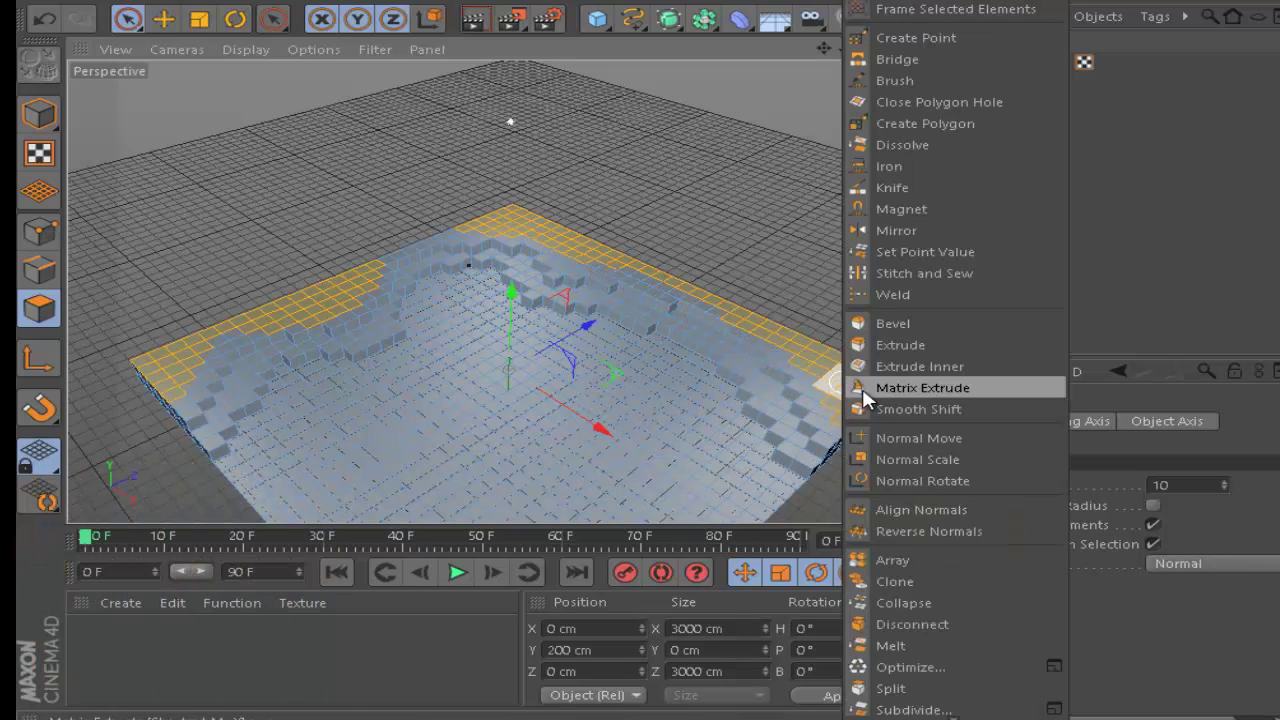
{"action": "left_click", "coordinate": [905, 406]}
{"action": "left_click", "coordinate": [990, 573]}
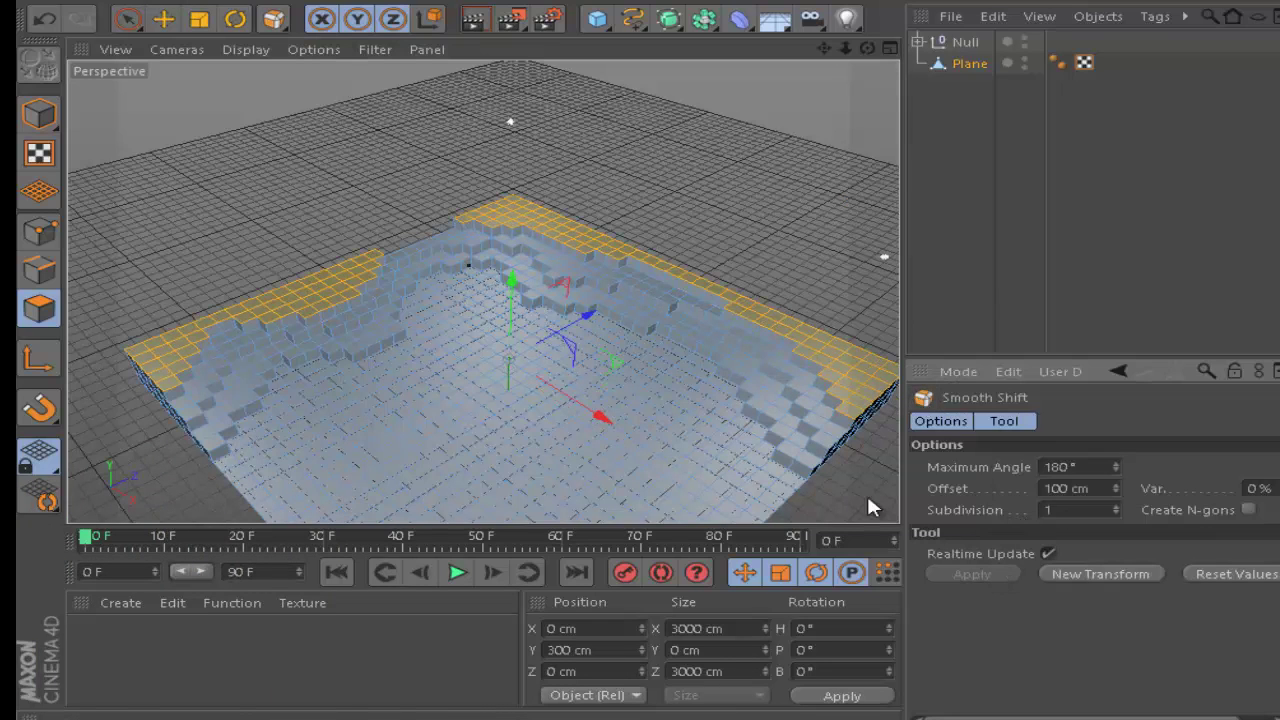
Step: Deselect the right-edge border polygons, pick Smooth Shift again, then deselect the Plane
{"action": "left_click", "coordinate": [127, 19]}
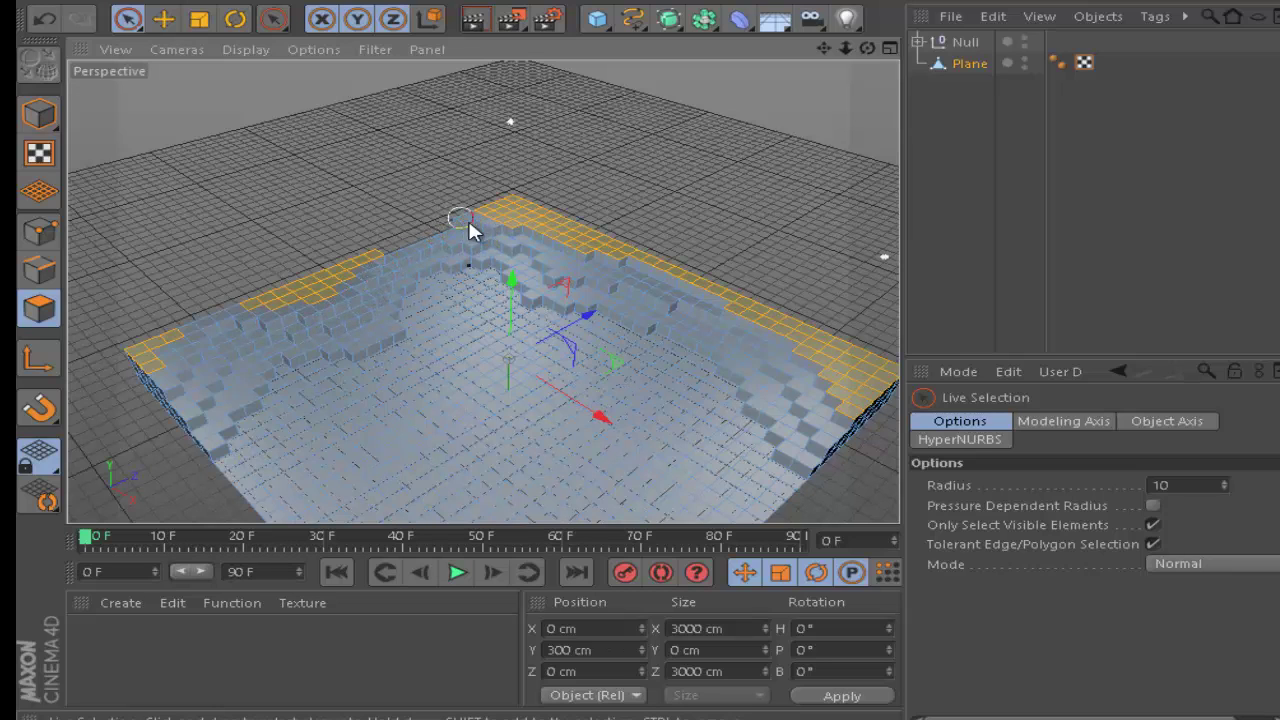
{"action": "mouse_move", "coordinate": [469, 224]}
{"action": "left_mouse_down", "text": "ctrl"}
{"action": "mouse_move", "coordinate": [600, 243]}
{"action": "mouse_move", "coordinate": [771, 329]}
{"action": "mouse_move", "coordinate": [824, 460]}
{"action": "left_mouse_up", "text": "ctrl"}
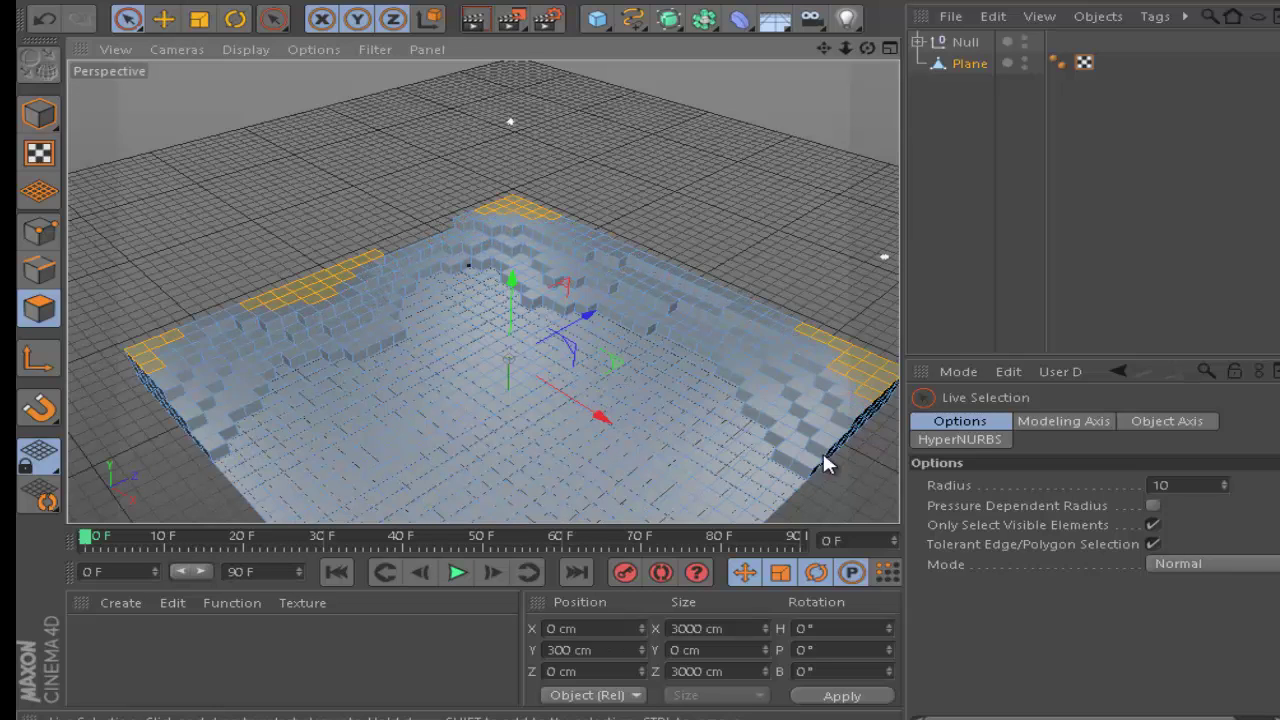
{"action": "right_click", "coordinate": [837, 352]}
{"action": "left_click", "coordinate": [935, 408]}
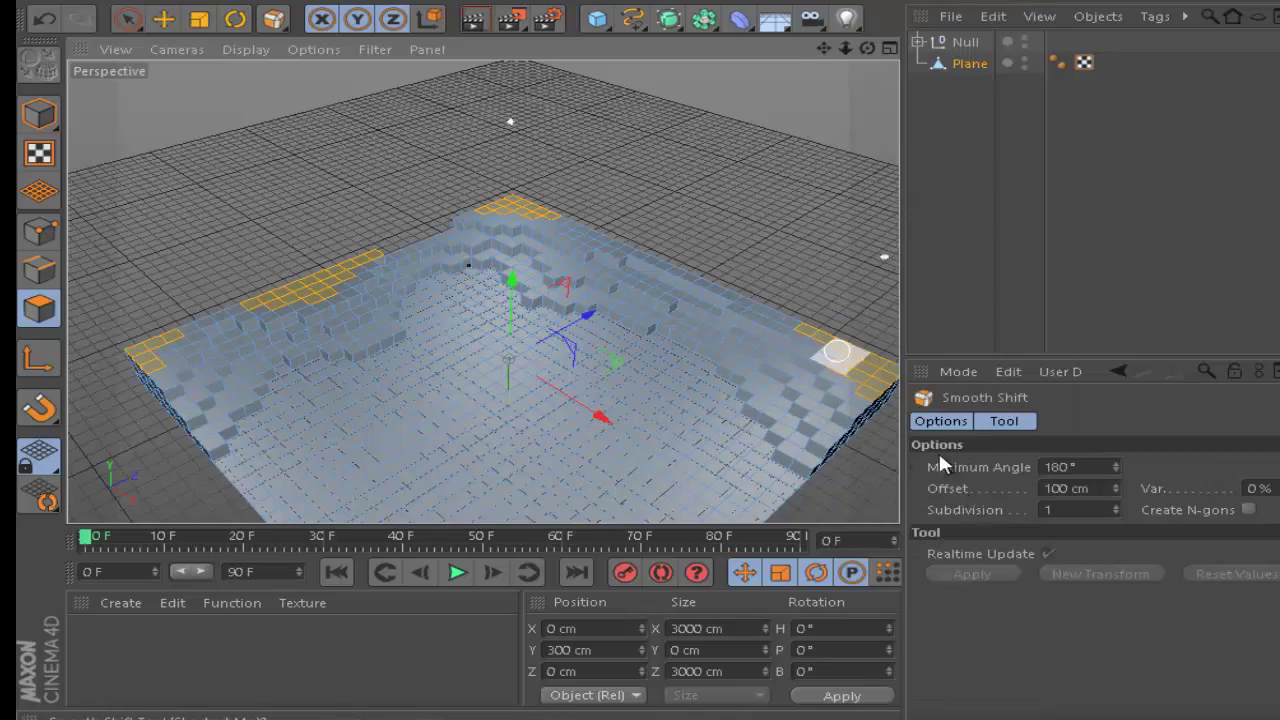
{"action": "left_click", "coordinate": [985, 303]}
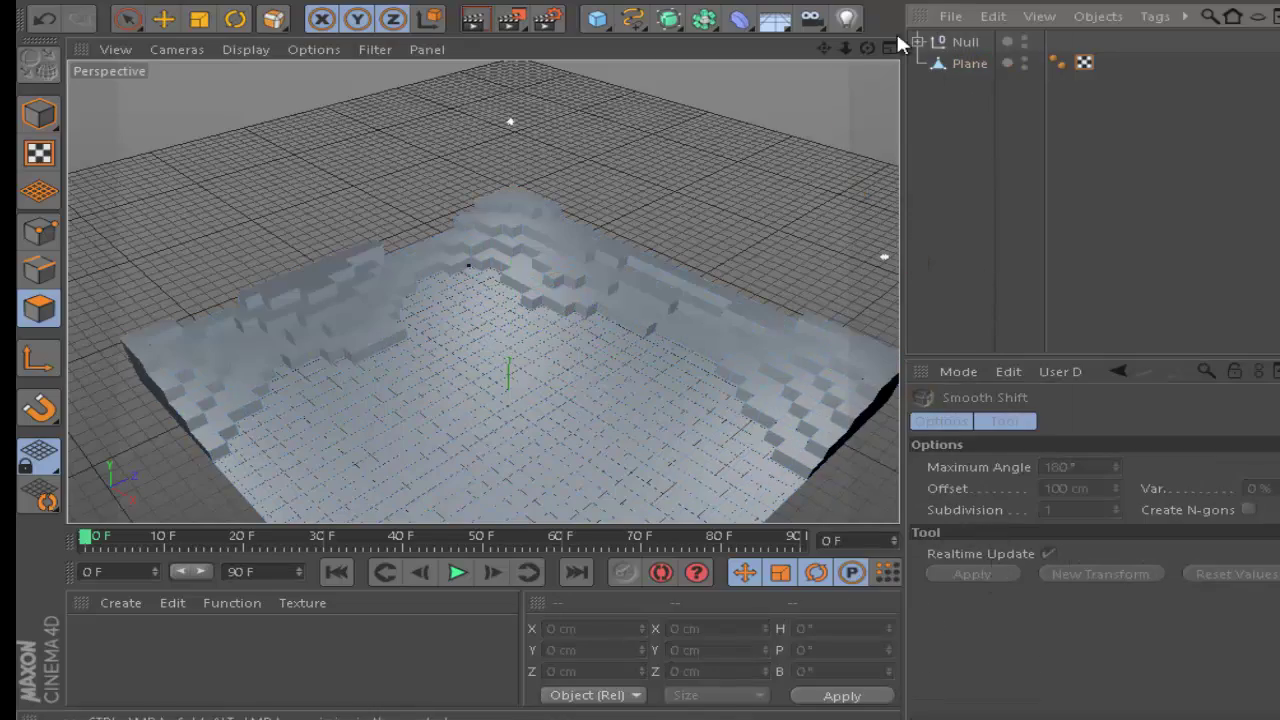
{"action": "mouse_move", "coordinate": [867, 48]}
{"action": "left_mouse_down"}
{"action": "mouse_move", "coordinate": [666, 337]}
{"action": "mouse_move", "coordinate": [710, 200]}
{"action": "mouse_move", "coordinate": [748, 207]}
{"action": "left_mouse_up"}
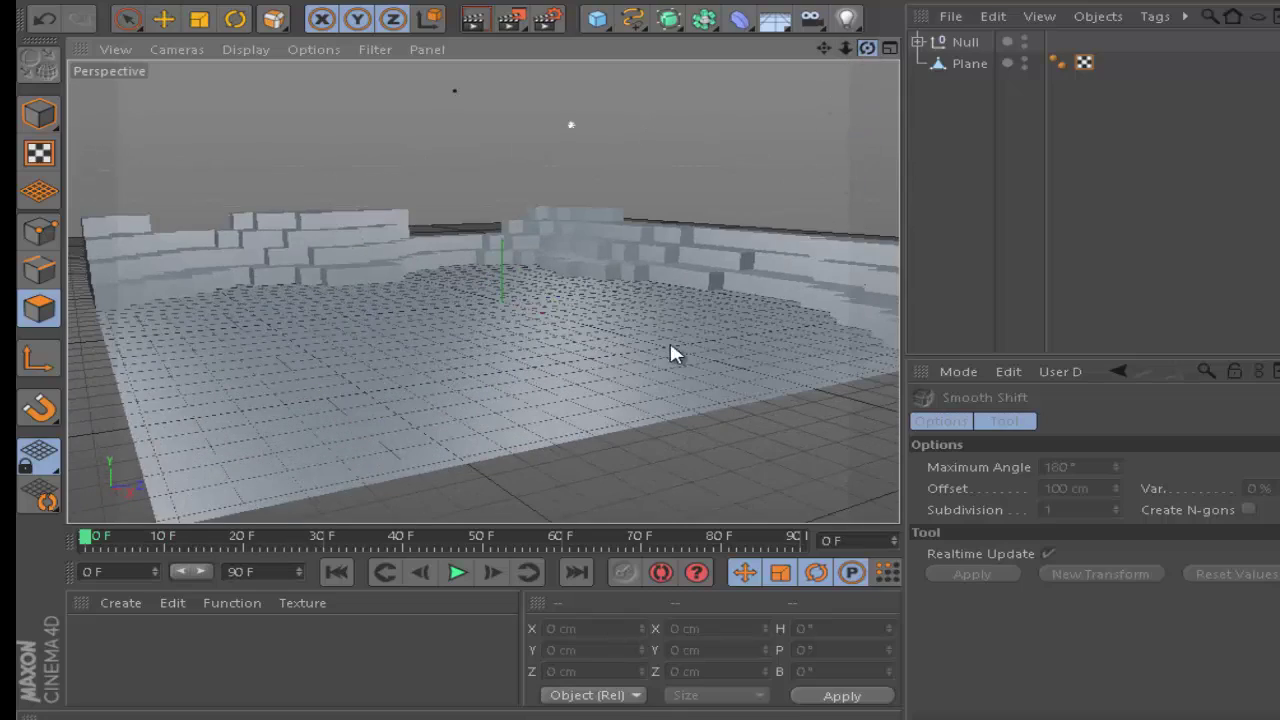
{"action": "left_click_drag", "start_coordinate": [671, 343], "coordinate": [886, 18]}
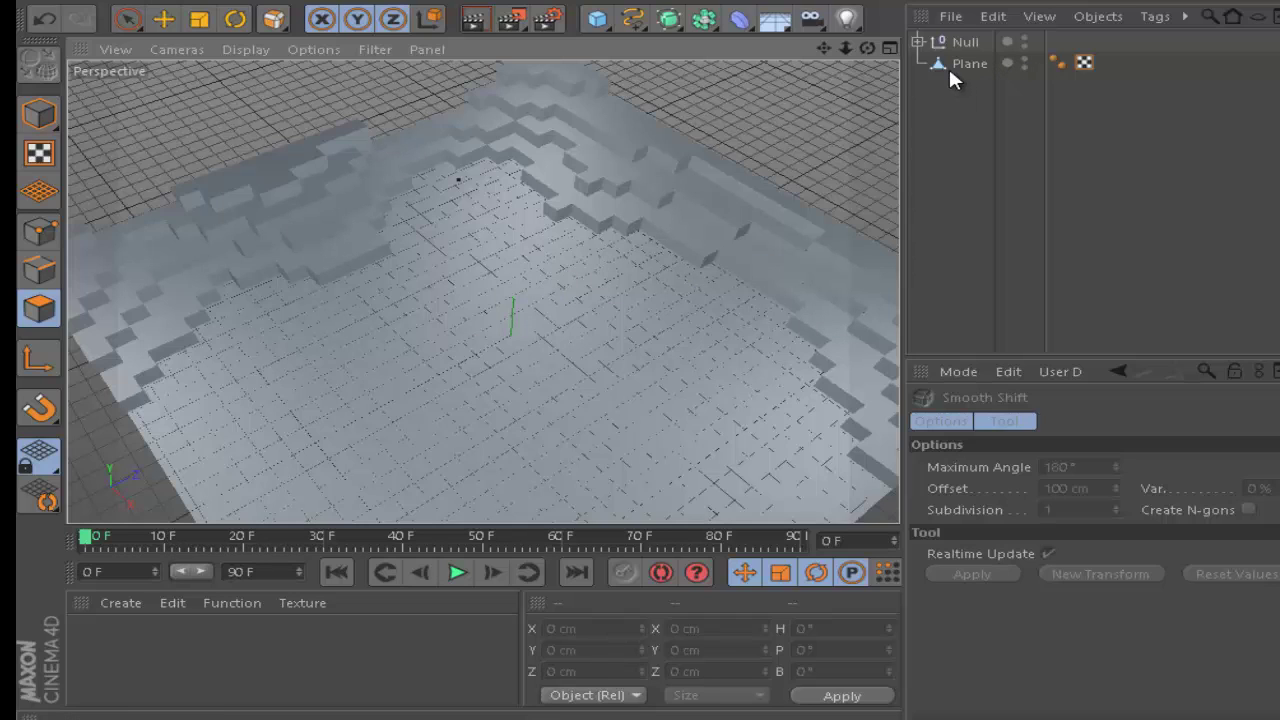
{"action": "scroll", "coordinate": [452, 230], "scroll_direction": "up", "scroll_amount": 2}
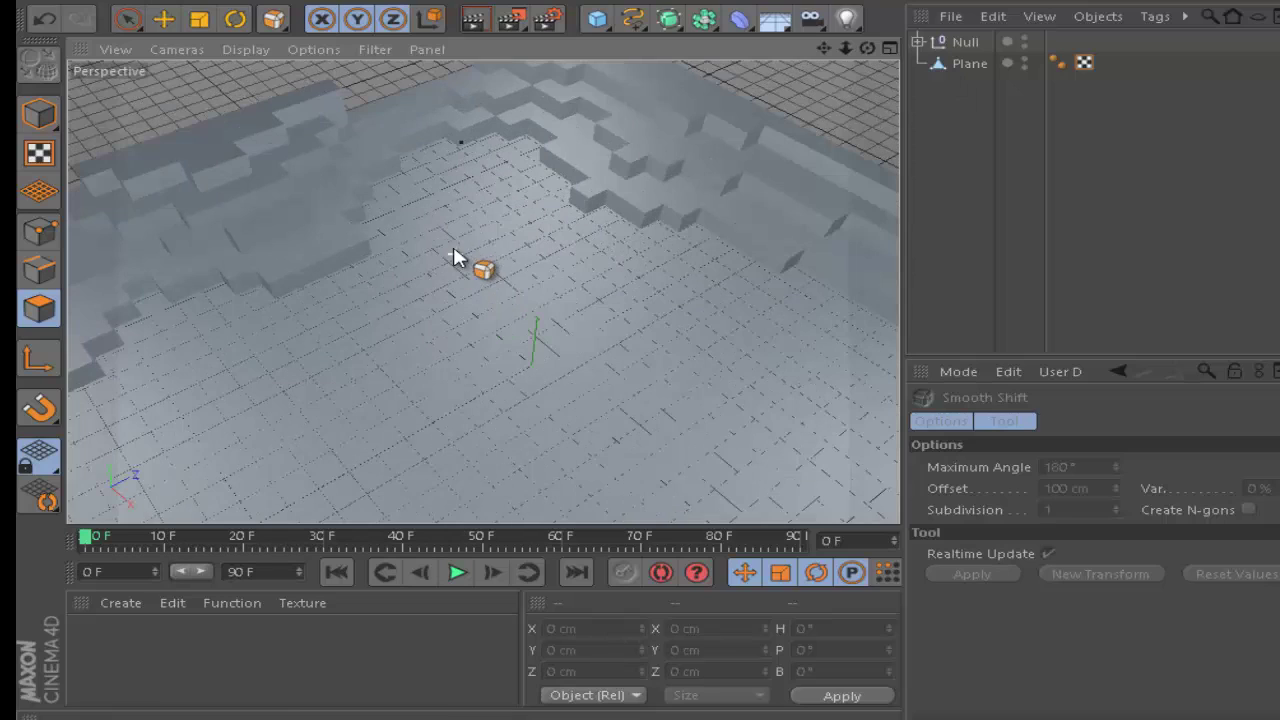
{"action": "scroll", "coordinate": [457, 223], "scroll_direction": "up", "scroll_amount": 2}
{"action": "left_click_drag", "start_coordinate": [857, 55], "coordinate": [670, 350]}
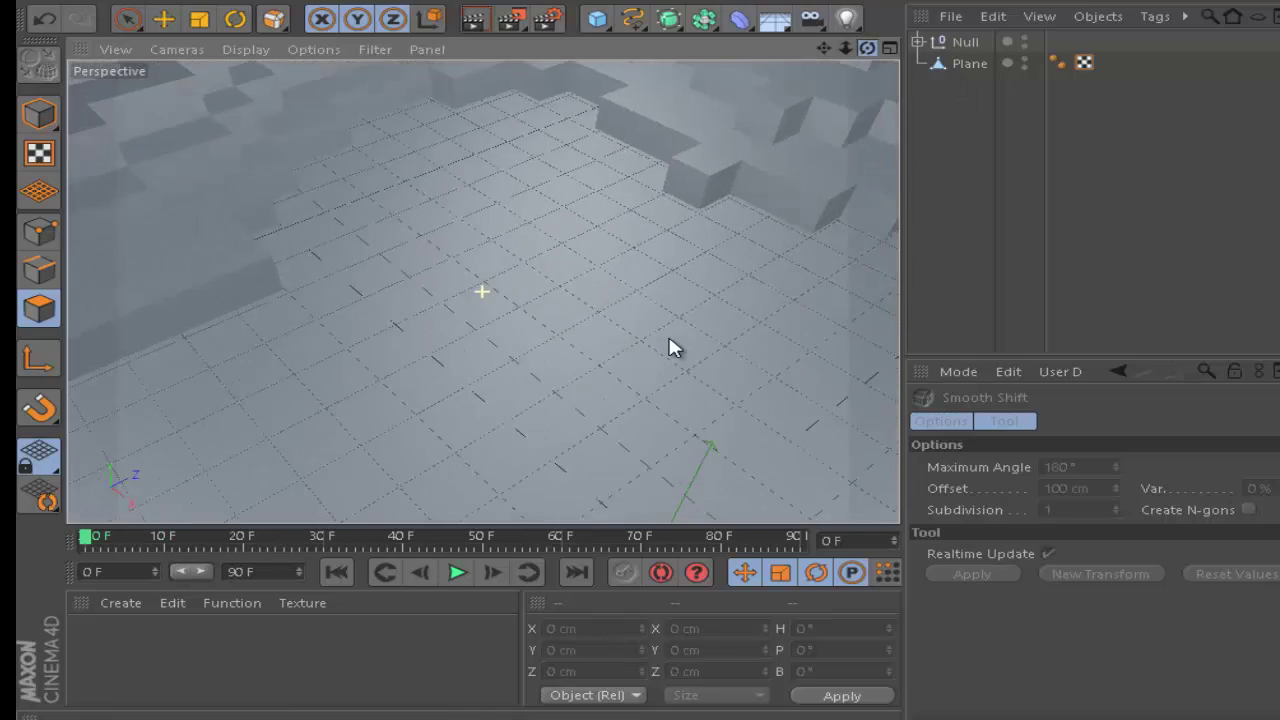
{"action": "left_click_drag", "start_coordinate": [823, 48], "coordinate": [531, 274]}
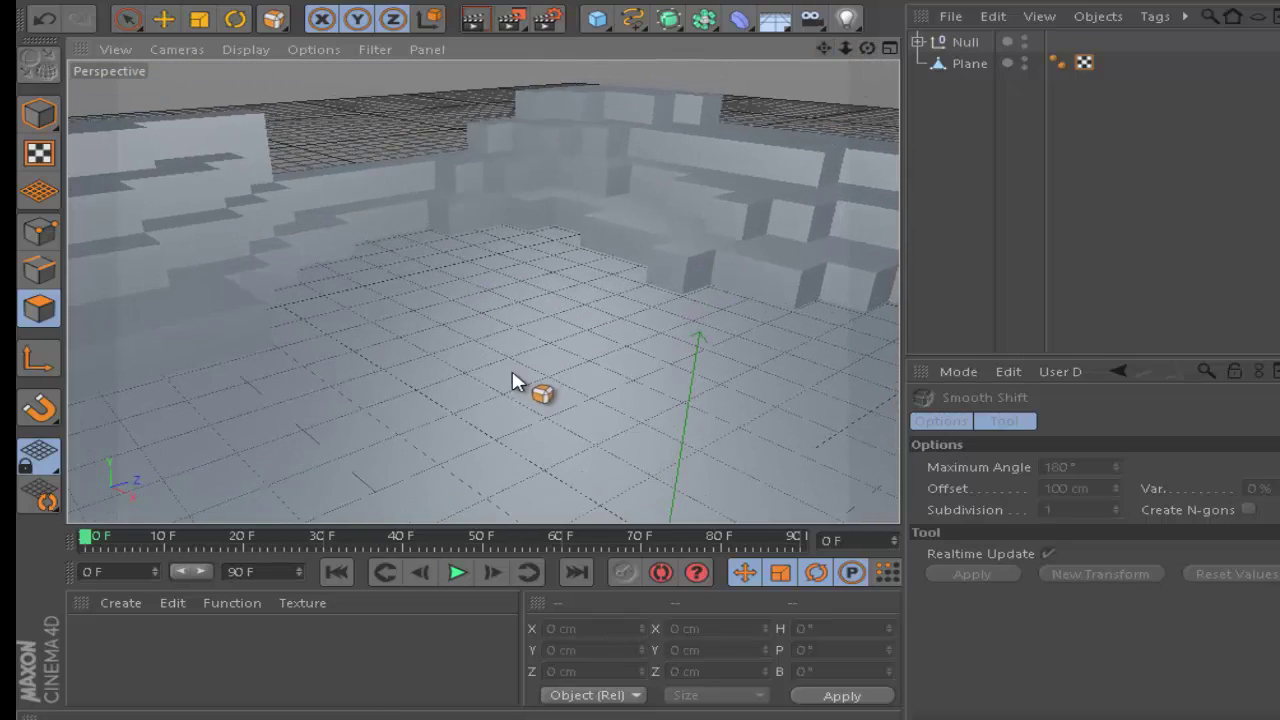
{"action": "left_click_drag", "start_coordinate": [824, 50], "coordinate": [837, 60]}
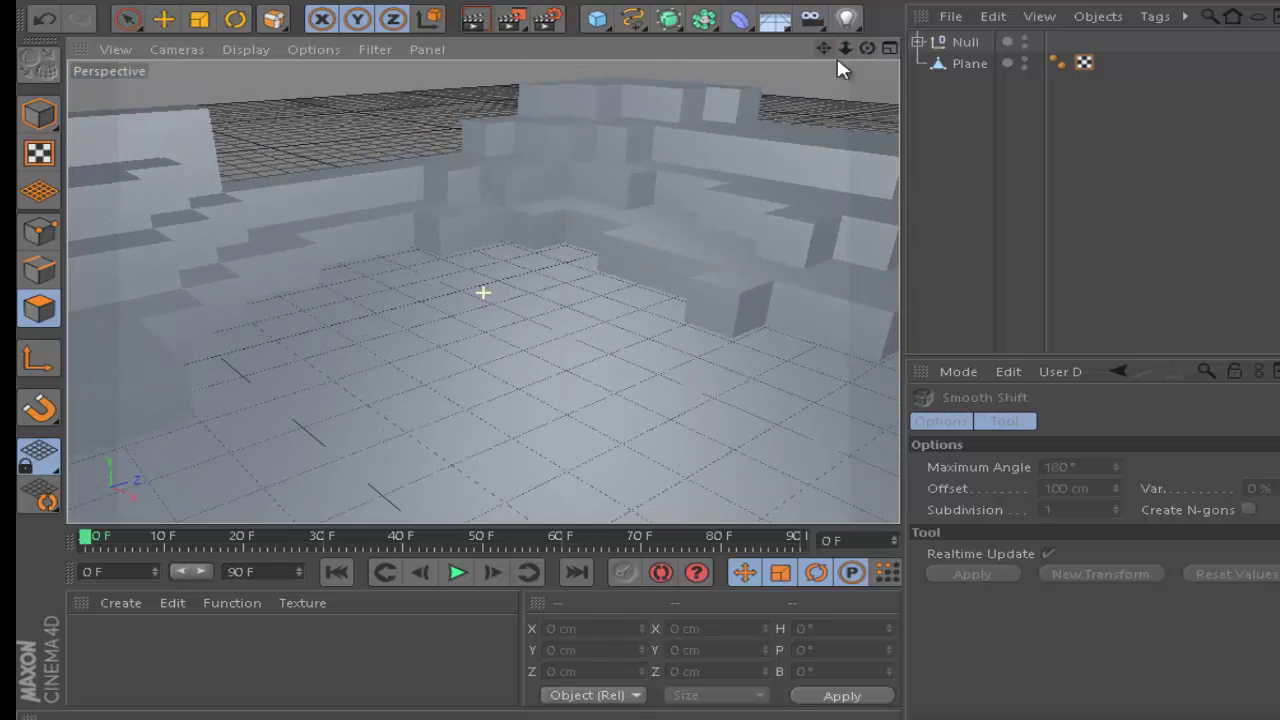
Step: Reselect the Plane and paint-select a patch of basin floor polygons with Live Selection
{"action": "left_click", "coordinate": [964, 66]}
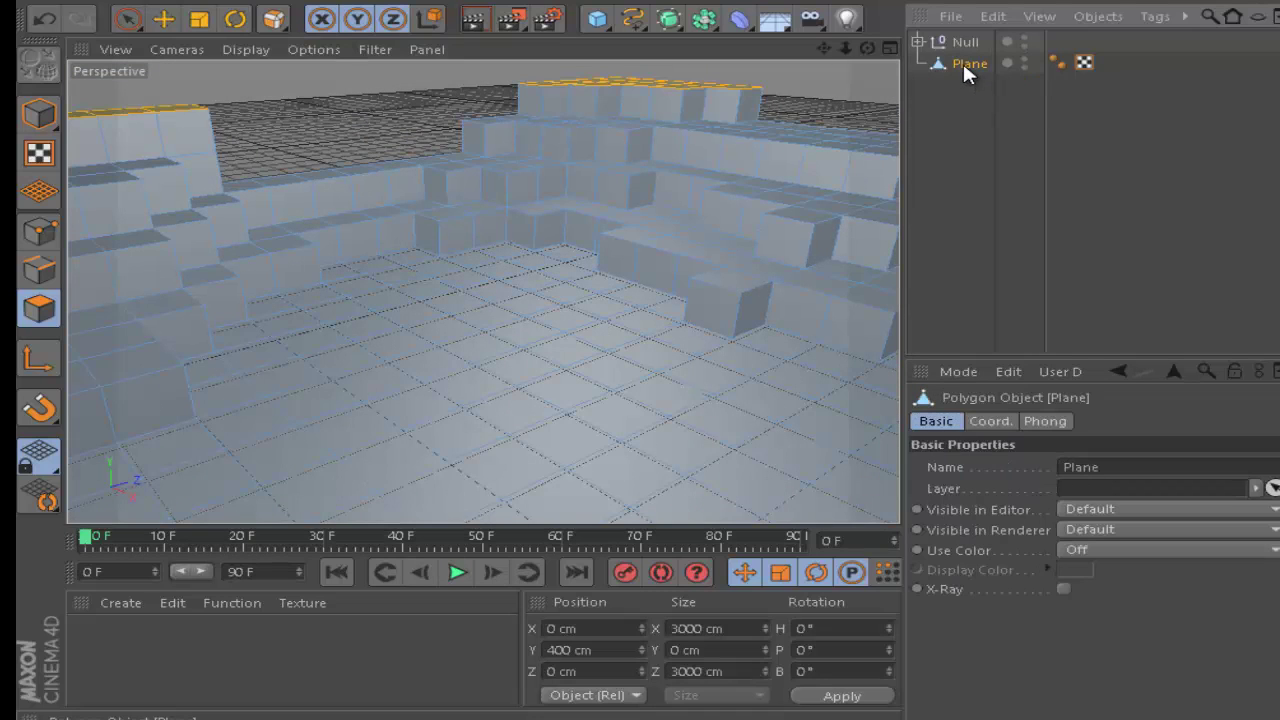
{"action": "mouse_move", "coordinate": [867, 48]}
{"action": "left_mouse_down"}
{"action": "mouse_move", "coordinate": [671, 351]}
{"action": "mouse_move", "coordinate": [620, 120]}
{"action": "mouse_move", "coordinate": [835, 265]}
{"action": "left_mouse_up"}
{"action": "left_click_drag", "start_coordinate": [867, 48], "coordinate": [671, 351]}
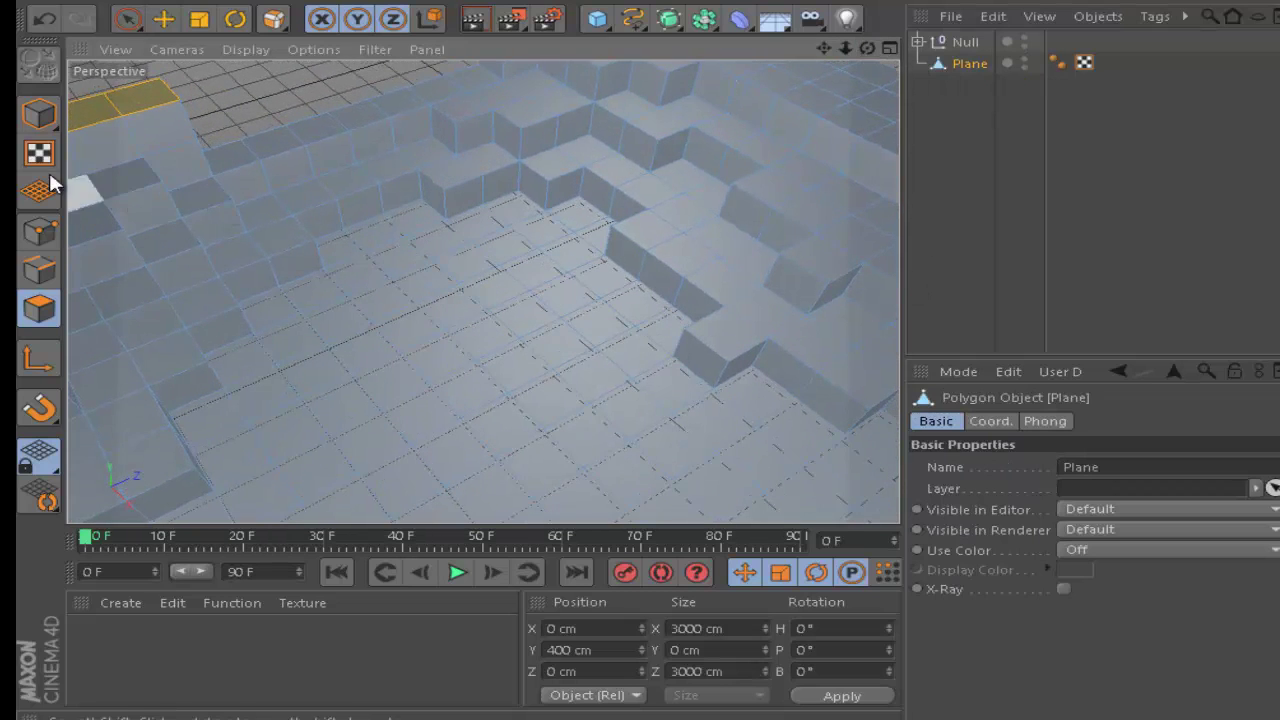
{"action": "left_click", "coordinate": [120, 20]}
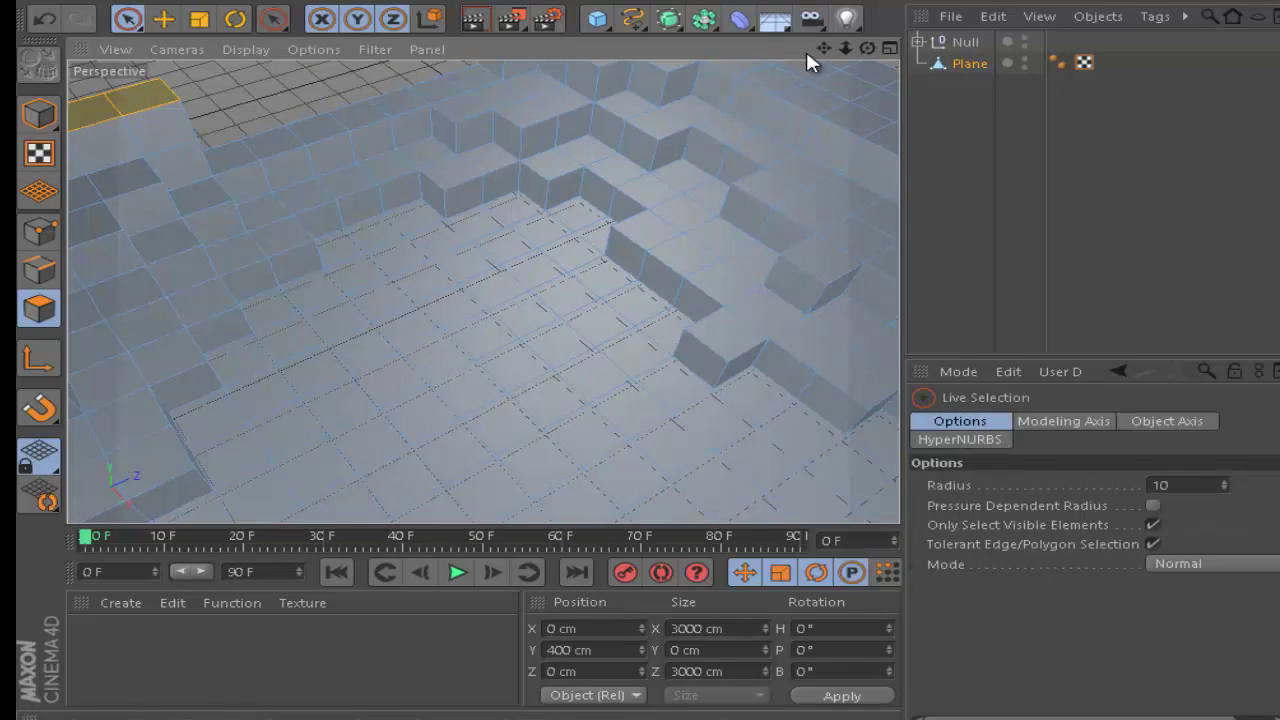
{"action": "mouse_move", "coordinate": [845, 48]}
{"action": "left_mouse_down"}
{"action": "mouse_move", "coordinate": [666, 350]}
{"action": "mouse_move", "coordinate": [822, 41]}
{"action": "mouse_move", "coordinate": [443, 323]}
{"action": "mouse_move", "coordinate": [492, 222]}
{"action": "left_mouse_up"}
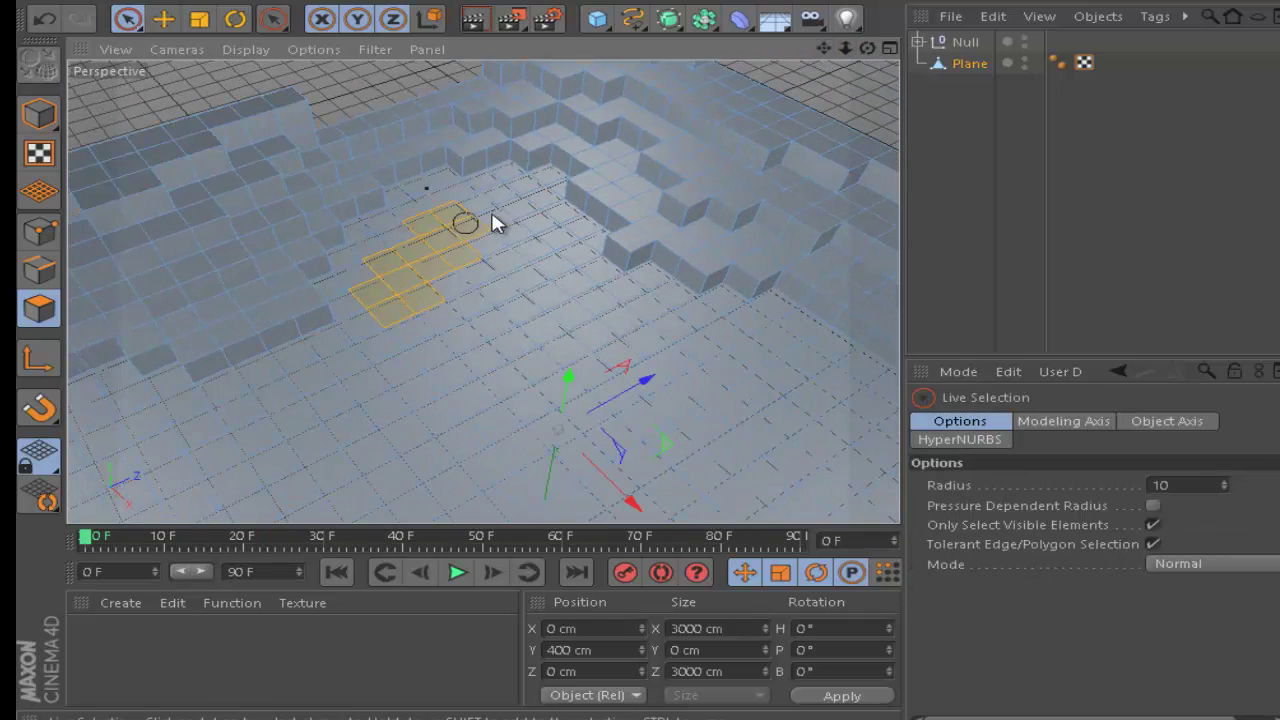
{"action": "mouse_move", "coordinate": [530, 300]}
{"action": "left_mouse_down"}
{"action": "mouse_move", "coordinate": [423, 320]}
{"action": "mouse_move", "coordinate": [486, 266]}
{"action": "mouse_move", "coordinate": [497, 218]}
{"action": "mouse_move", "coordinate": [418, 258]}
{"action": "mouse_move", "coordinate": [403, 347]}
{"action": "mouse_move", "coordinate": [307, 341]}
{"action": "left_mouse_up"}
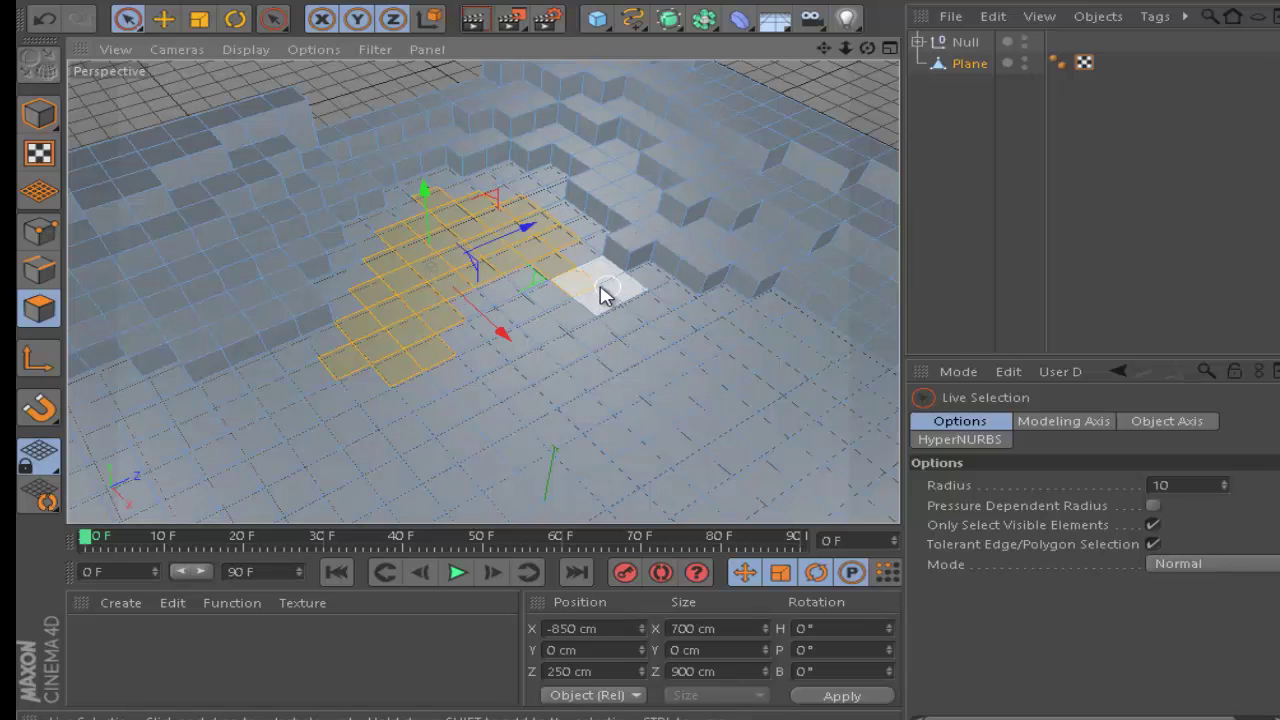
Step: Smooth Shift the floor patch with a -100 cm offset to sink the pit
{"action": "right_click", "coordinate": [402, 312]}
{"action": "left_click", "coordinate": [452, 409]}
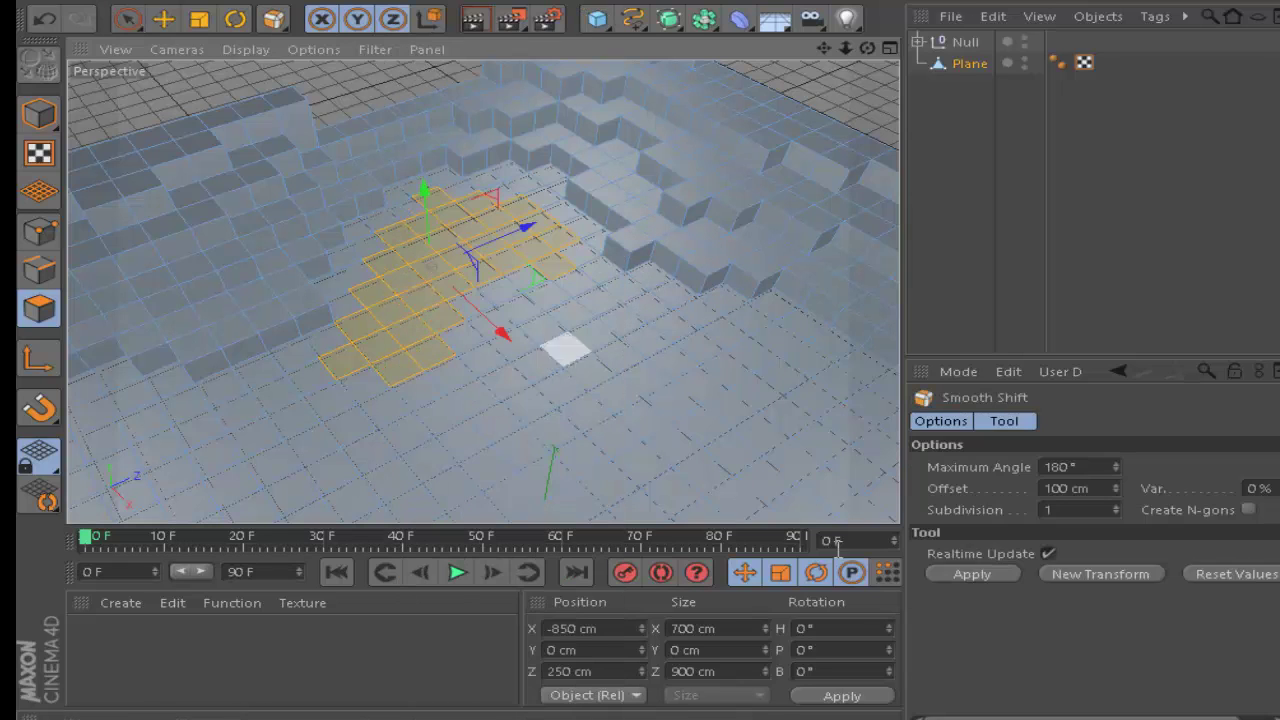
{"action": "left_click", "coordinate": [1057, 488]}
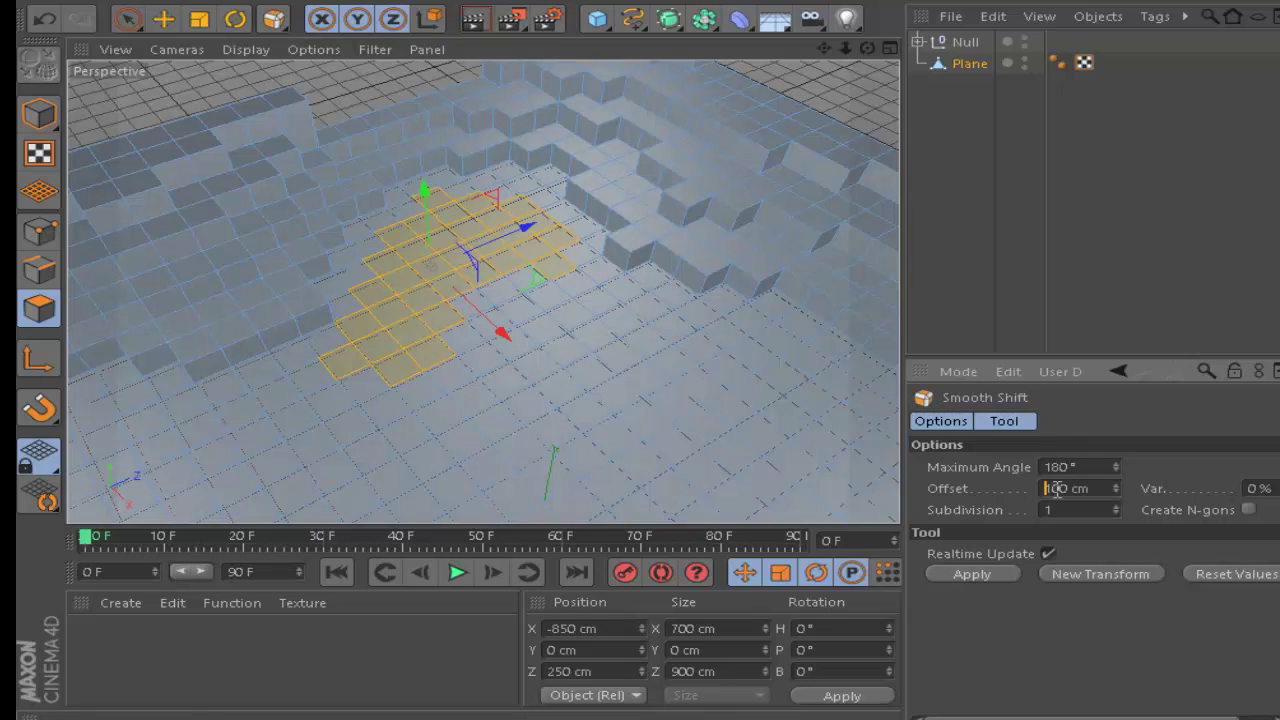
{"action": "type", "text": "-"}
{"action": "left_click", "coordinate": [972, 574]}
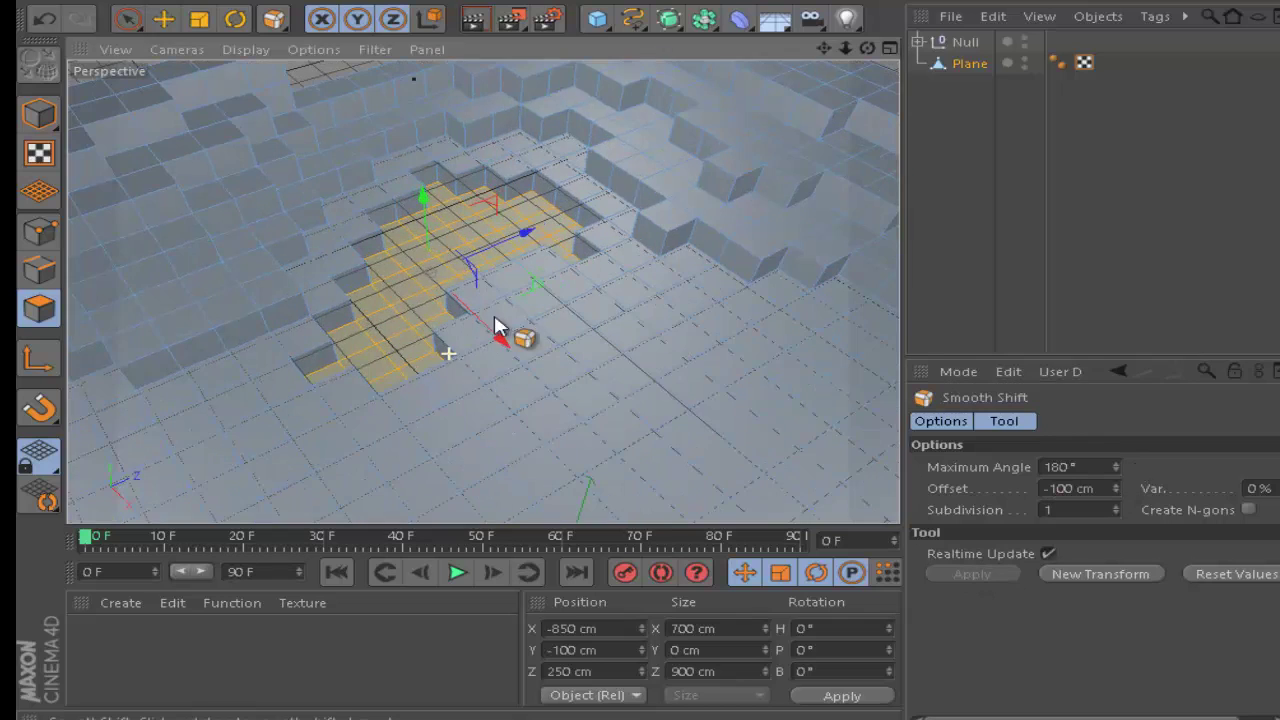
{"action": "left_click_drag", "start_coordinate": [672, 356], "coordinate": [606, 66], "text": "alt"}
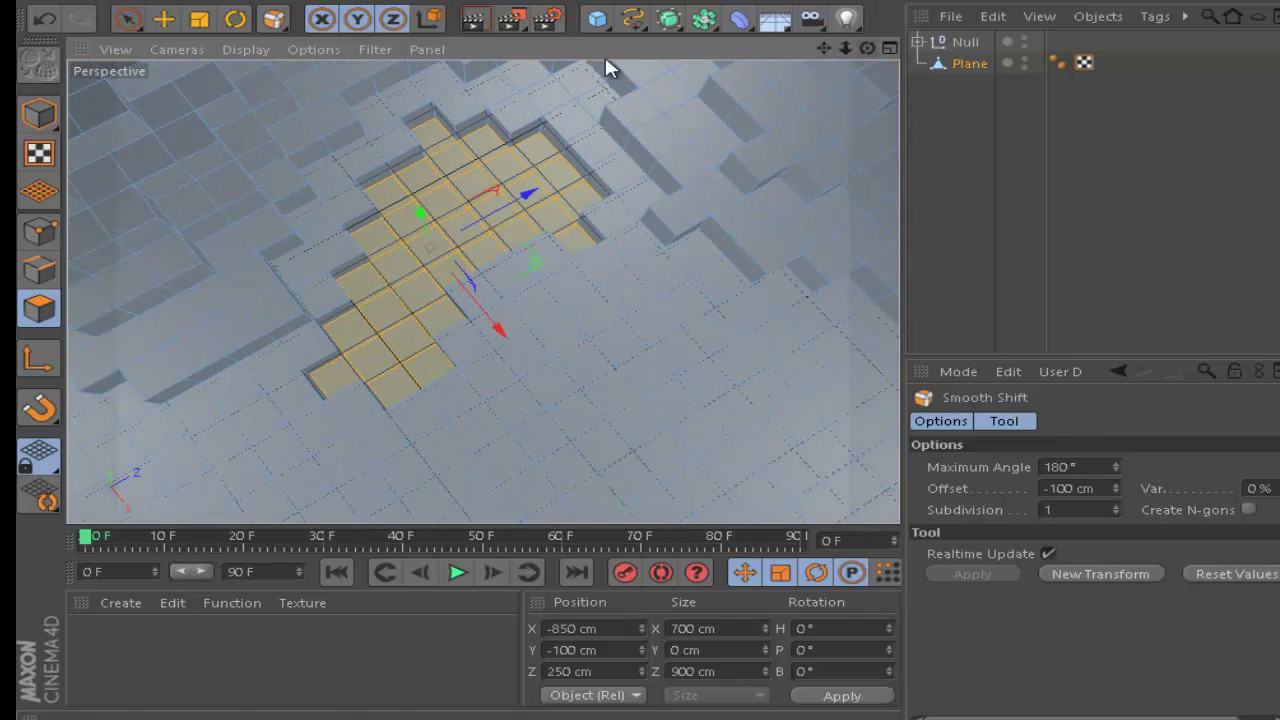
Step: Deselect the pit's outer cells and Smooth Shift the inner cells down another 100 cm
{"action": "left_click", "coordinate": [127, 20]}
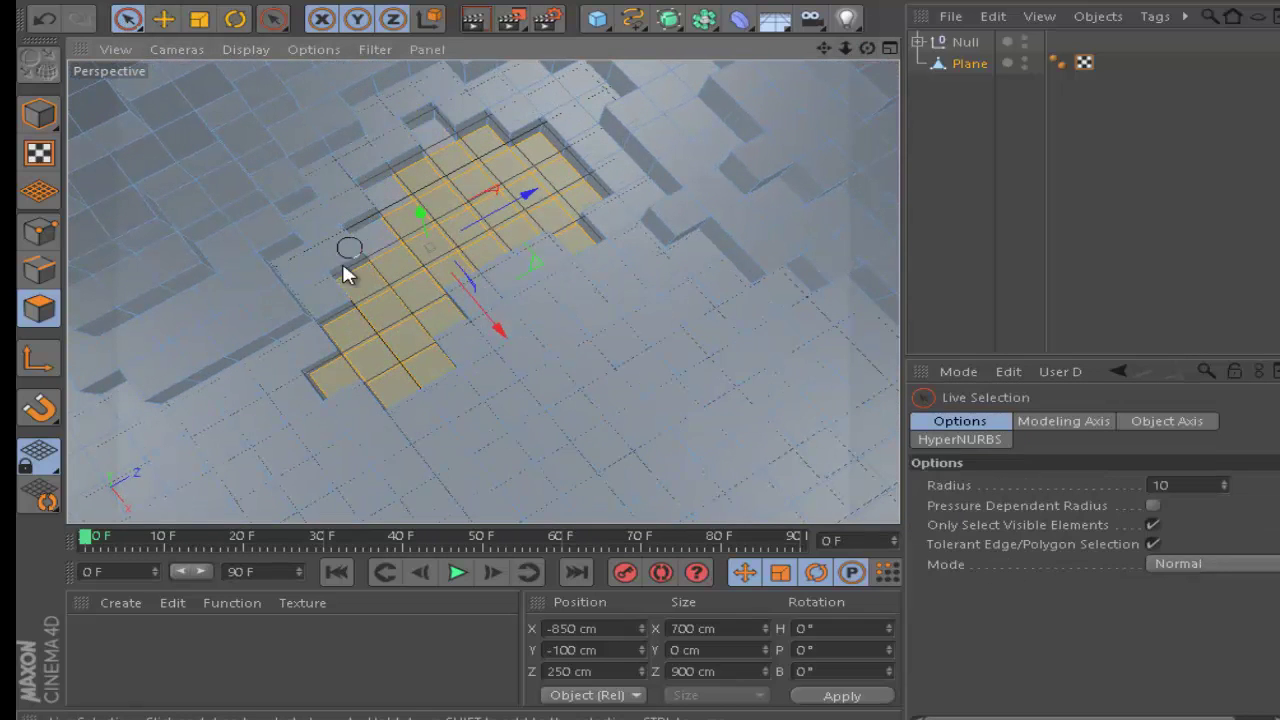
{"action": "left_click_drag", "start_coordinate": [432, 377], "coordinate": [468, 300], "text": "ctrl"}
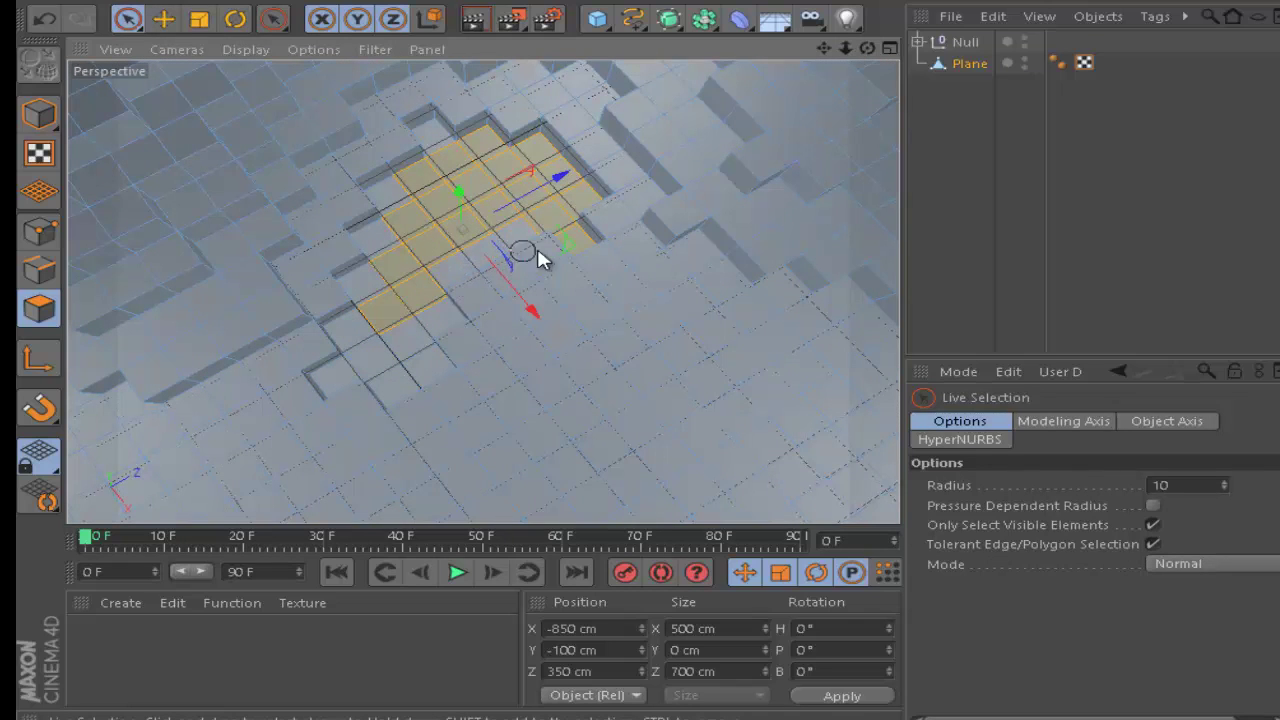
{"action": "right_click", "coordinate": [505, 158]}
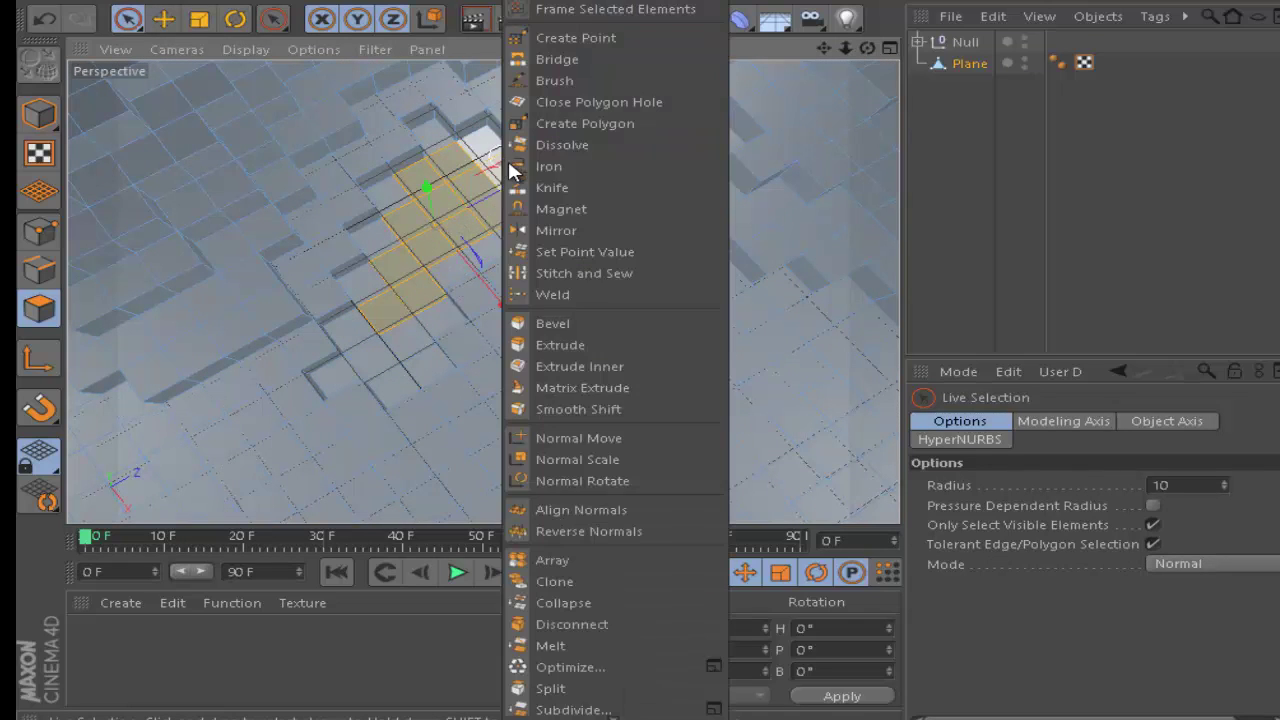
{"action": "left_click", "coordinate": [590, 407]}
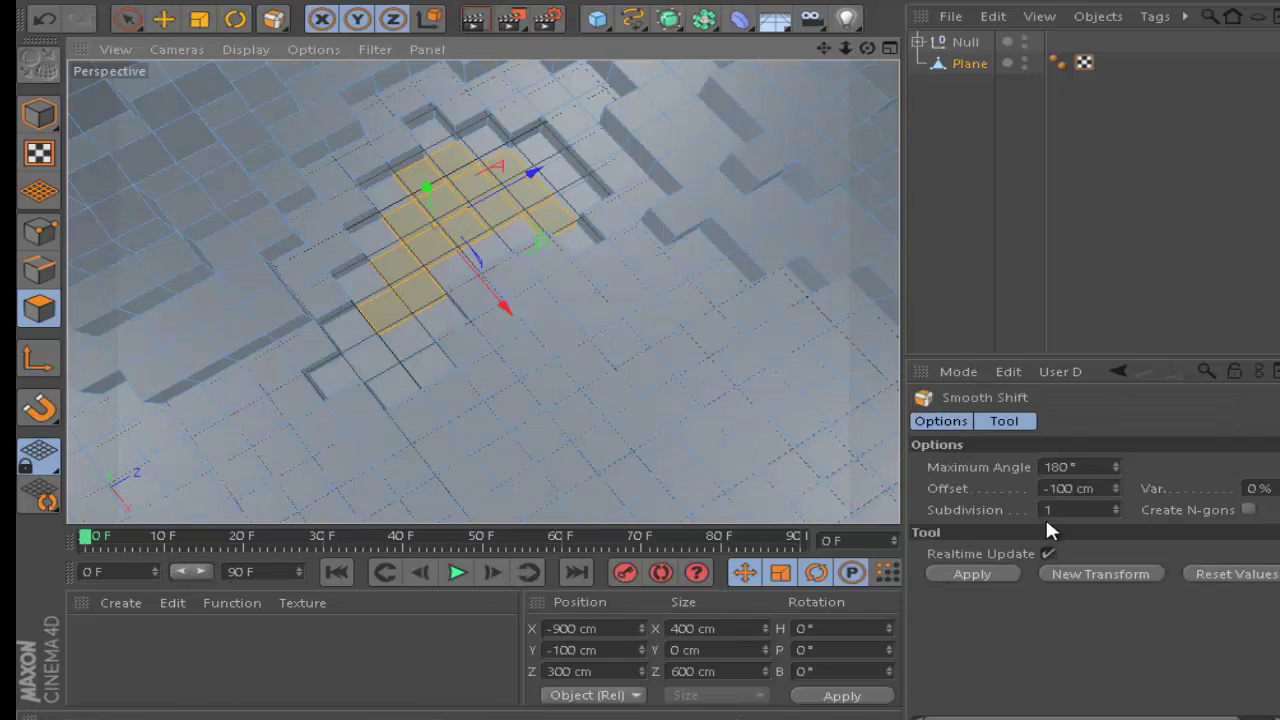
{"action": "left_click", "coordinate": [940, 568]}
Step: Deselect the plane, collapse the Null group, and bring up the primitive objects list
{"action": "left_click", "coordinate": [940, 213]}
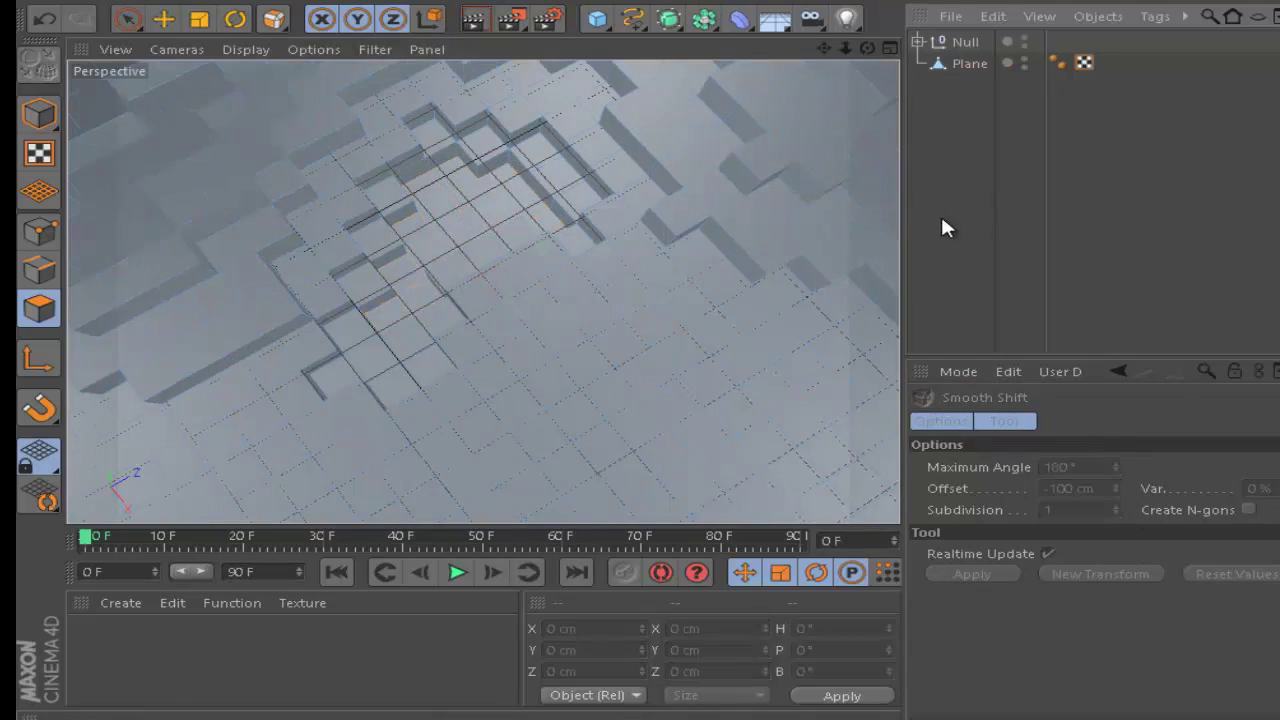
{"action": "left_click_drag", "start_coordinate": [867, 48], "coordinate": [670, 350]}
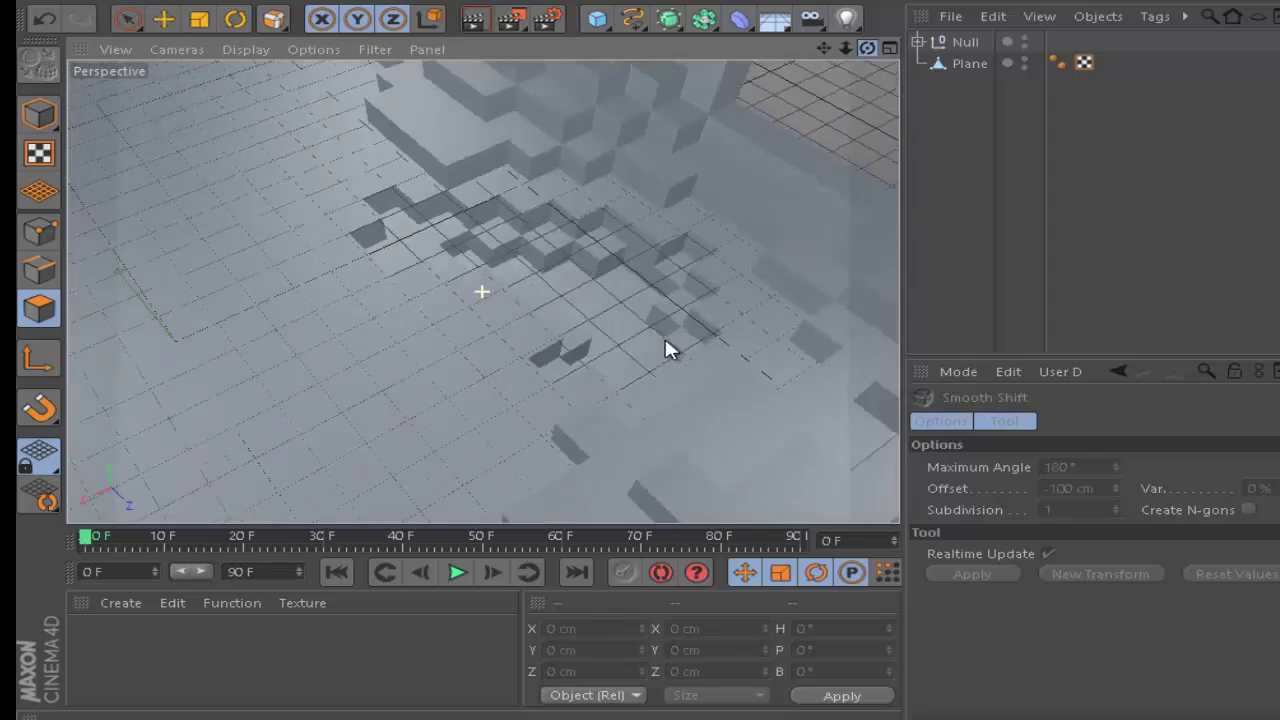
{"action": "left_click", "coordinate": [918, 41]}
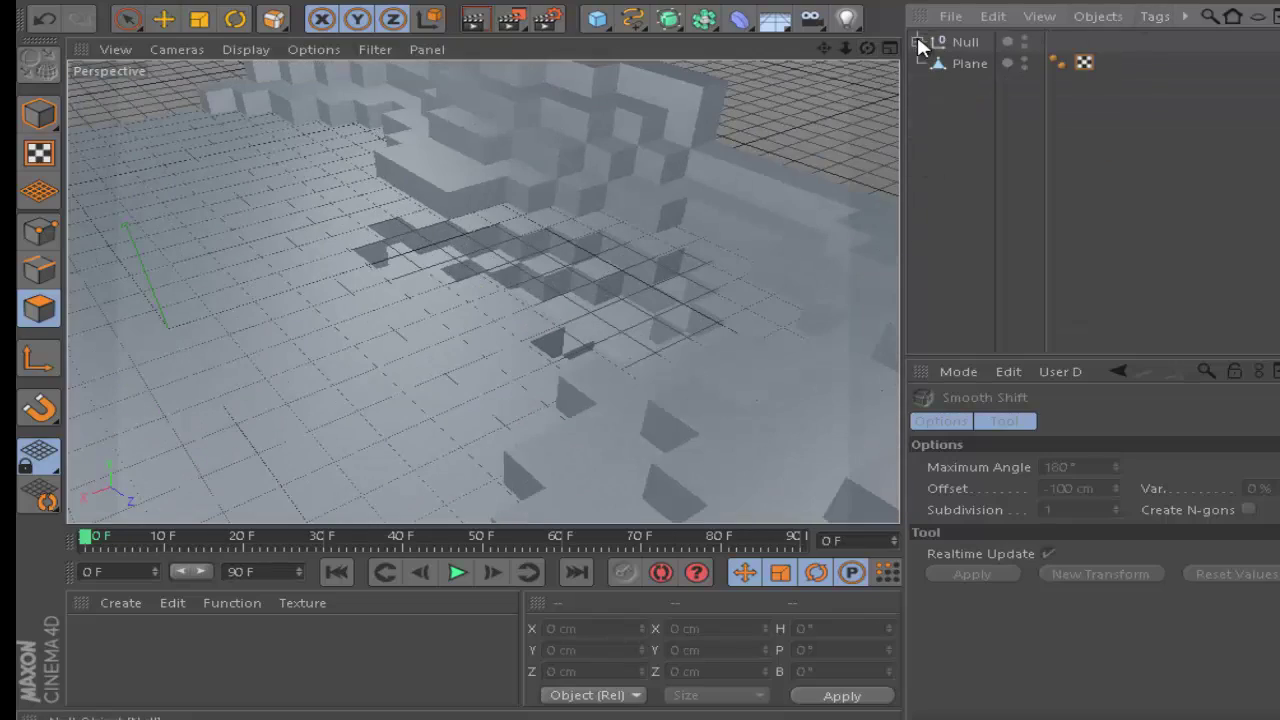
{"action": "left_click_drag", "start_coordinate": [867, 48], "coordinate": [675, 352]}
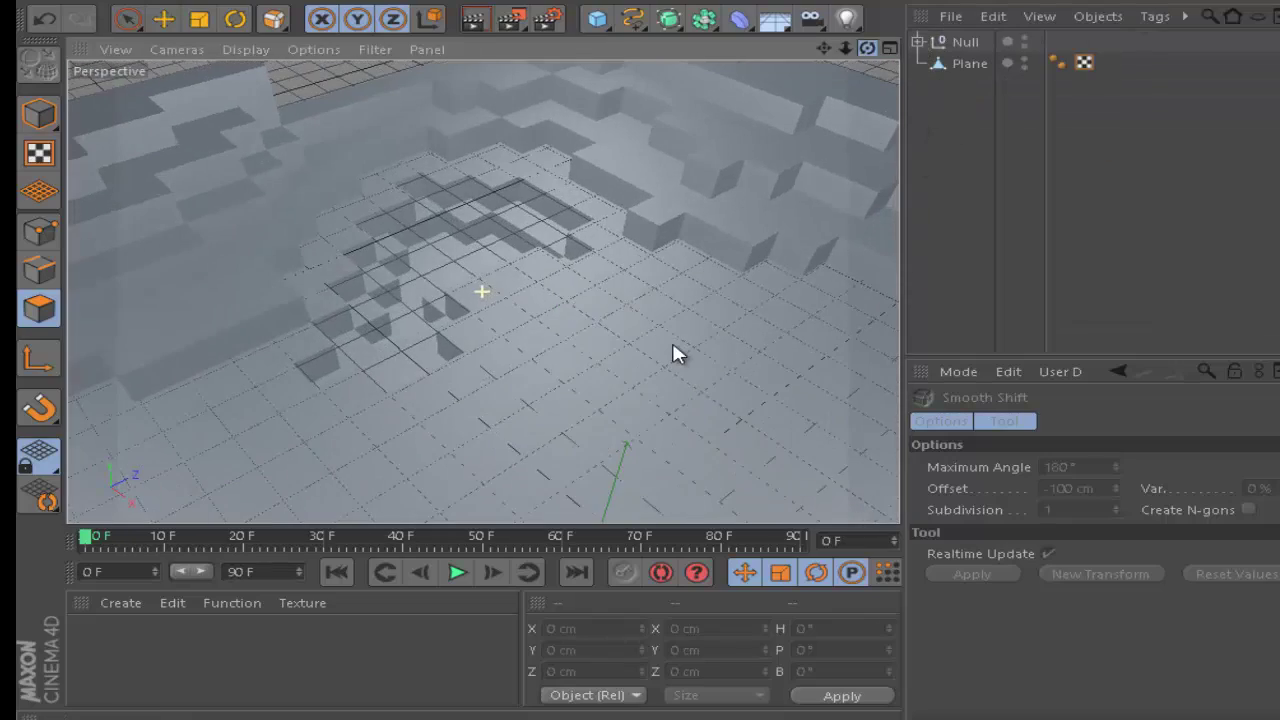
{"action": "left_click_drag", "start_coordinate": [595, 16], "coordinate": [777, 96]}
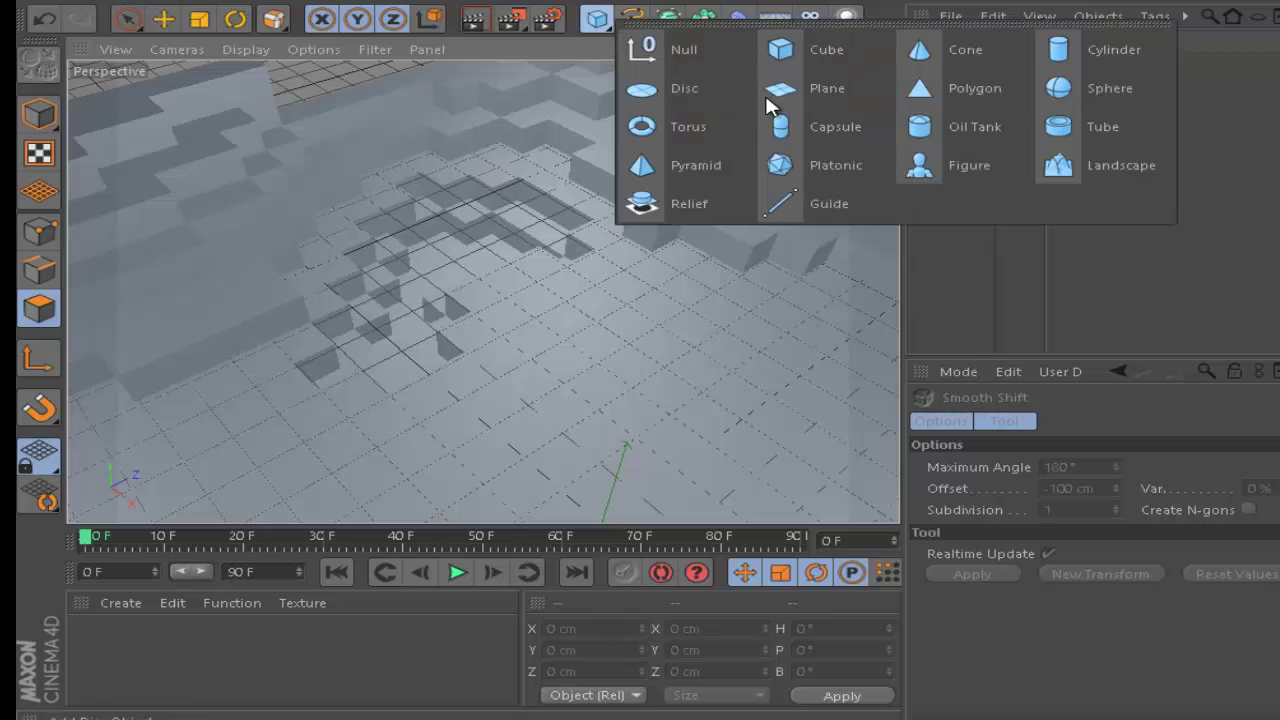
Step: Place Plane.1 over the pool, stretched to about 834 × 1018 cm, 10.907 cm below the floor
{"action": "key", "text": "e"}
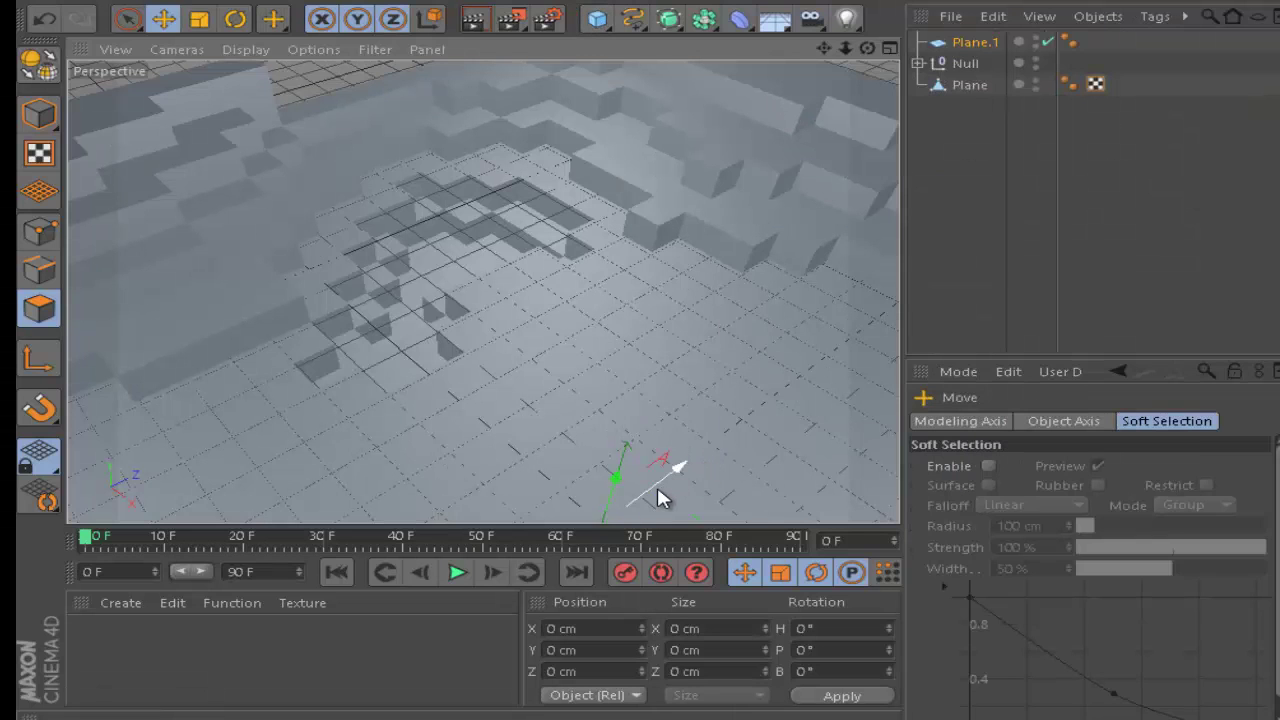
{"action": "left_click_drag", "start_coordinate": [672, 483], "coordinate": [746, 409]}
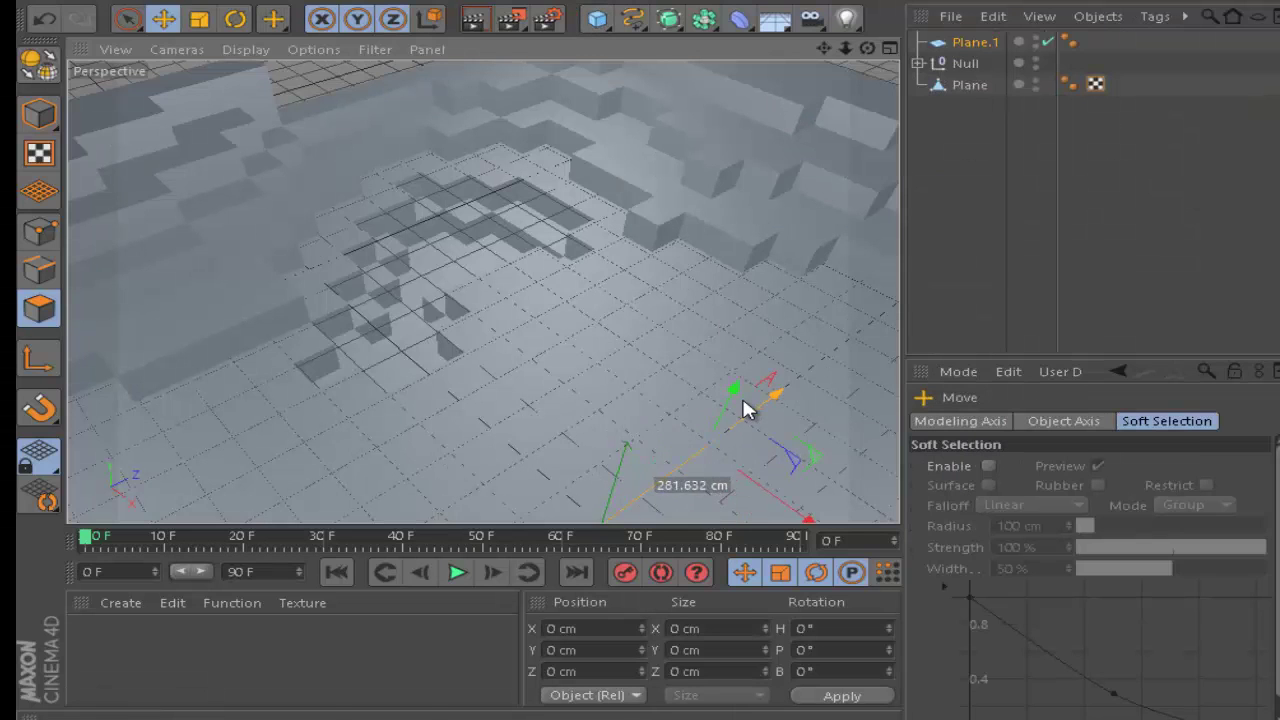
{"action": "left_click", "coordinate": [40, 113]}
{"action": "left_click_drag", "start_coordinate": [766, 489], "coordinate": [476, 285]}
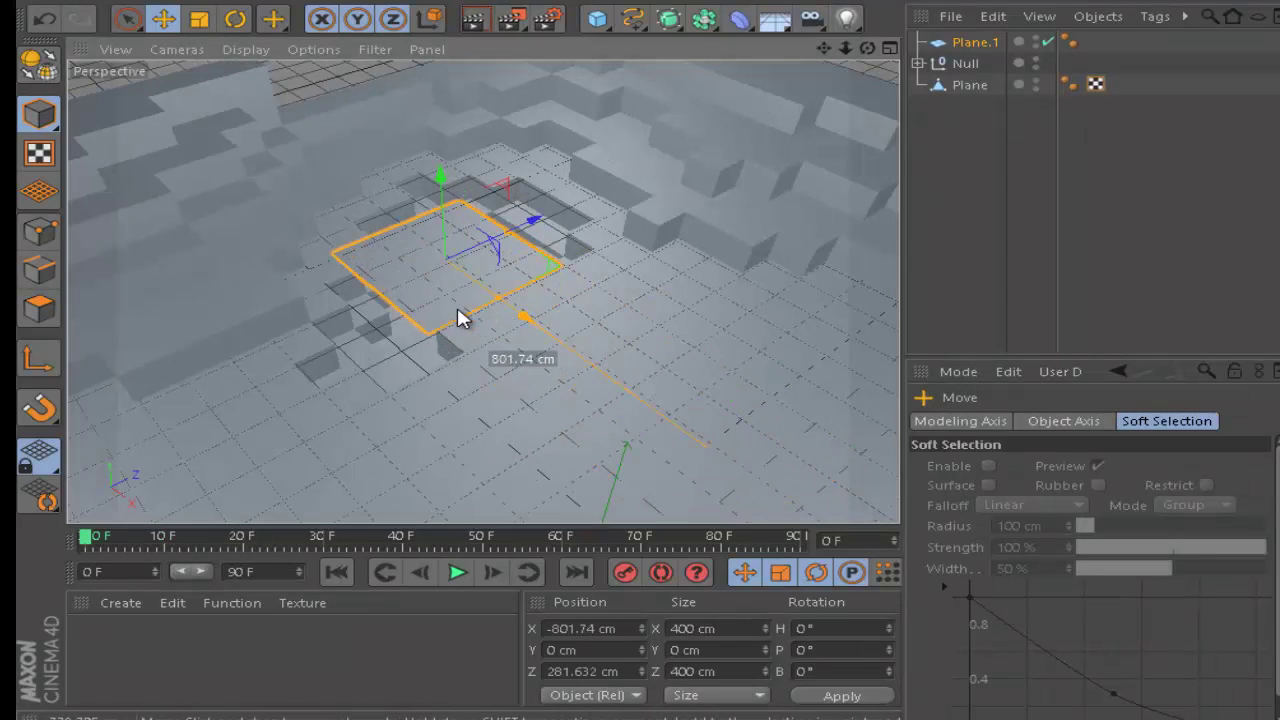
{"action": "mouse_move", "coordinate": [514, 234]}
{"action": "left_mouse_down"}
{"action": "mouse_move", "coordinate": [580, 191]}
{"action": "mouse_move", "coordinate": [540, 222]}
{"action": "mouse_move", "coordinate": [526, 308]}
{"action": "left_mouse_up"}
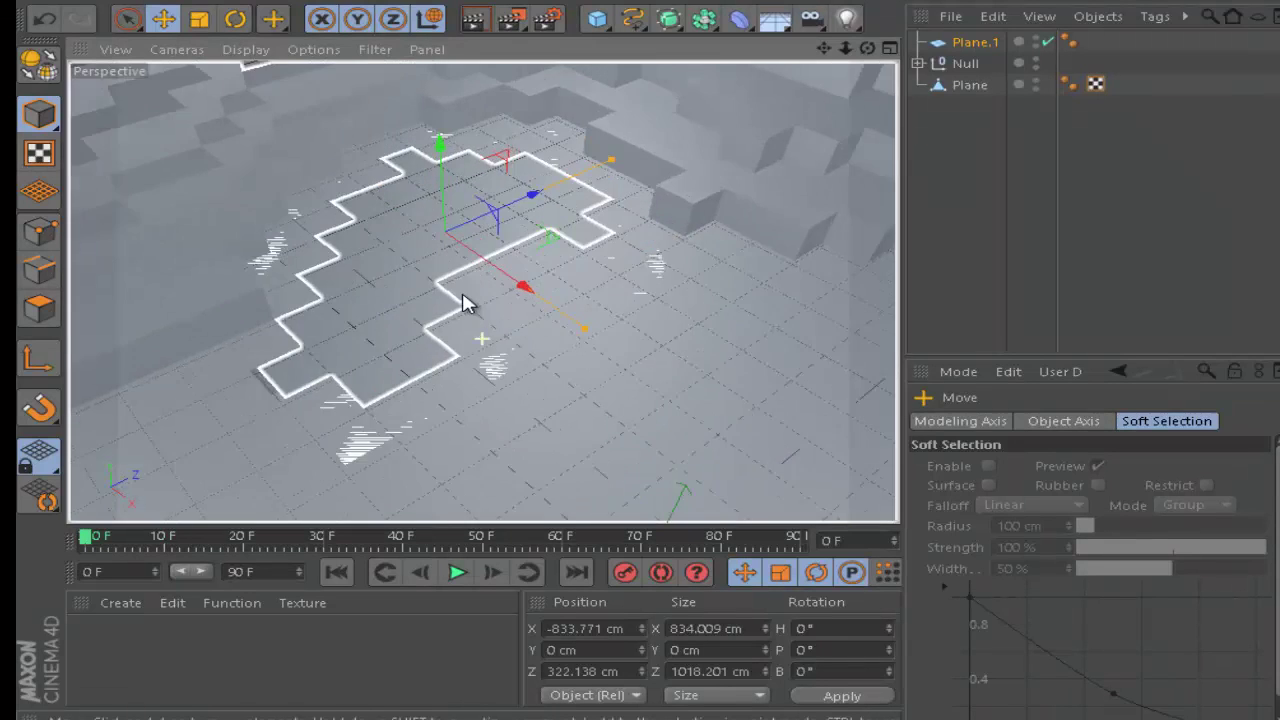
{"action": "mouse_move", "coordinate": [557, 340]}
{"action": "left_mouse_down"}
{"action": "mouse_move", "coordinate": [444, 172]}
{"action": "mouse_move", "coordinate": [431, 198]}
{"action": "mouse_move", "coordinate": [450, 178]}
{"action": "left_mouse_up"}
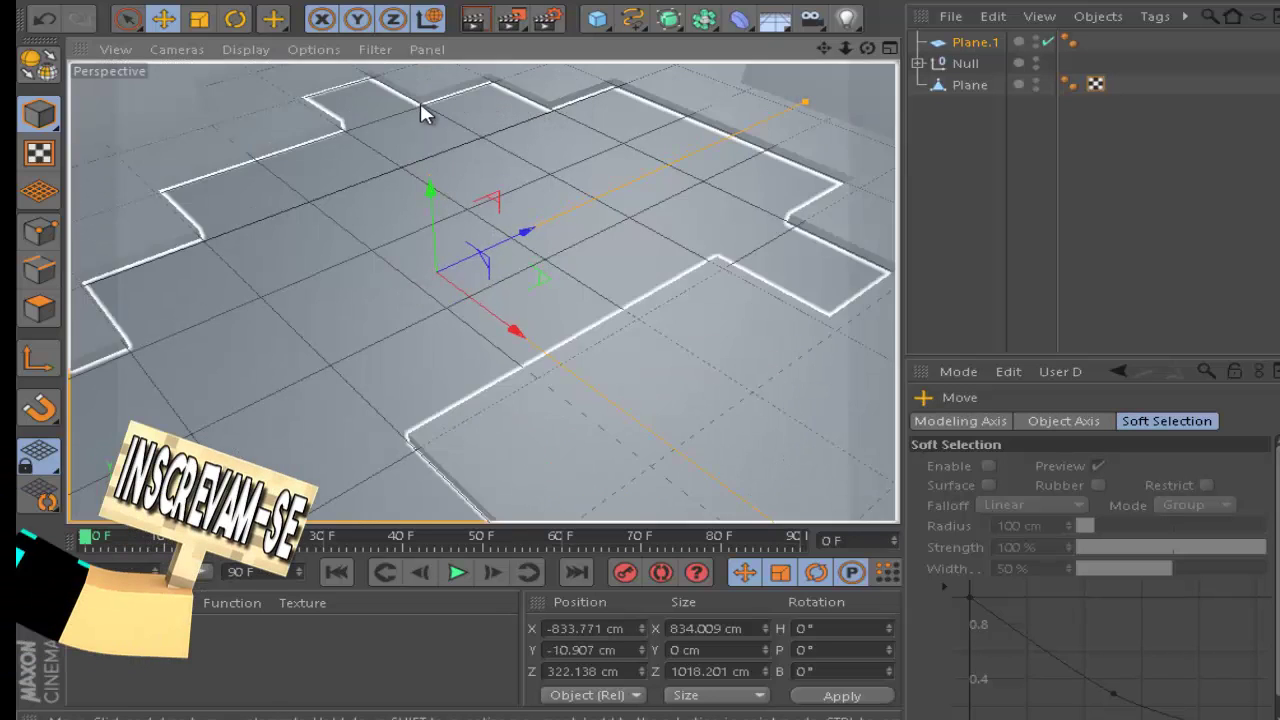
{"action": "mouse_move", "coordinate": [867, 48]}
{"action": "left_mouse_down"}
{"action": "mouse_move", "coordinate": [671, 350]}
{"action": "mouse_move", "coordinate": [968, 171]}
{"action": "left_mouse_up"}
Step: Rename the plane to 'agua' and move it below the Null in the scene list
{"action": "left_click", "coordinate": [968, 171]}
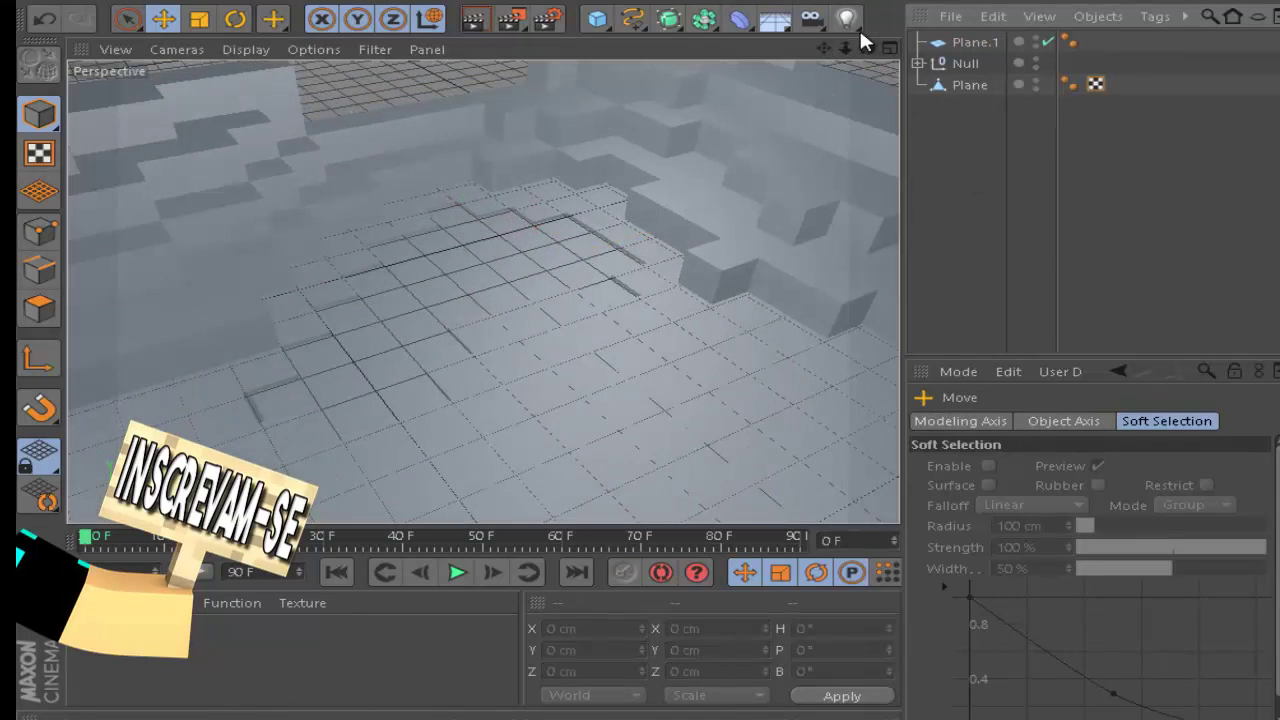
{"action": "double_click", "coordinate": [972, 42]}
{"action": "type", "text": "agua"}
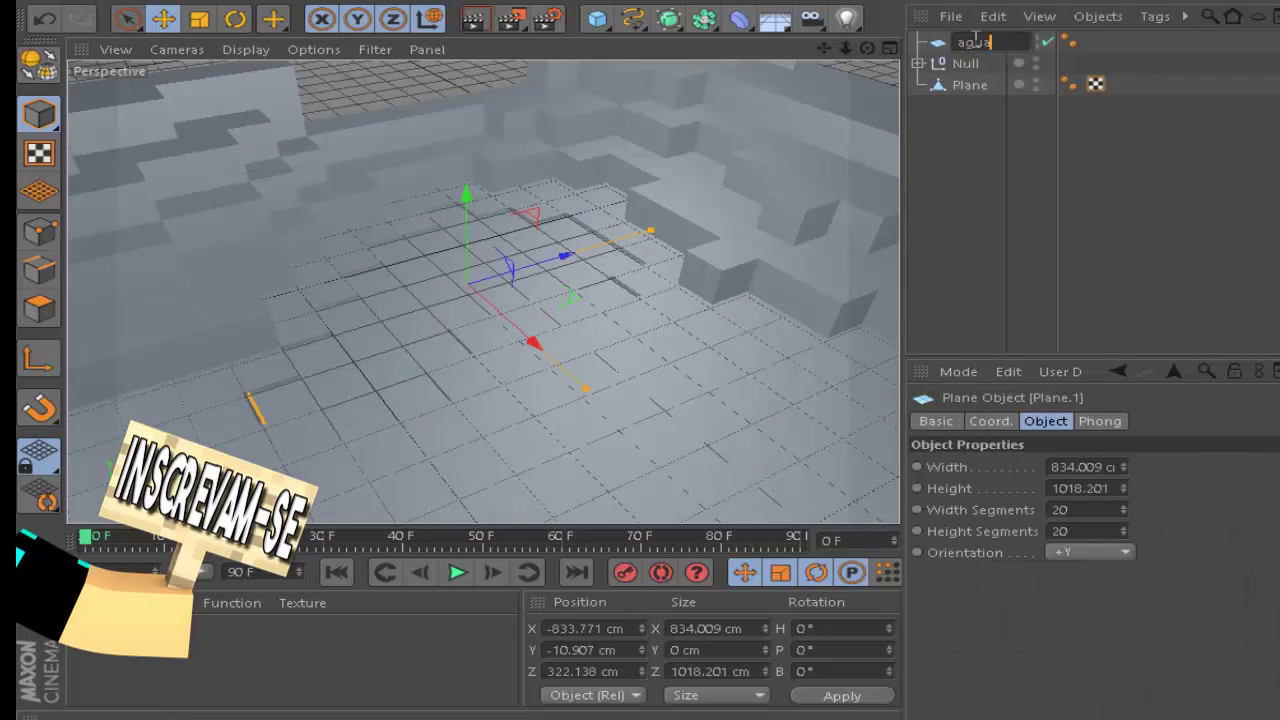
{"action": "key", "text": "Return"}
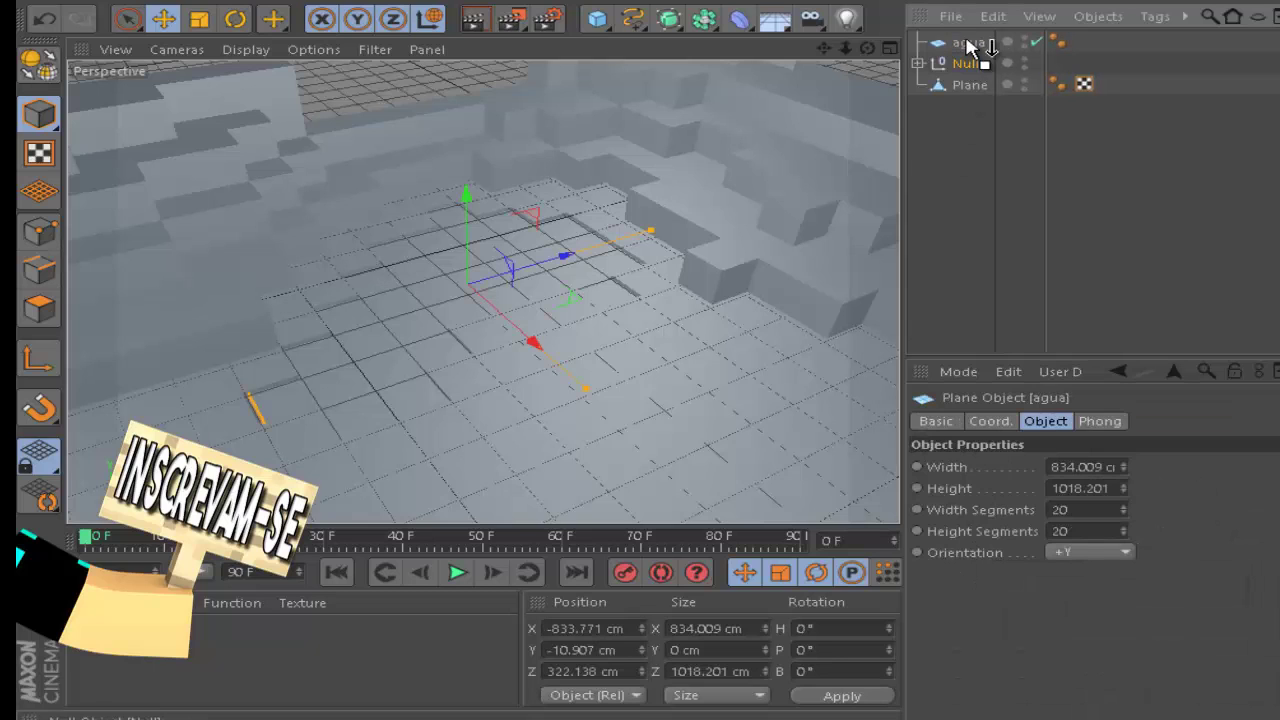
{"action": "left_click_drag", "start_coordinate": [970, 45], "coordinate": [970, 68]}
Step: Check the Null's lights, review the pool view, then start File > Merge
{"action": "left_click", "coordinate": [968, 40]}
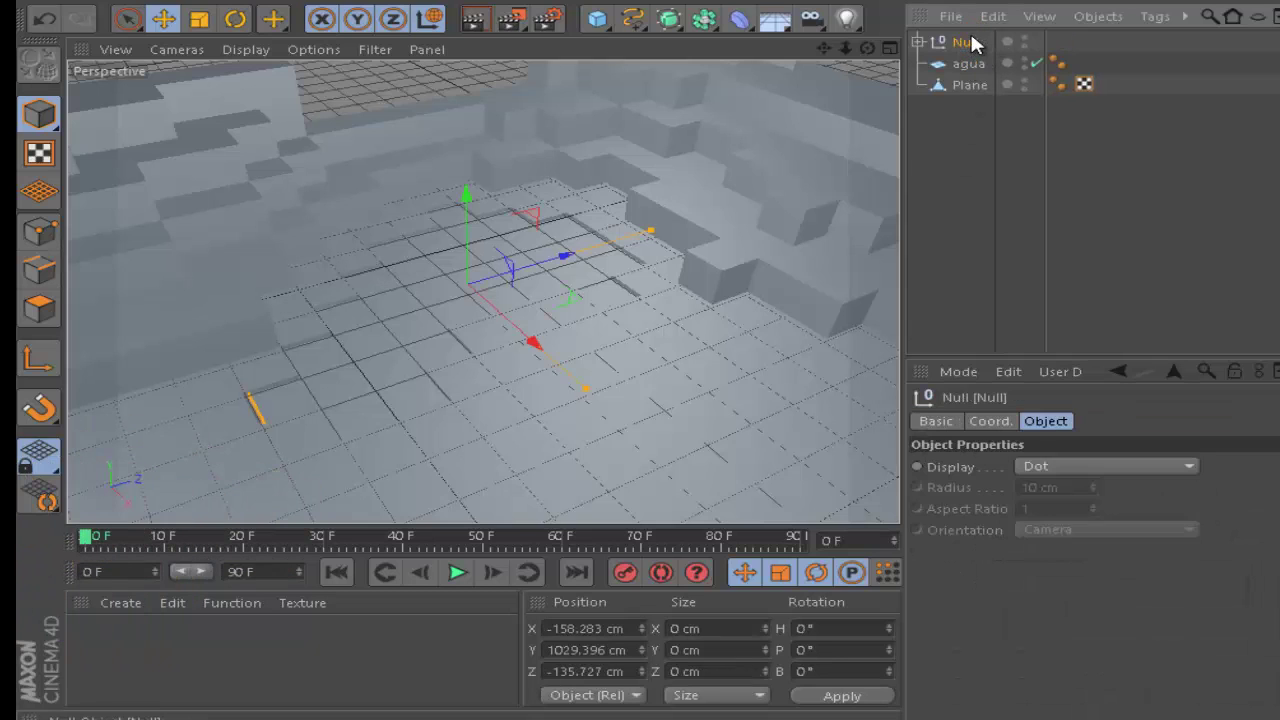
{"action": "left_click", "coordinate": [917, 38]}
{"action": "left_click", "coordinate": [918, 41]}
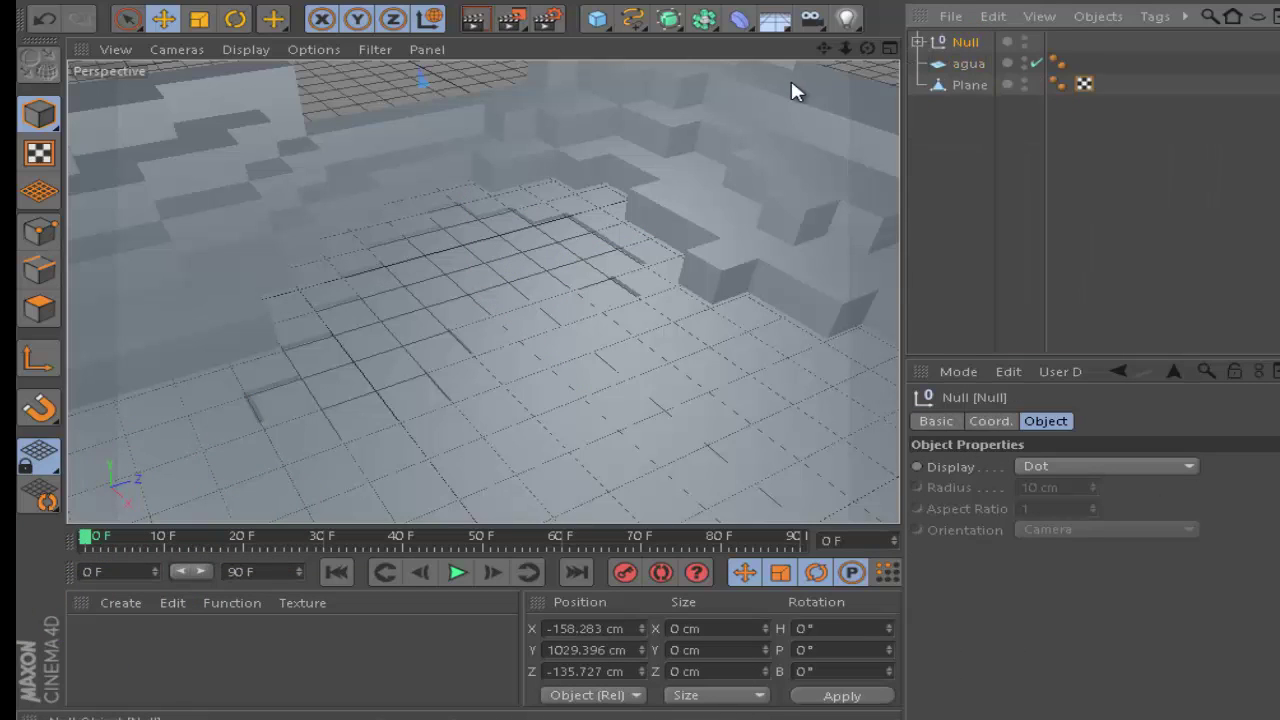
{"action": "scroll", "coordinate": [664, 330], "scroll_direction": "down", "scroll_amount": 10}
{"action": "scroll", "coordinate": [664, 330], "scroll_direction": "up", "scroll_amount": 2}
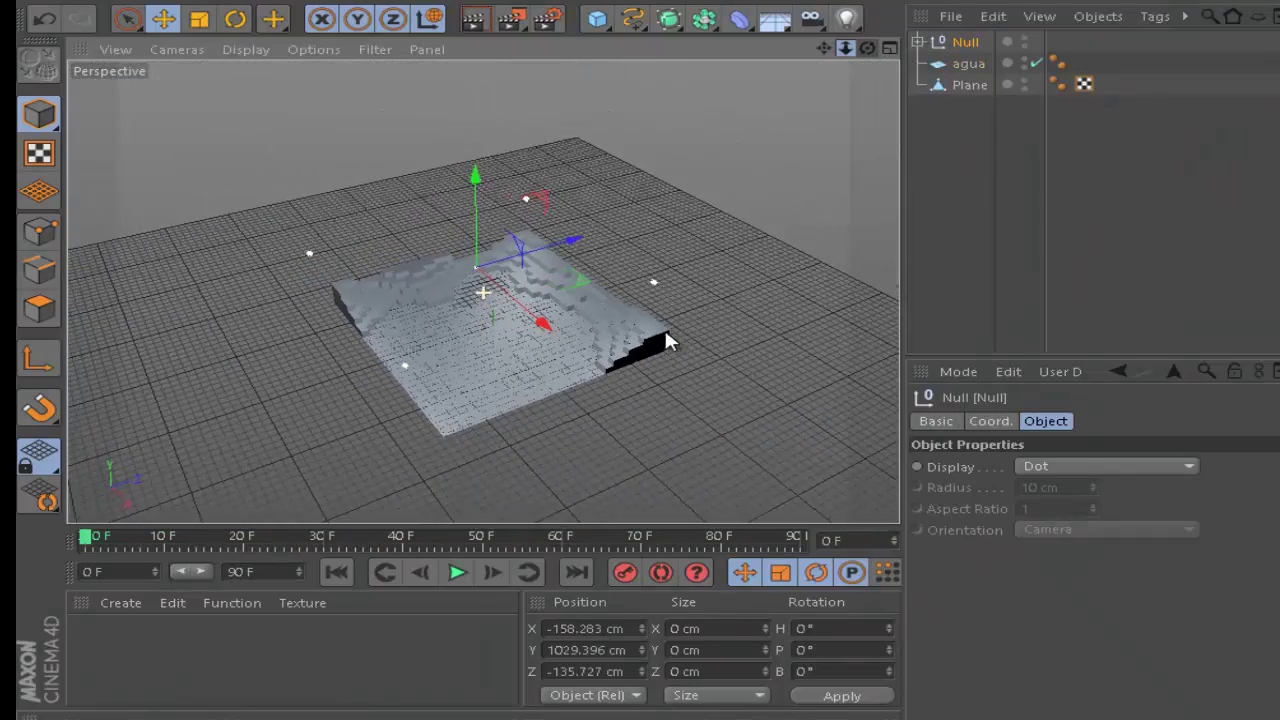
{"action": "scroll", "coordinate": [660, 328], "scroll_direction": "up", "scroll_amount": 5}
{"action": "scroll", "coordinate": [660, 328], "scroll_direction": "up", "scroll_amount": 3}
{"action": "left_click", "coordinate": [944, 243]}
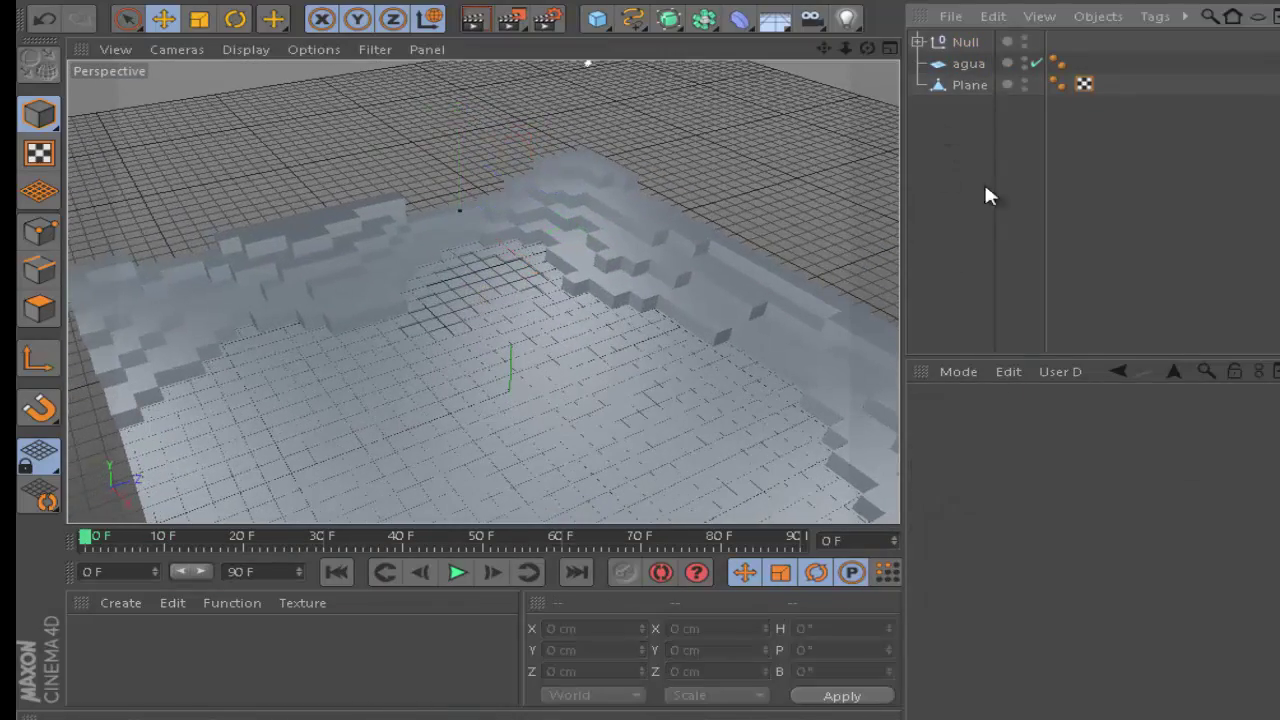
{"action": "mouse_move", "coordinate": [553, 377]}
{"action": "left_mouse_down", "text": "alt"}
{"action": "mouse_move", "coordinate": [580, 269]}
{"action": "mouse_move", "coordinate": [200, 263]}
{"action": "left_mouse_up", "text": "alt"}
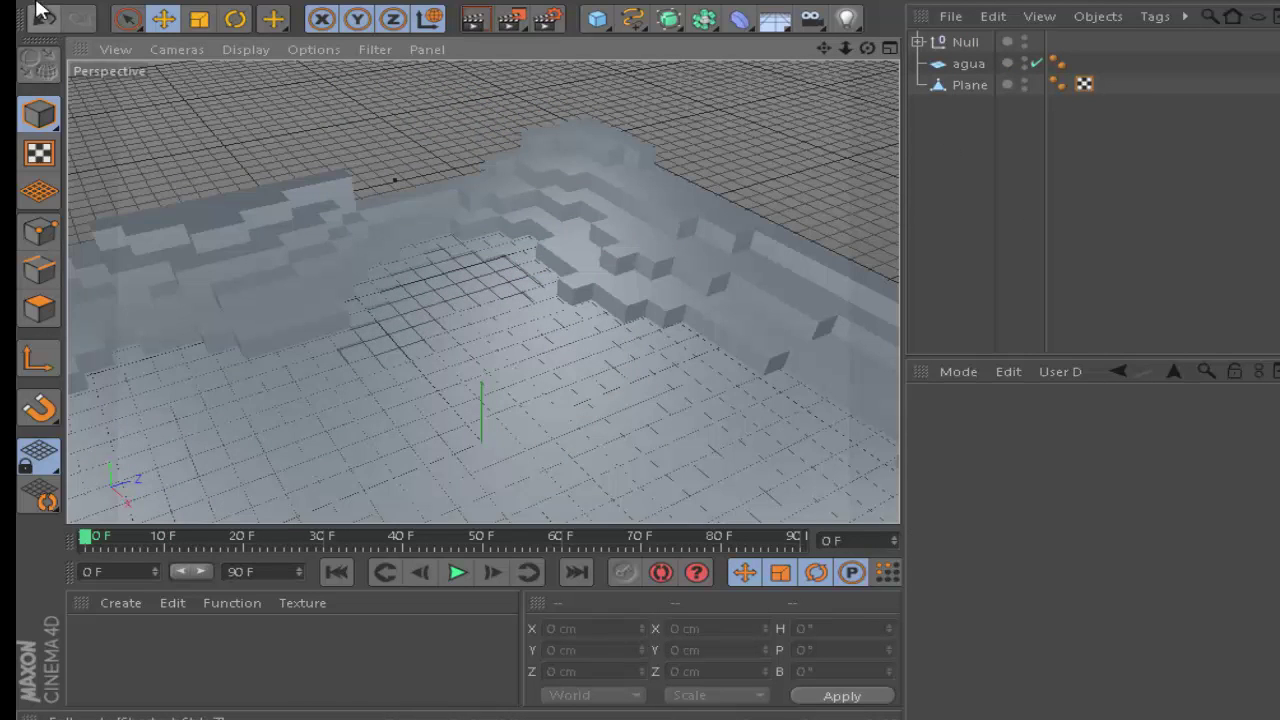
{"action": "left_click", "coordinate": [50, 5]}
{"action": "left_click", "coordinate": [140, 66]}
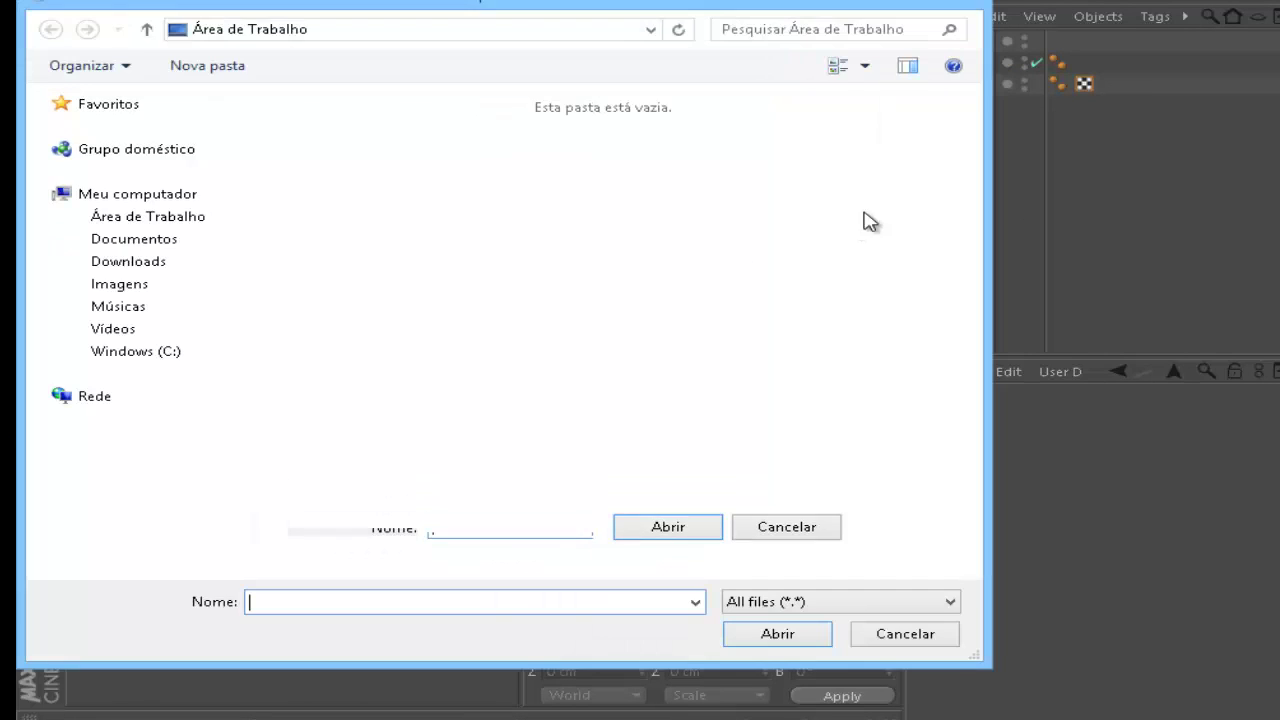
Step: Merge the Super Pack Minecraft Cinema 4D.lib4d library from Documentos > cinema 4d ferramentas
{"action": "left_click_drag", "start_coordinate": [969, 171], "coordinate": [945, 408]}
{"action": "left_click", "coordinate": [150, 238]}
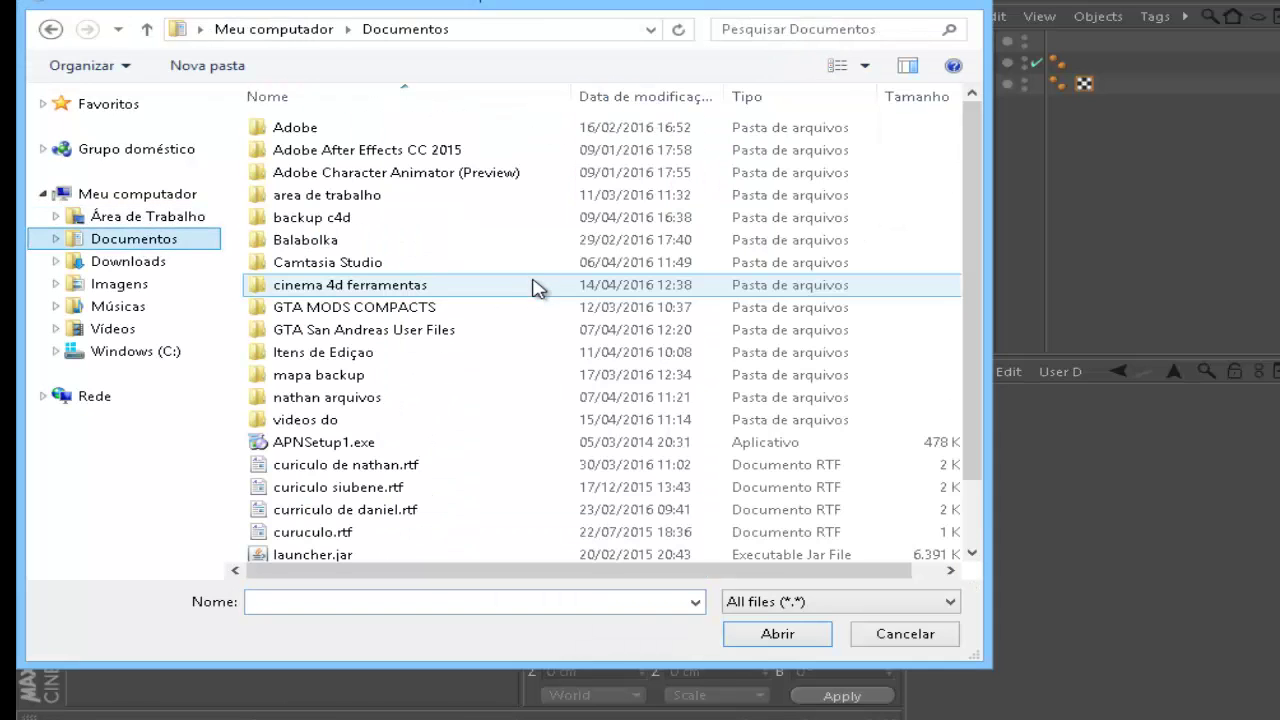
{"action": "double_click", "coordinate": [515, 290]}
{"action": "scroll", "coordinate": [510, 320], "scroll_direction": "down", "scroll_amount": 6}
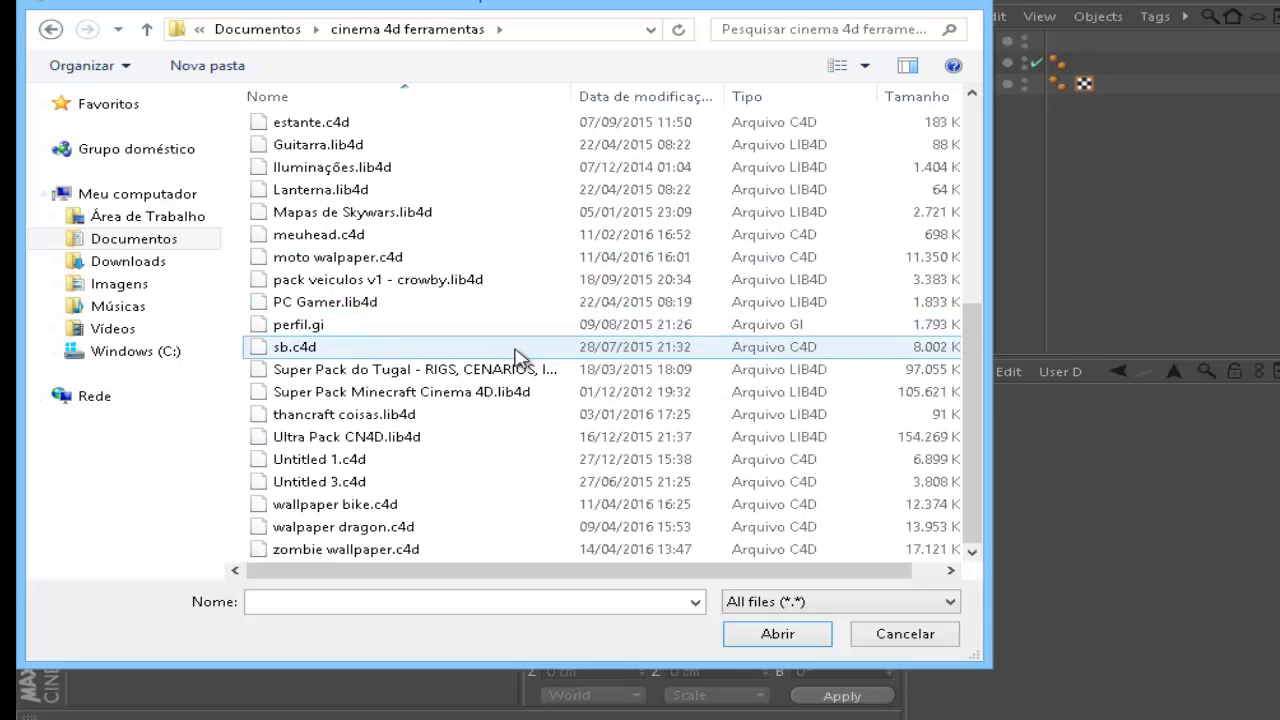
{"action": "left_click", "coordinate": [503, 392]}
{"action": "left_click", "coordinate": [778, 634]}
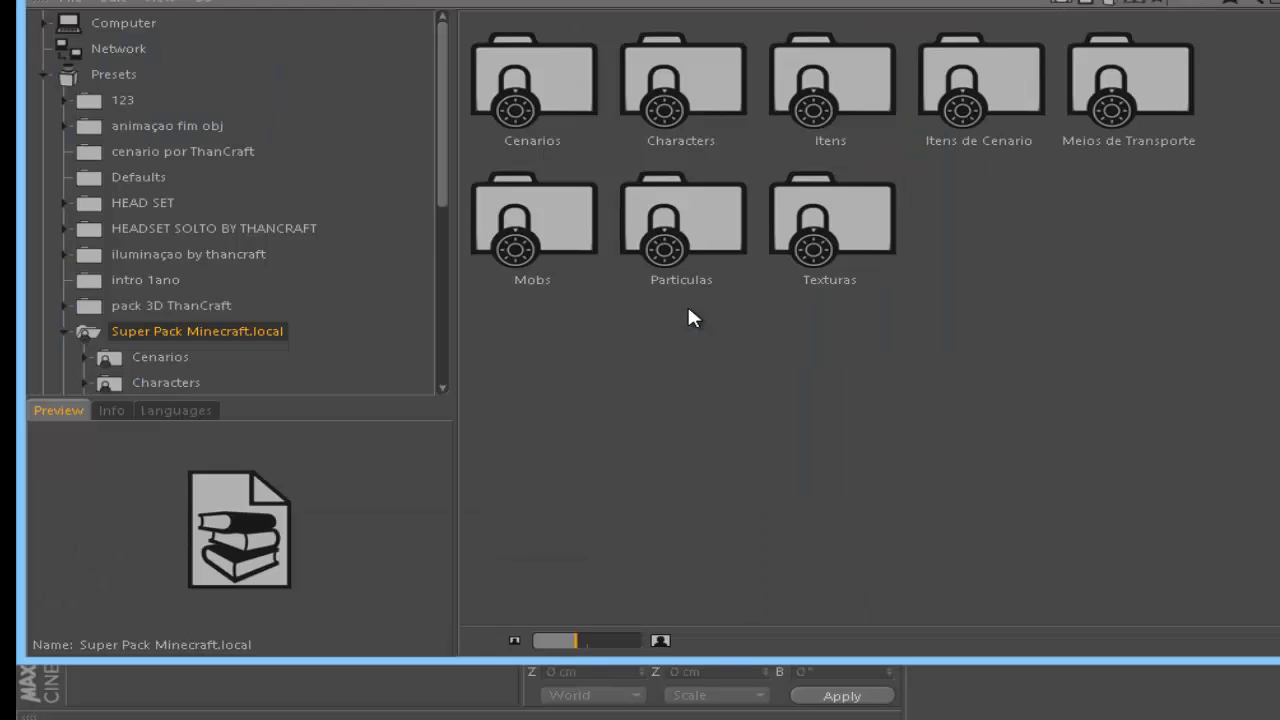
Step: Open the Texturas folder and browse its block materials, checking the Snow block options
{"action": "double_click", "coordinate": [862, 229]}
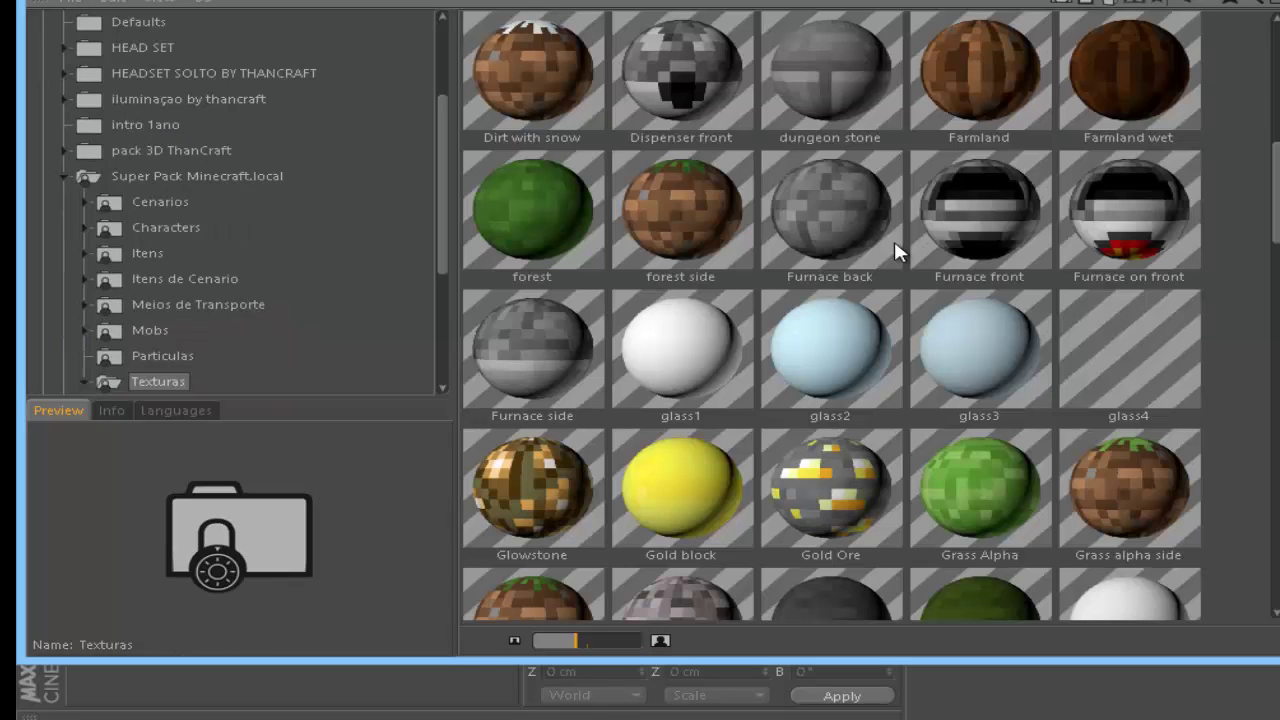
{"action": "scroll", "coordinate": [730, 200], "scroll_direction": "down", "scroll_amount": 5}
{"action": "scroll", "coordinate": [729, 206], "scroll_direction": "up", "scroll_amount": 3}
{"action": "scroll", "coordinate": [780, 210], "scroll_direction": "up", "scroll_amount": 1}
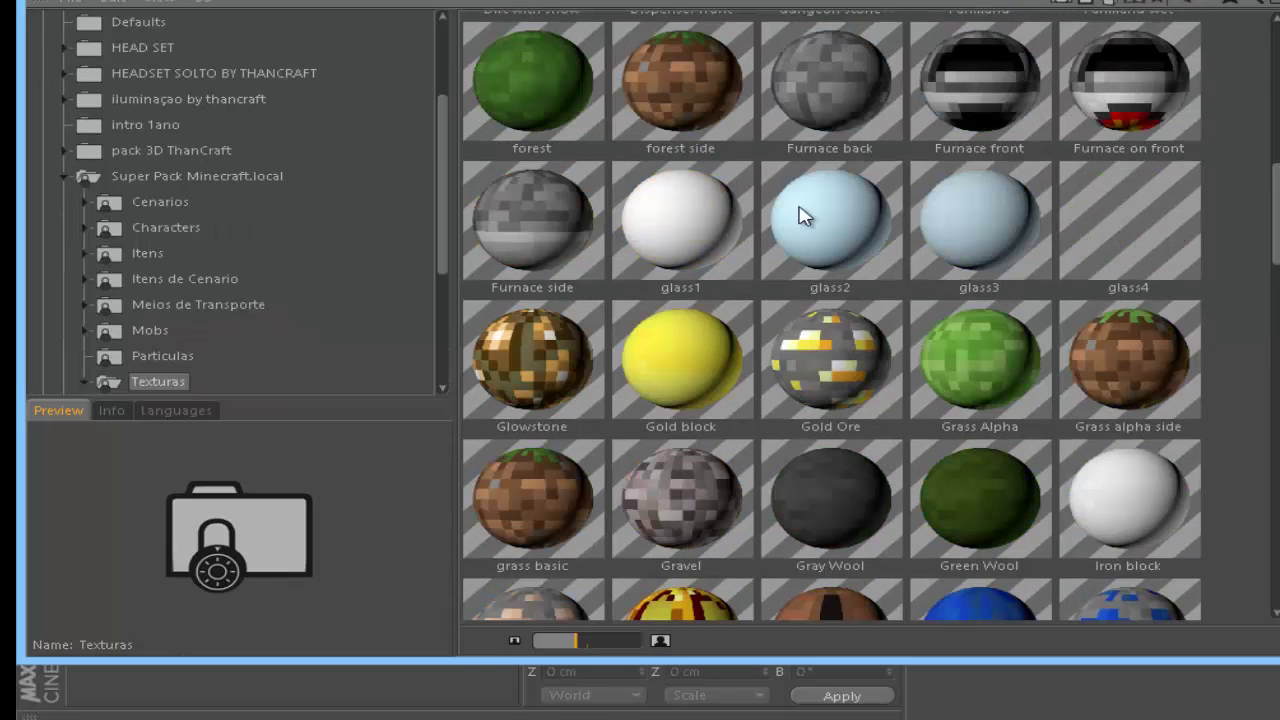
{"action": "scroll", "coordinate": [860, 230], "scroll_direction": "down", "scroll_amount": 2}
{"action": "scroll", "coordinate": [926, 256], "scroll_direction": "down", "scroll_amount": 2}
{"action": "scroll", "coordinate": [926, 258], "scroll_direction": "down", "scroll_amount": 1}
{"action": "scroll", "coordinate": [940, 285], "scroll_direction": "down", "scroll_amount": 2}
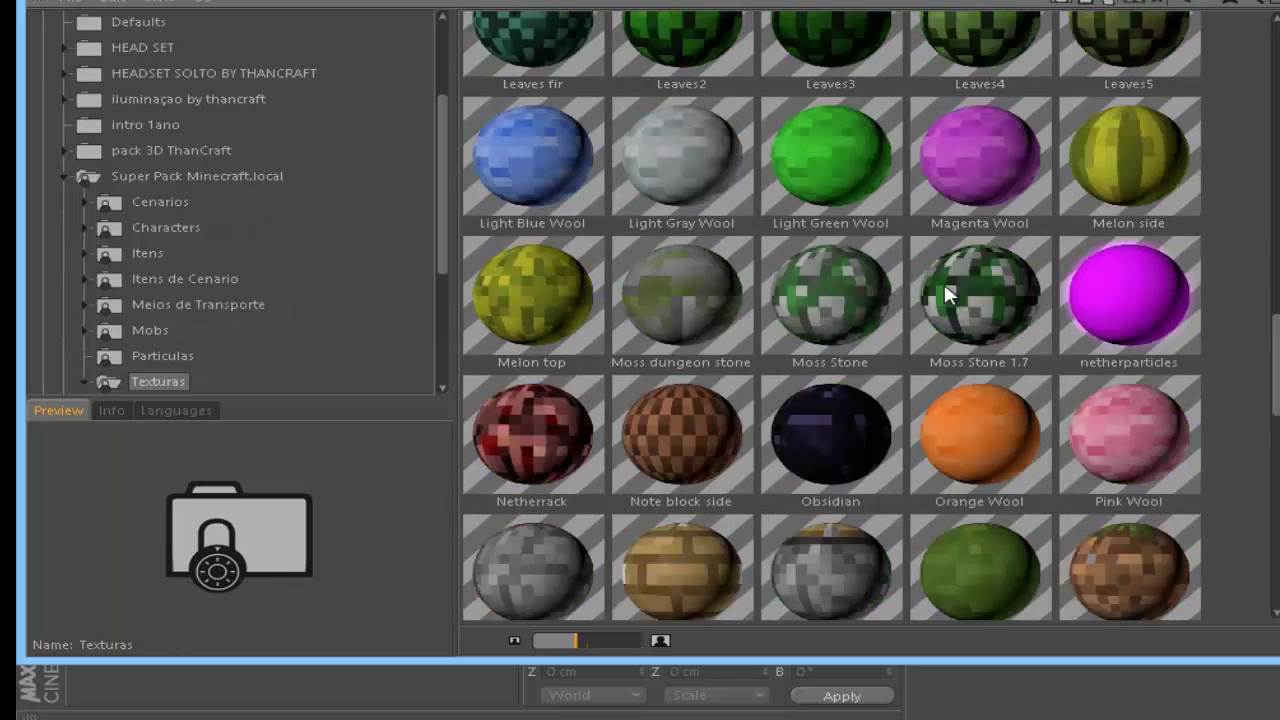
{"action": "scroll", "coordinate": [952, 305], "scroll_direction": "down", "scroll_amount": 1}
{"action": "scroll", "coordinate": [957, 300], "scroll_direction": "down", "scroll_amount": 1}
{"action": "scroll", "coordinate": [992, 277], "scroll_direction": "down", "scroll_amount": 2}
{"action": "scroll", "coordinate": [980, 400], "scroll_direction": "down", "scroll_amount": 1}
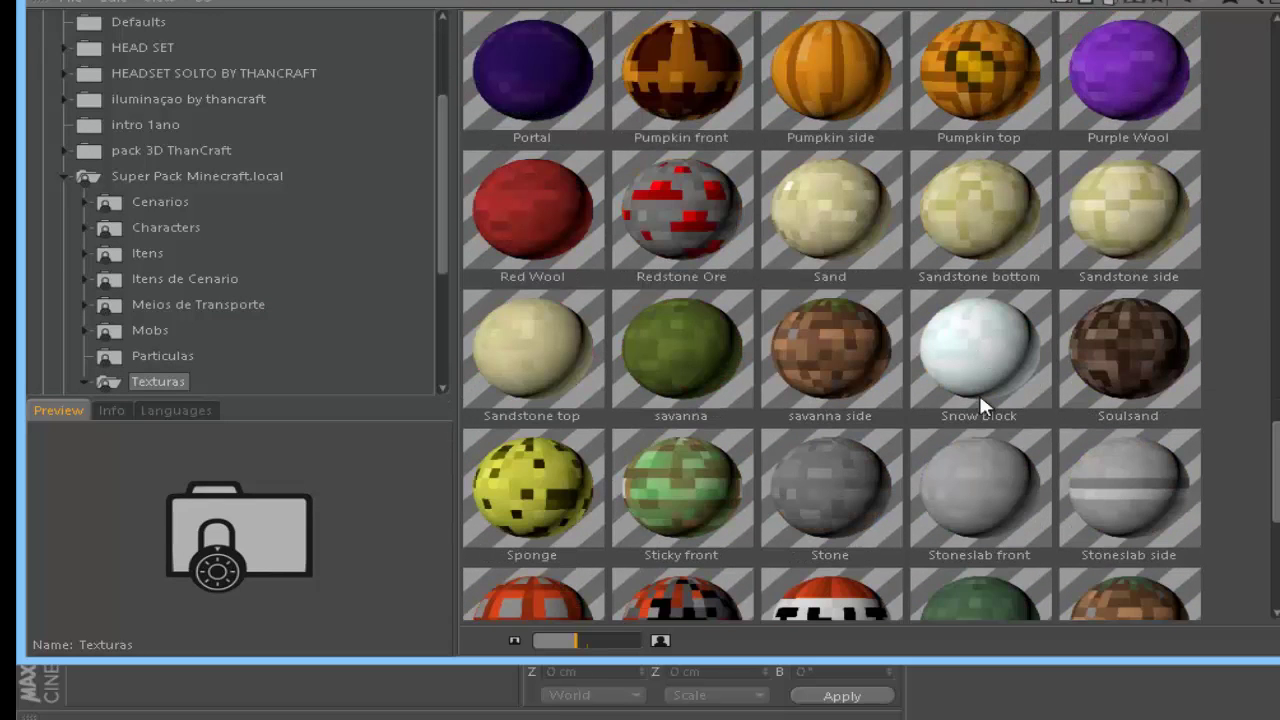
{"action": "right_click", "coordinate": [990, 343]}
{"action": "left_click", "coordinate": [1060, 375]}
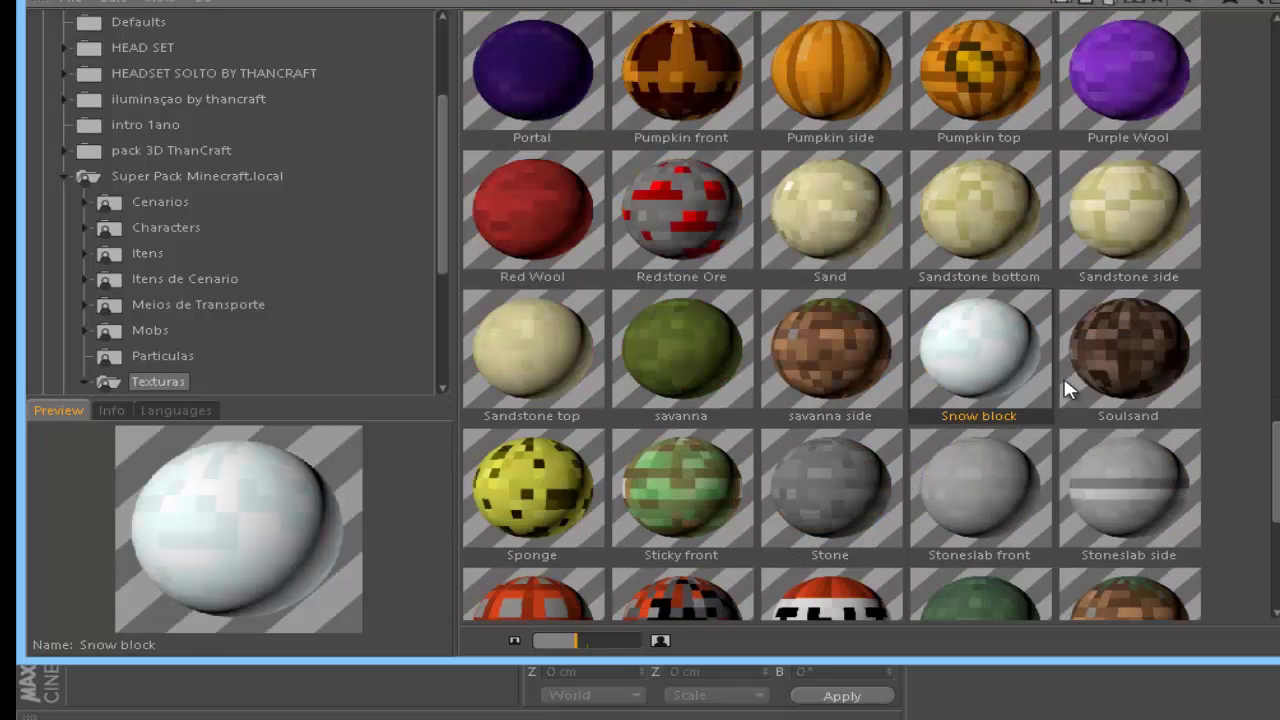
Step: Find the Dirt with snow material in Texturas and bring up its options
{"action": "scroll", "coordinate": [1058, 370], "scroll_direction": "down", "scroll_amount": 1}
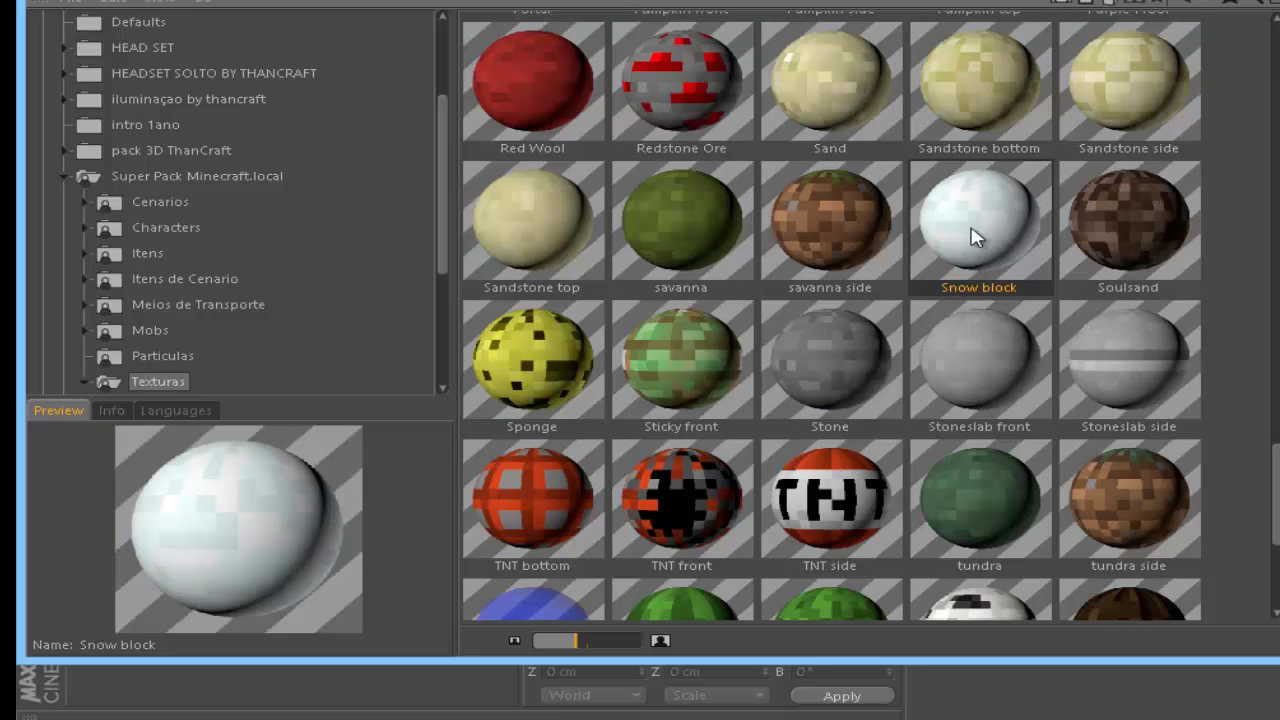
{"action": "scroll", "coordinate": [990, 248], "scroll_direction": "down", "scroll_amount": 1}
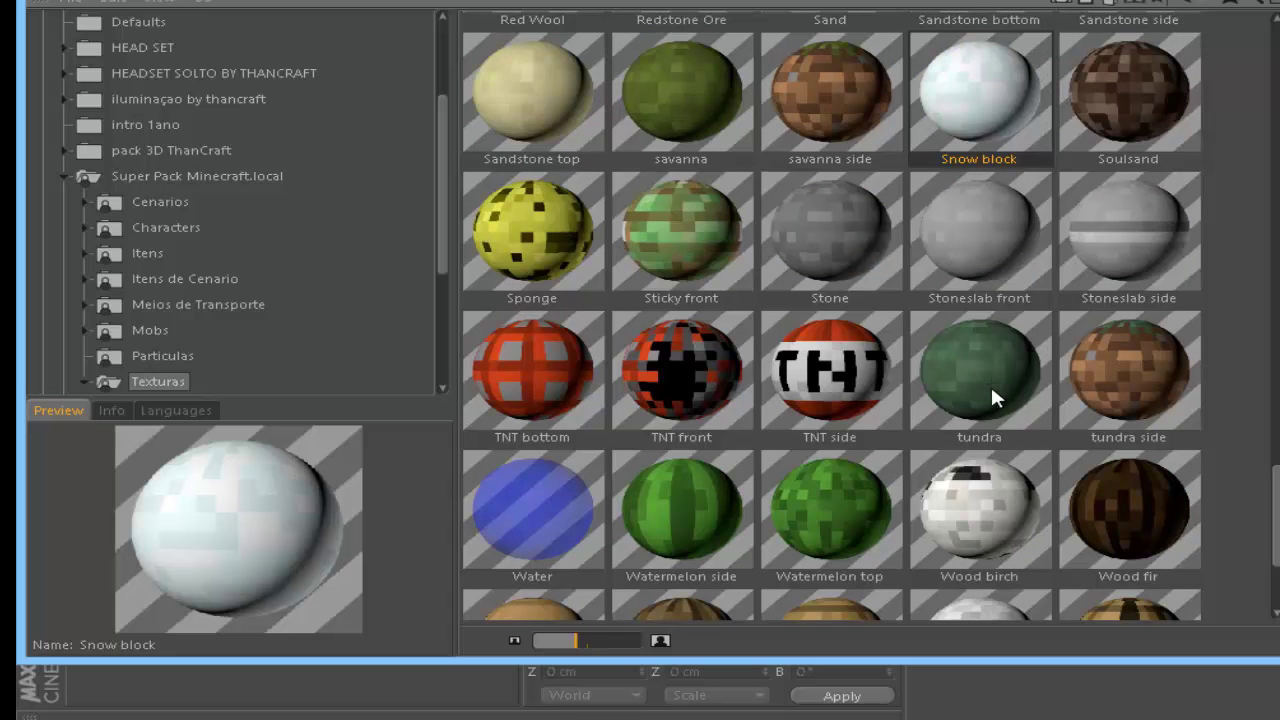
{"action": "scroll", "coordinate": [1000, 385], "scroll_direction": "down", "scroll_amount": 1}
{"action": "scroll", "coordinate": [830, 392], "scroll_direction": "down", "scroll_amount": 1}
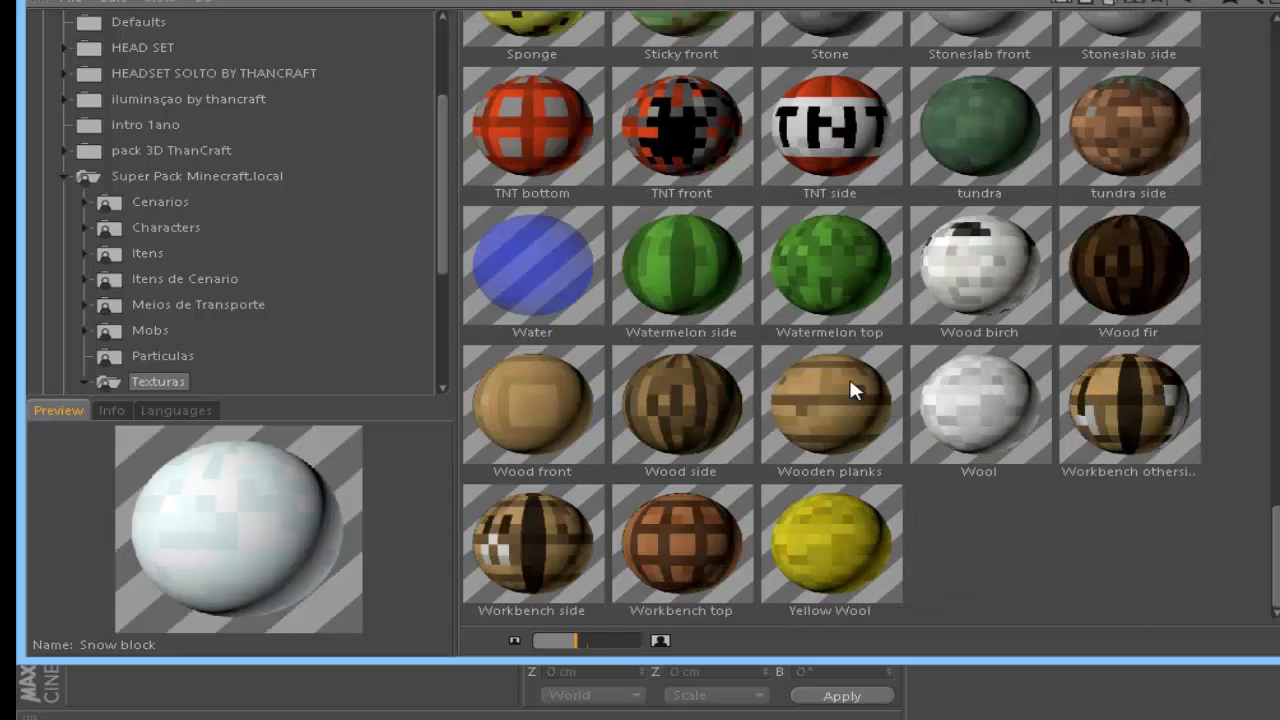
{"action": "scroll", "coordinate": [918, 295], "scroll_direction": "up", "scroll_amount": 1}
{"action": "scroll", "coordinate": [905, 286], "scroll_direction": "up", "scroll_amount": 1}
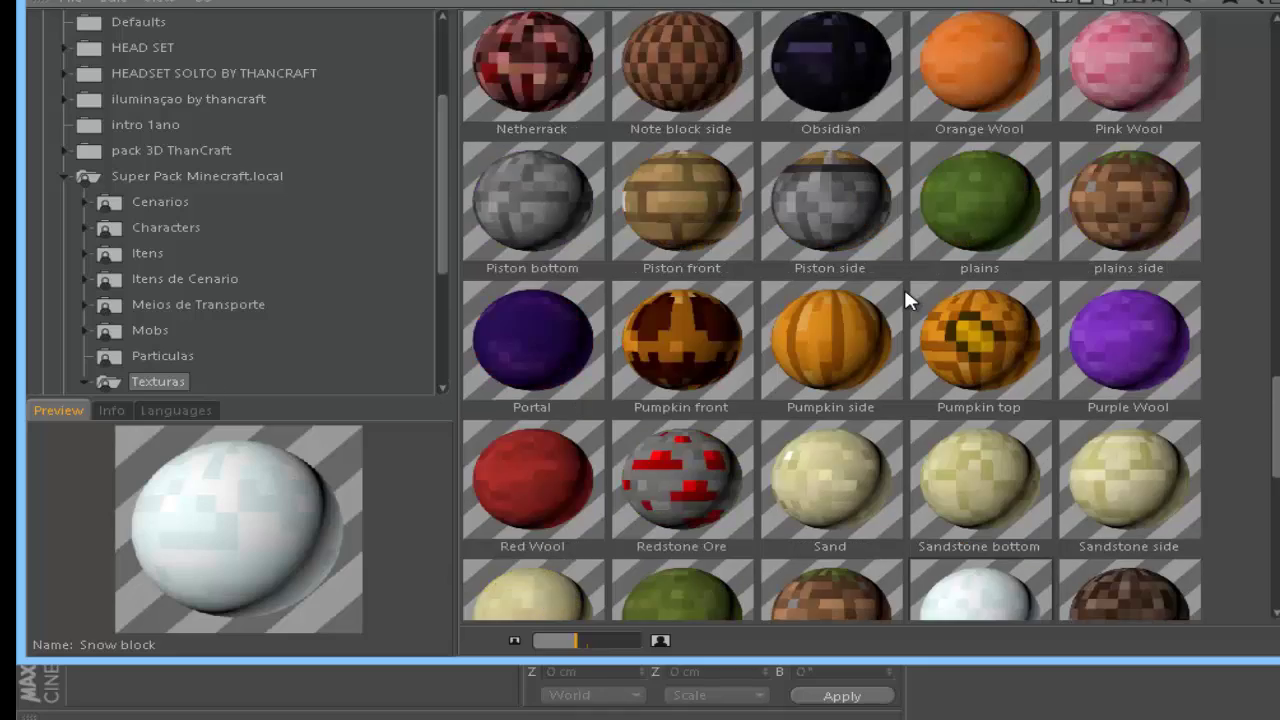
{"action": "scroll", "coordinate": [905, 286], "scroll_direction": "up", "scroll_amount": 1}
{"action": "scroll", "coordinate": [702, 317], "scroll_direction": "up", "scroll_amount": 2}
{"action": "scroll", "coordinate": [700, 325], "scroll_direction": "up", "scroll_amount": 3}
{"action": "scroll", "coordinate": [700, 325], "scroll_direction": "up", "scroll_amount": 2}
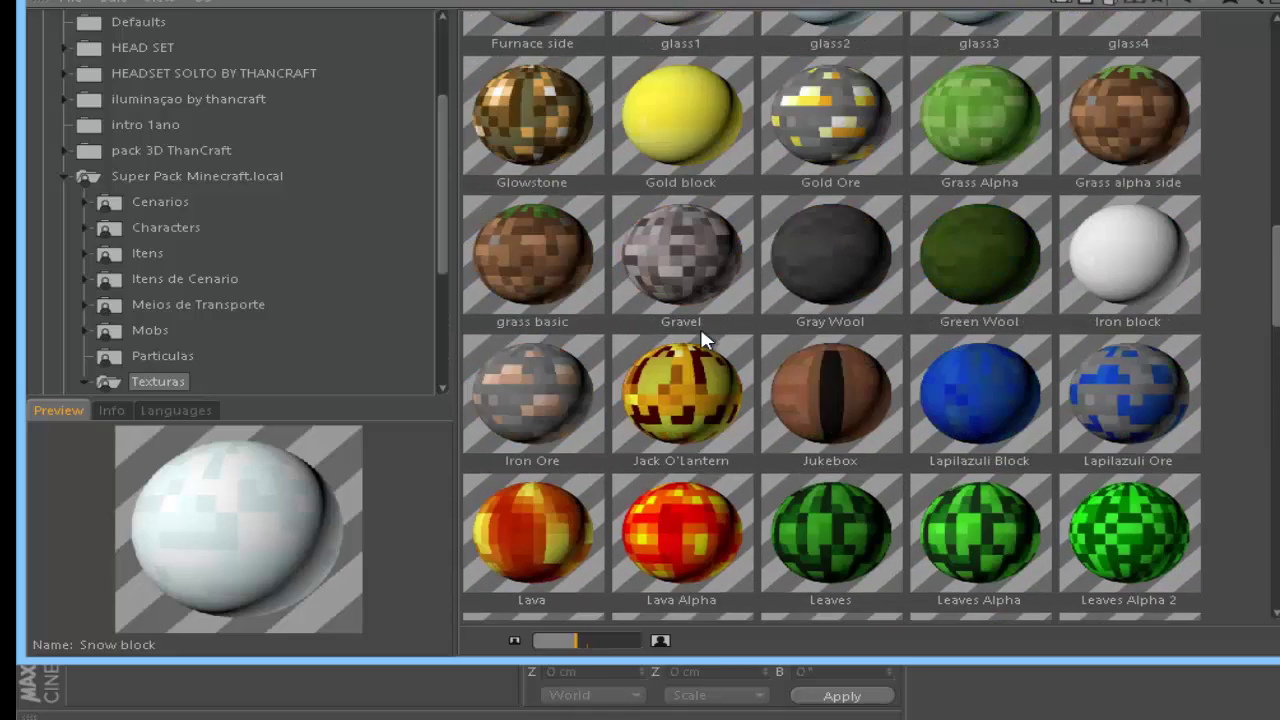
{"action": "scroll", "coordinate": [700, 327], "scroll_direction": "up", "scroll_amount": 1}
{"action": "scroll", "coordinate": [700, 326], "scroll_direction": "up", "scroll_amount": 2}
{"action": "scroll", "coordinate": [684, 324], "scroll_direction": "up", "scroll_amount": 3}
{"action": "scroll", "coordinate": [684, 325], "scroll_direction": "up", "scroll_amount": 1}
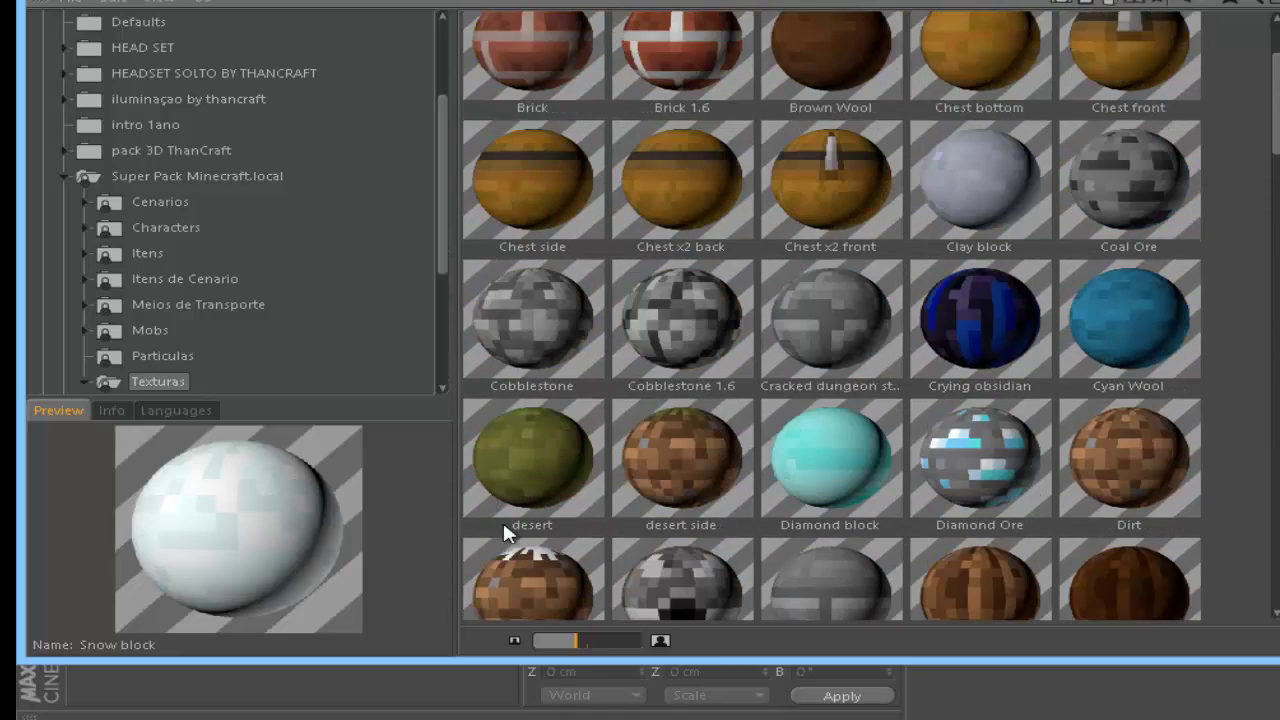
{"action": "scroll", "coordinate": [502, 519], "scroll_direction": "down", "scroll_amount": 3}
{"action": "left_click", "coordinate": [594, 382]}
{"action": "right_click", "coordinate": [553, 359]}
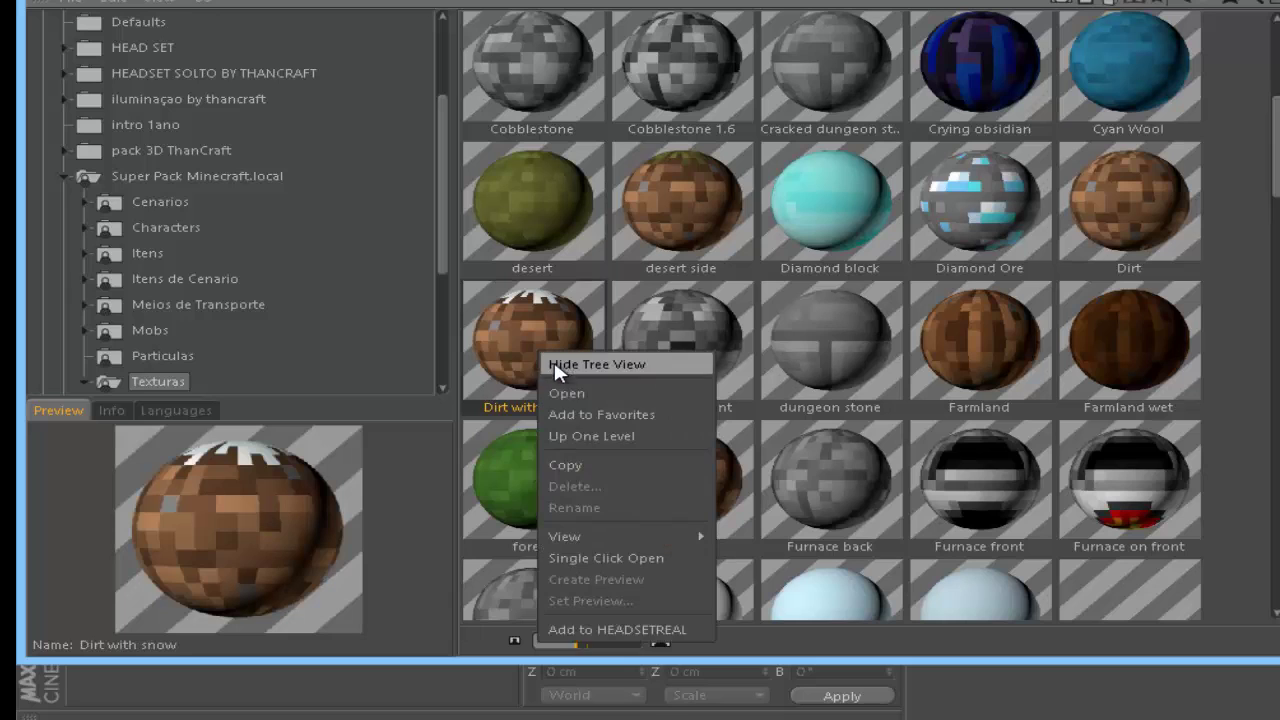
Step: Load the Dirt with snow material and scroll the Texturas grid to find Water
{"action": "left_click", "coordinate": [615, 391]}
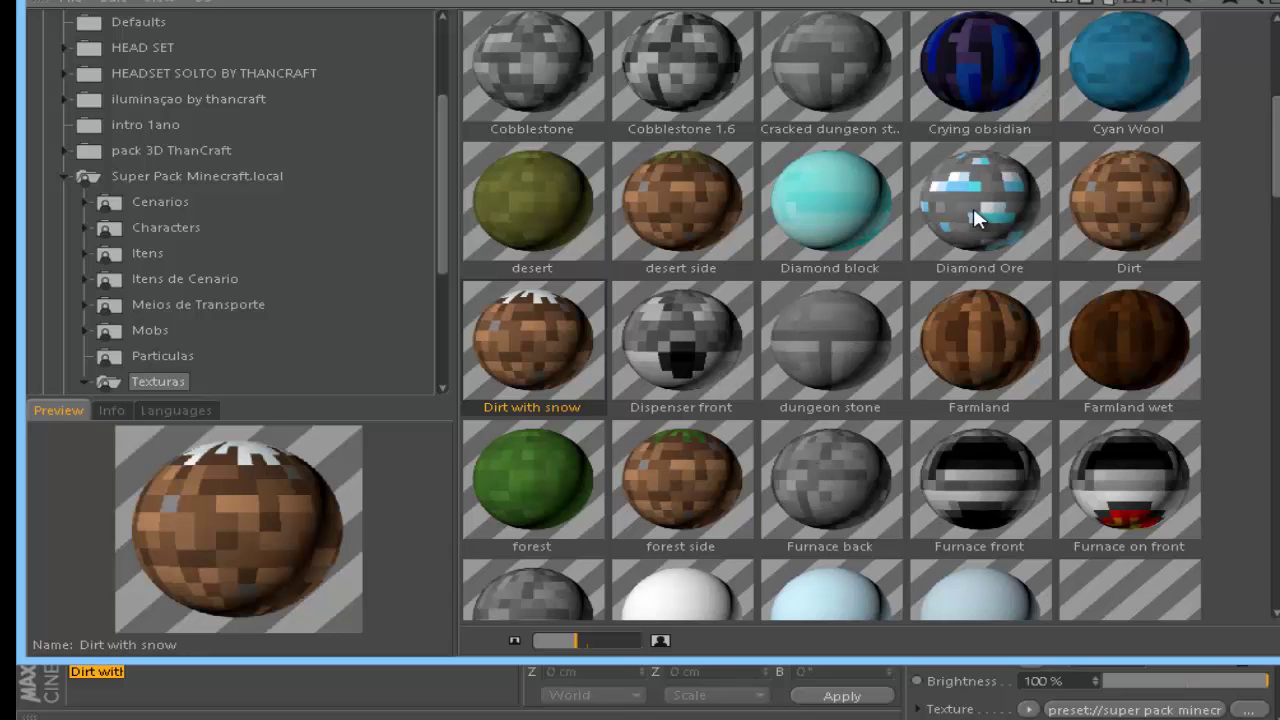
{"action": "scroll", "coordinate": [920, 252], "scroll_direction": "down", "scroll_amount": 1}
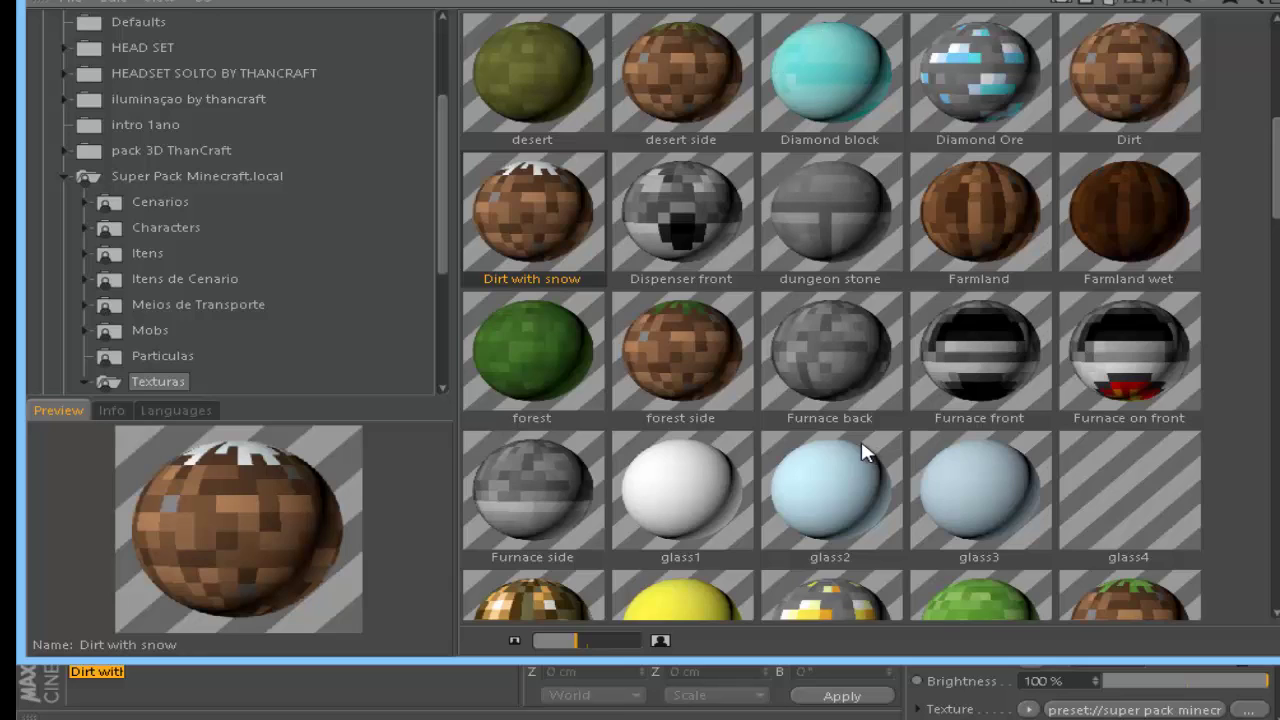
{"action": "scroll", "coordinate": [850, 452], "scroll_direction": "down", "scroll_amount": 1}
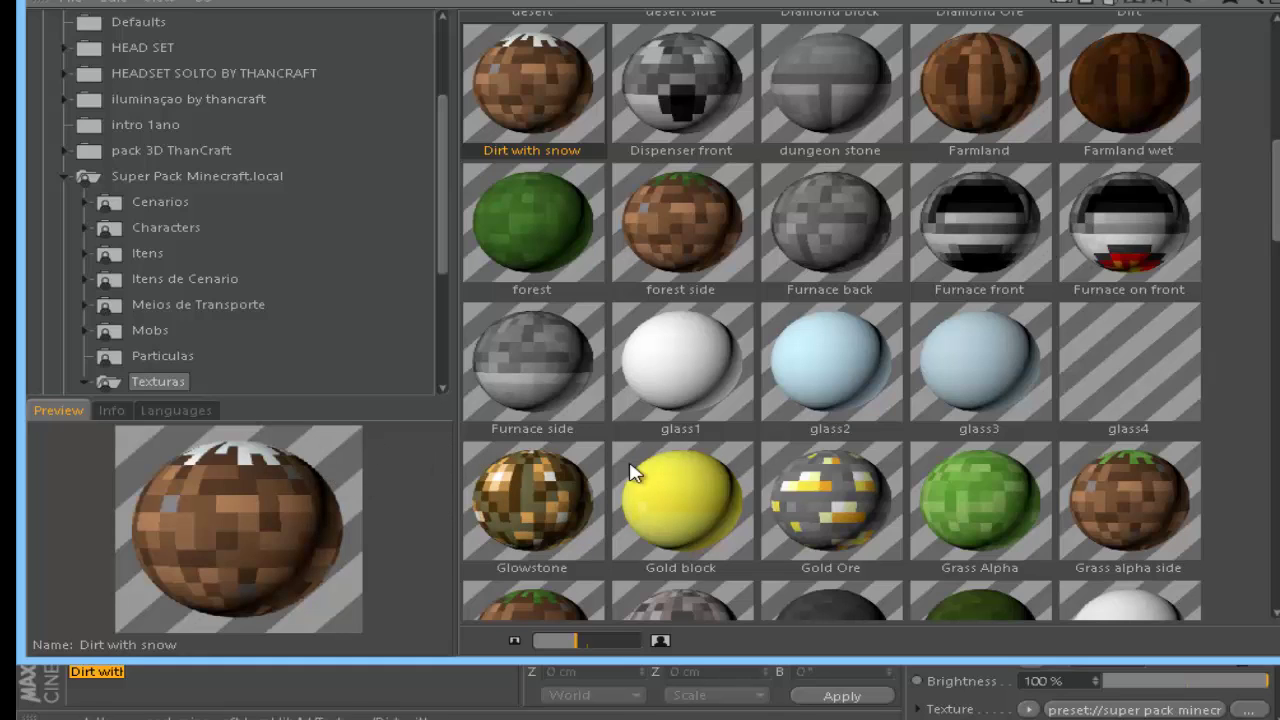
{"action": "scroll", "coordinate": [660, 460], "scroll_direction": "down", "scroll_amount": 1}
{"action": "scroll", "coordinate": [651, 374], "scroll_direction": "down", "scroll_amount": 1}
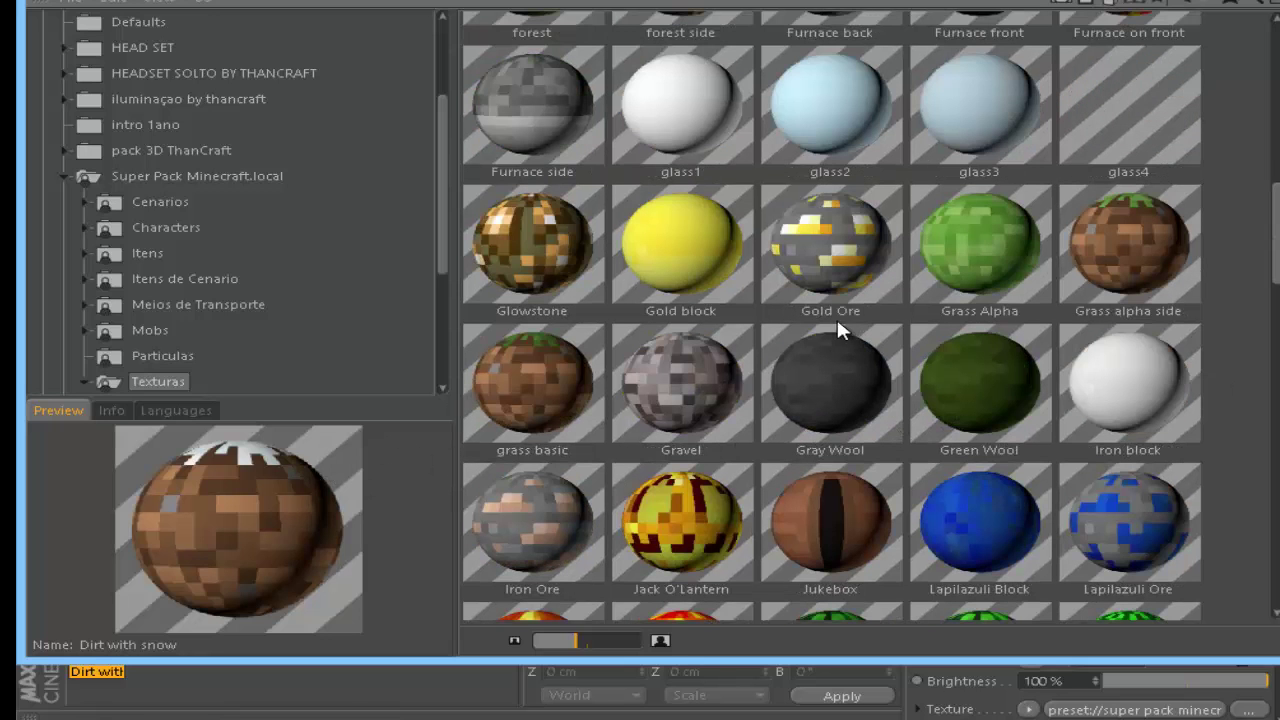
{"action": "scroll", "coordinate": [753, 380], "scroll_direction": "down", "scroll_amount": 2}
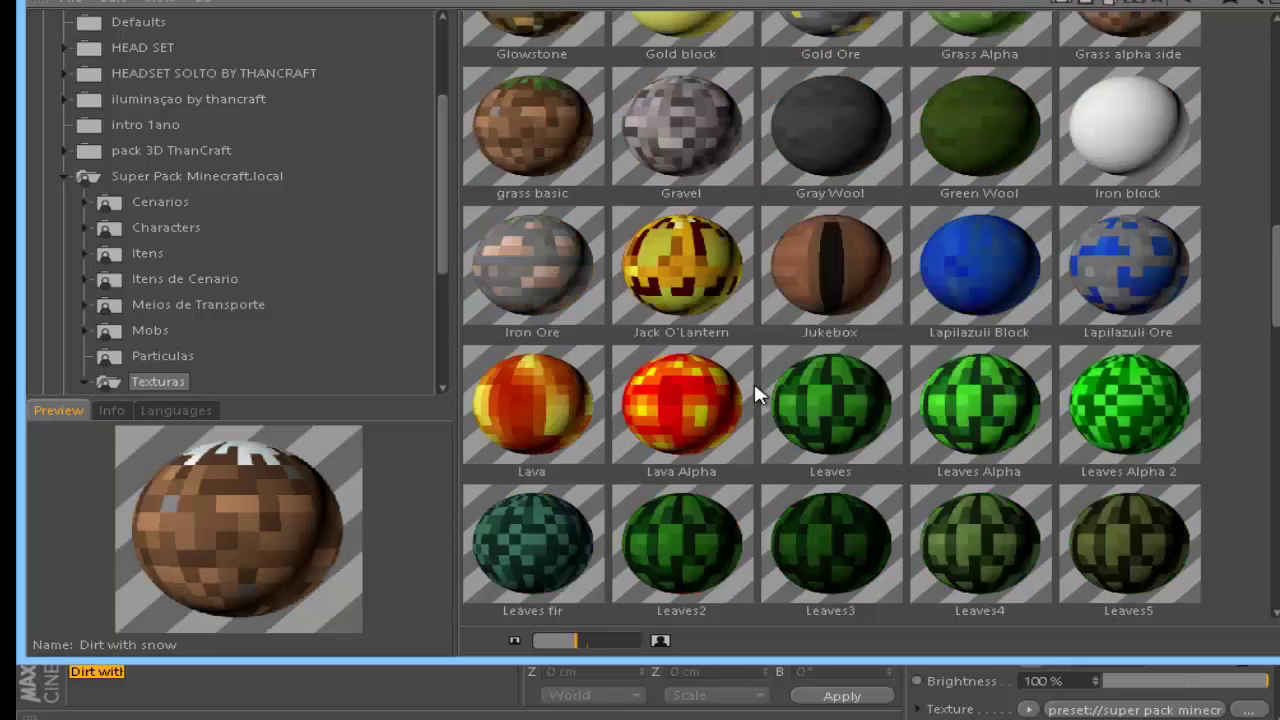
{"action": "scroll", "coordinate": [765, 383], "scroll_direction": "down", "scroll_amount": 5}
{"action": "scroll", "coordinate": [745, 380], "scroll_direction": "up", "scroll_amount": 2}
{"action": "scroll", "coordinate": [727, 375], "scroll_direction": "up", "scroll_amount": 2}
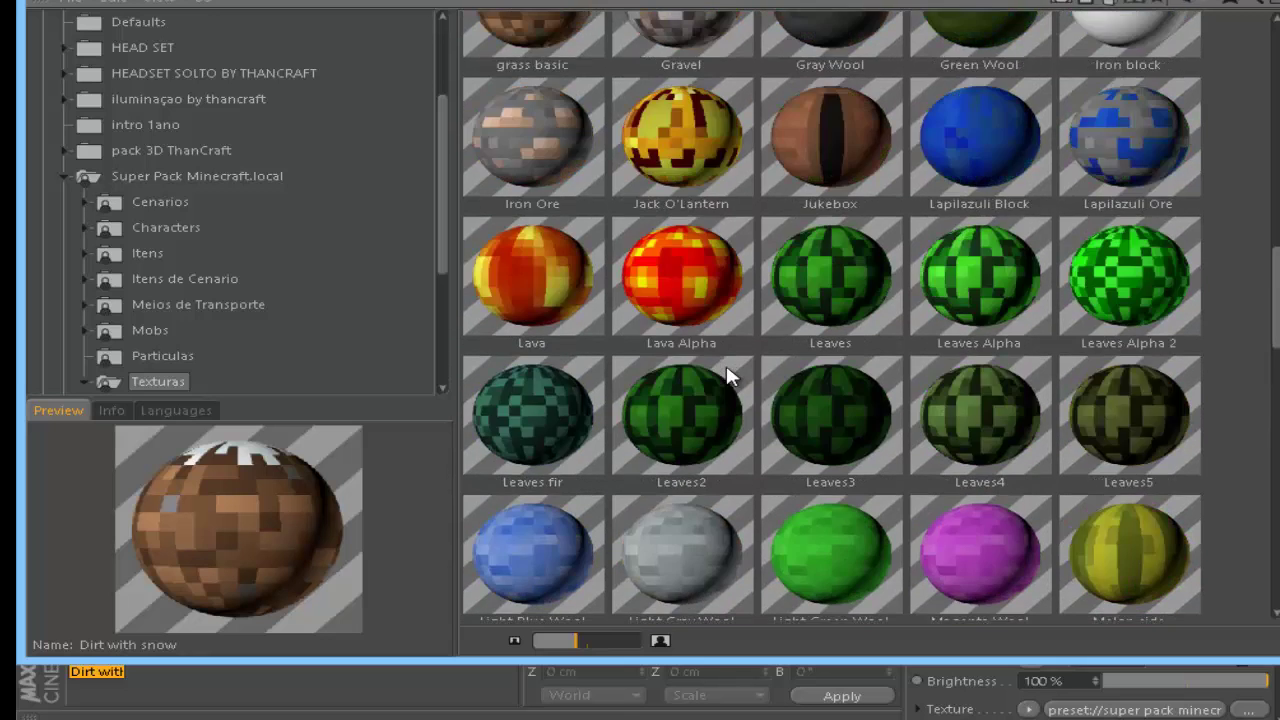
{"action": "scroll", "coordinate": [727, 375], "scroll_direction": "up", "scroll_amount": 4}
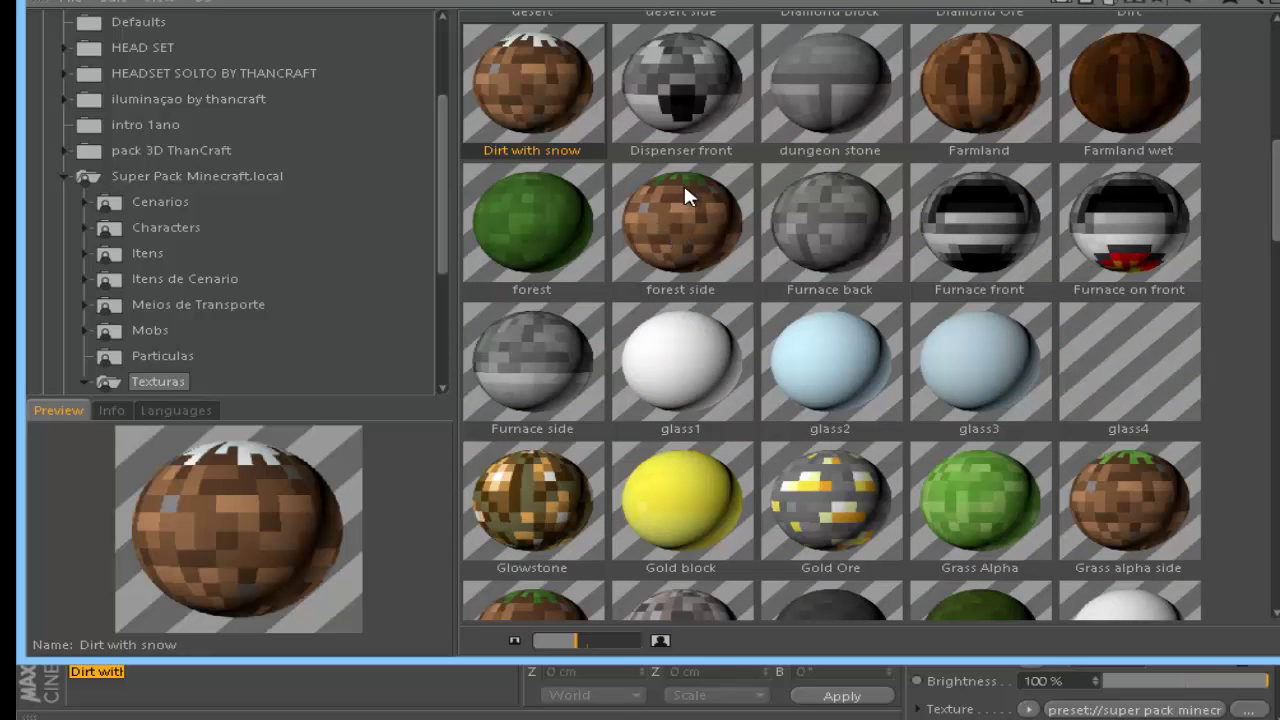
{"action": "scroll", "coordinate": [753, 331], "scroll_direction": "down", "scroll_amount": 1}
{"action": "scroll", "coordinate": [753, 330], "scroll_direction": "down", "scroll_amount": 3}
{"action": "scroll", "coordinate": [755, 331], "scroll_direction": "down", "scroll_amount": 5}
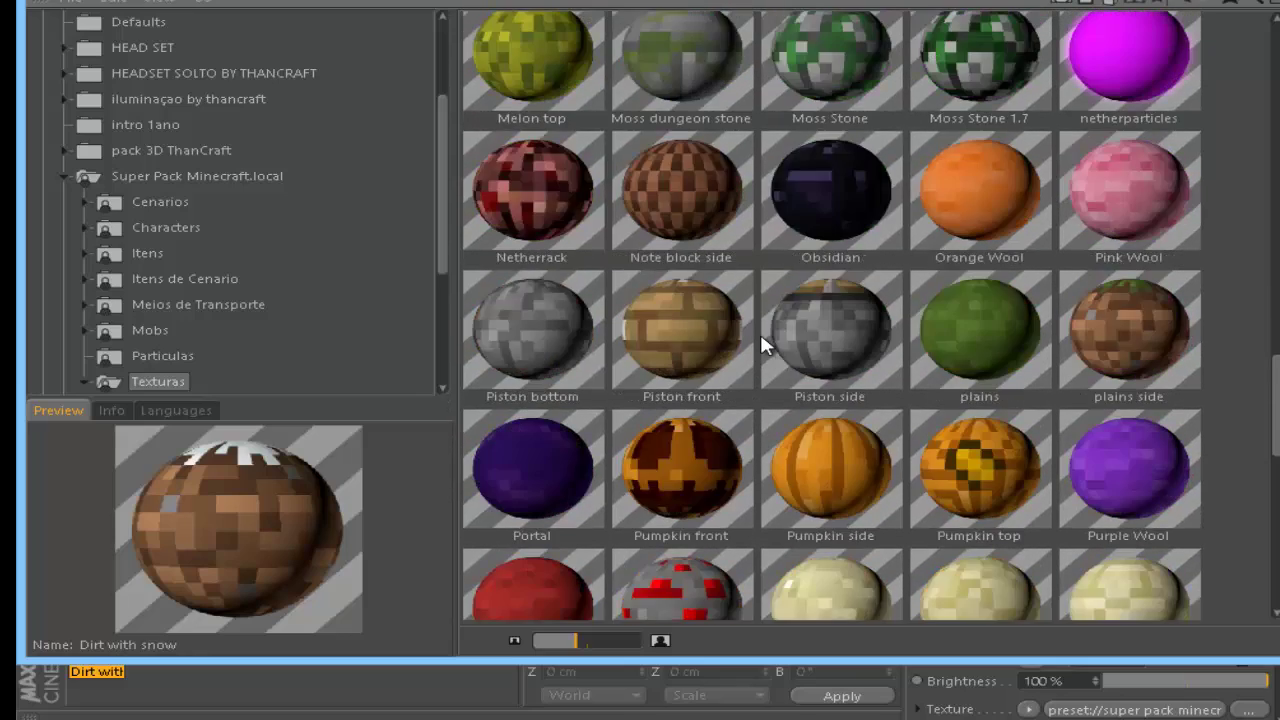
{"action": "scroll", "coordinate": [759, 331], "scroll_direction": "down", "scroll_amount": 1}
{"action": "scroll", "coordinate": [761, 341], "scroll_direction": "down", "scroll_amount": 4}
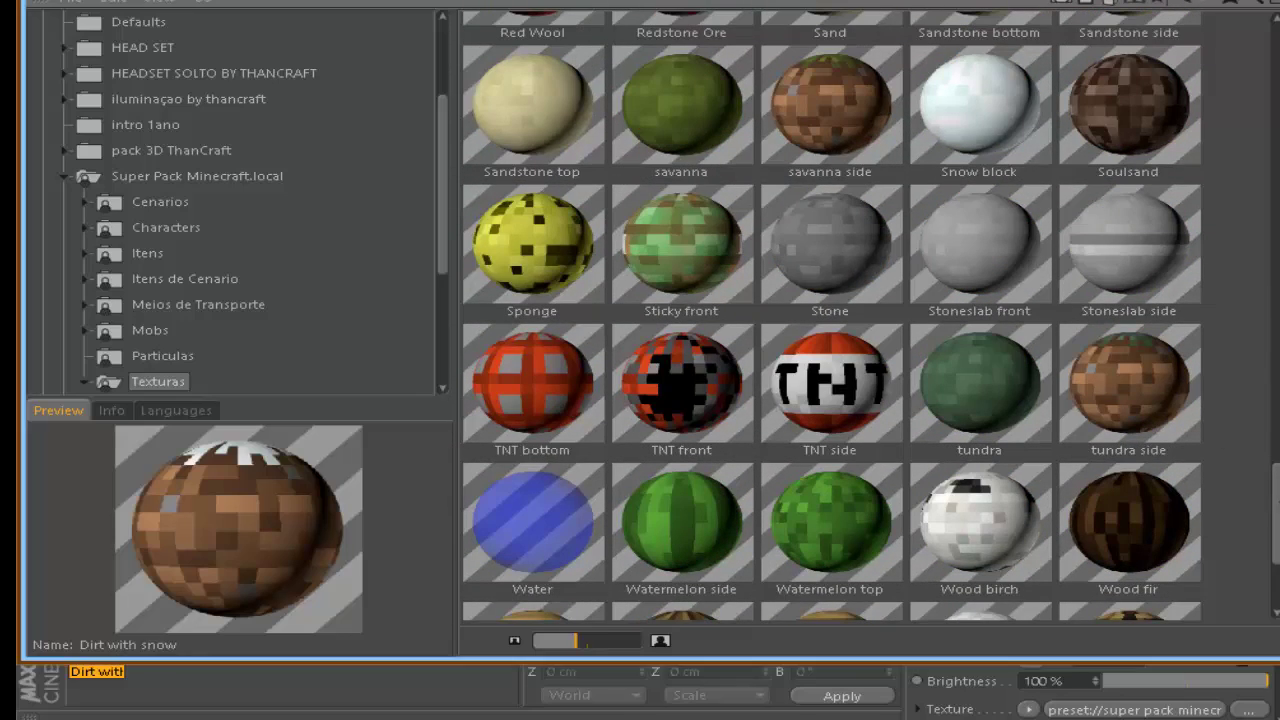
{"action": "scroll", "coordinate": [565, 243], "scroll_direction": "down", "scroll_amount": 2}
Step: Load the Water material into the scene and close the texture pack browser
{"action": "left_click", "coordinate": [564, 243]}
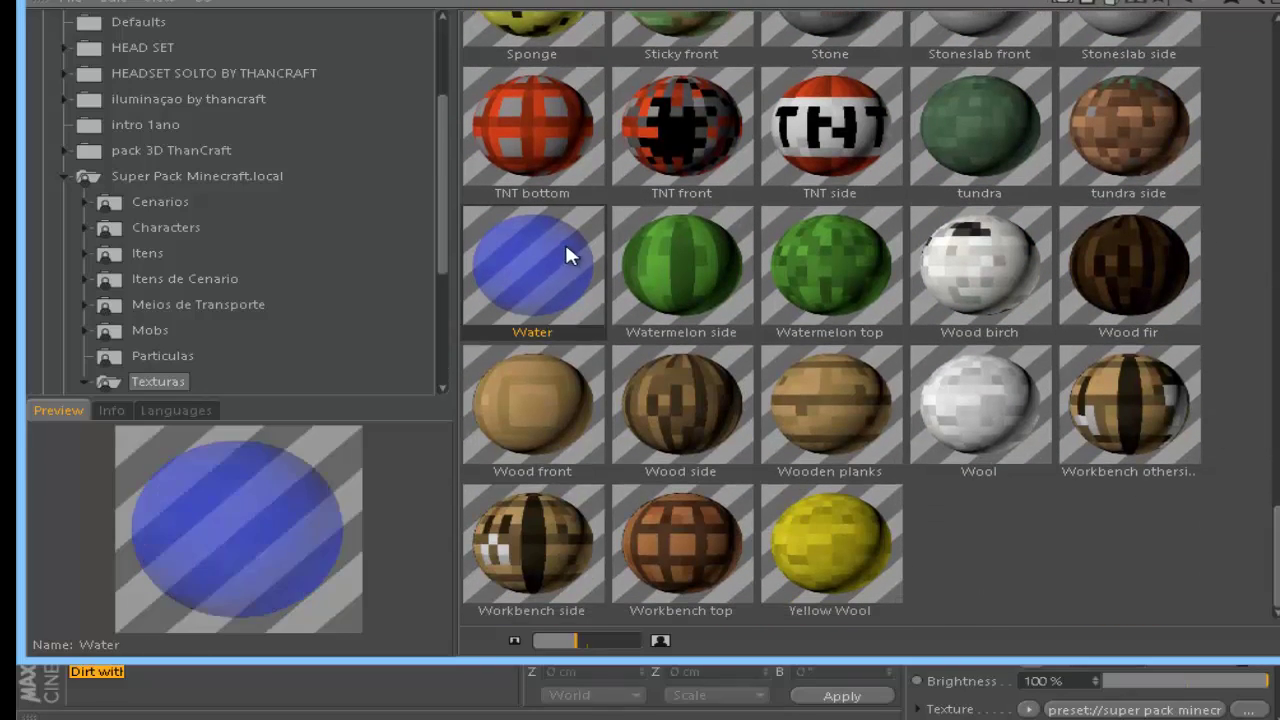
{"action": "right_click", "coordinate": [506, 275]}
{"action": "left_click", "coordinate": [589, 313]}
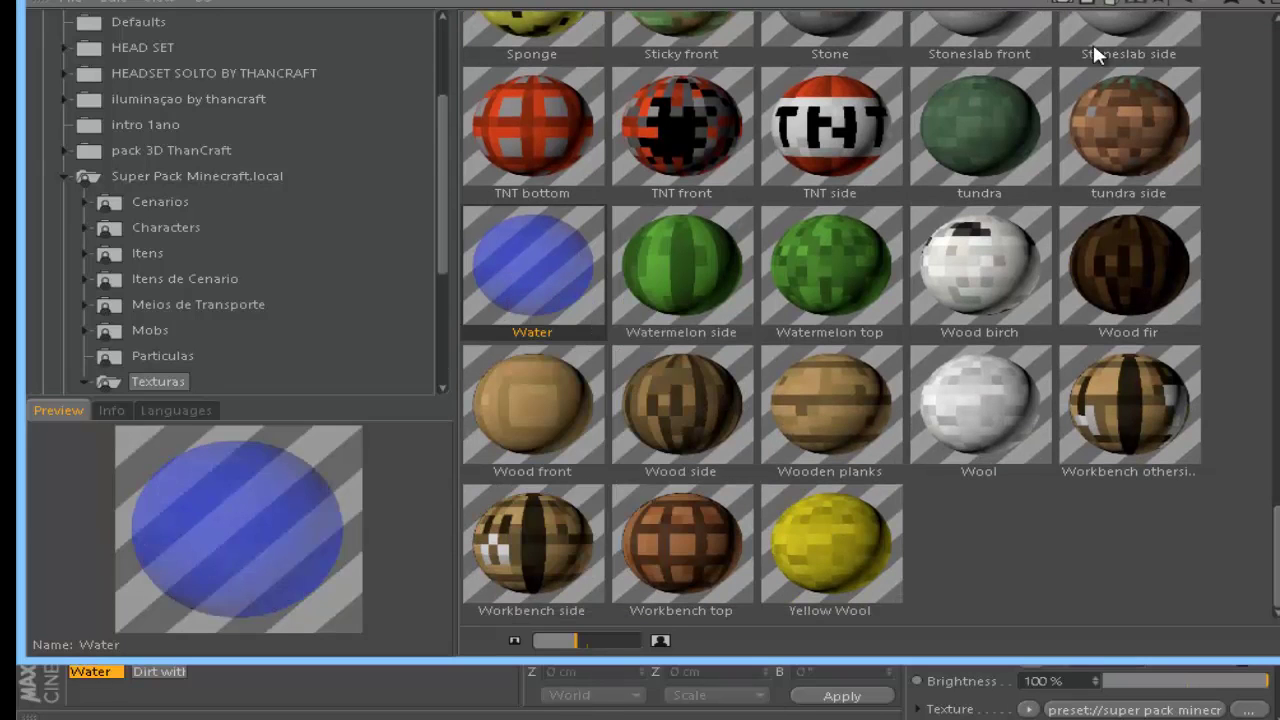
{"action": "left_click", "coordinate": [1185, 2]}
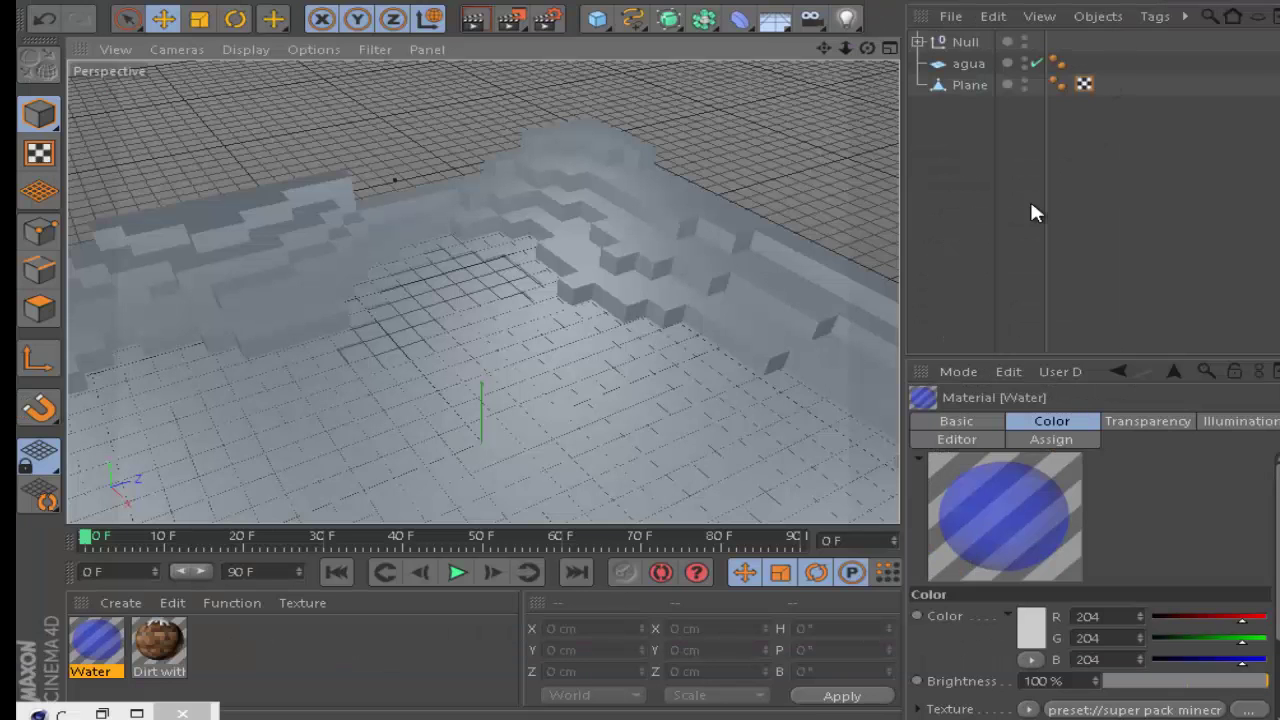
Step: Select the terrain Plane and, in Polygons mode, select all its polygons with Ctrl+A
{"action": "left_click", "coordinate": [968, 85]}
{"action": "left_click_drag", "start_coordinate": [859, 50], "coordinate": [669, 357]}
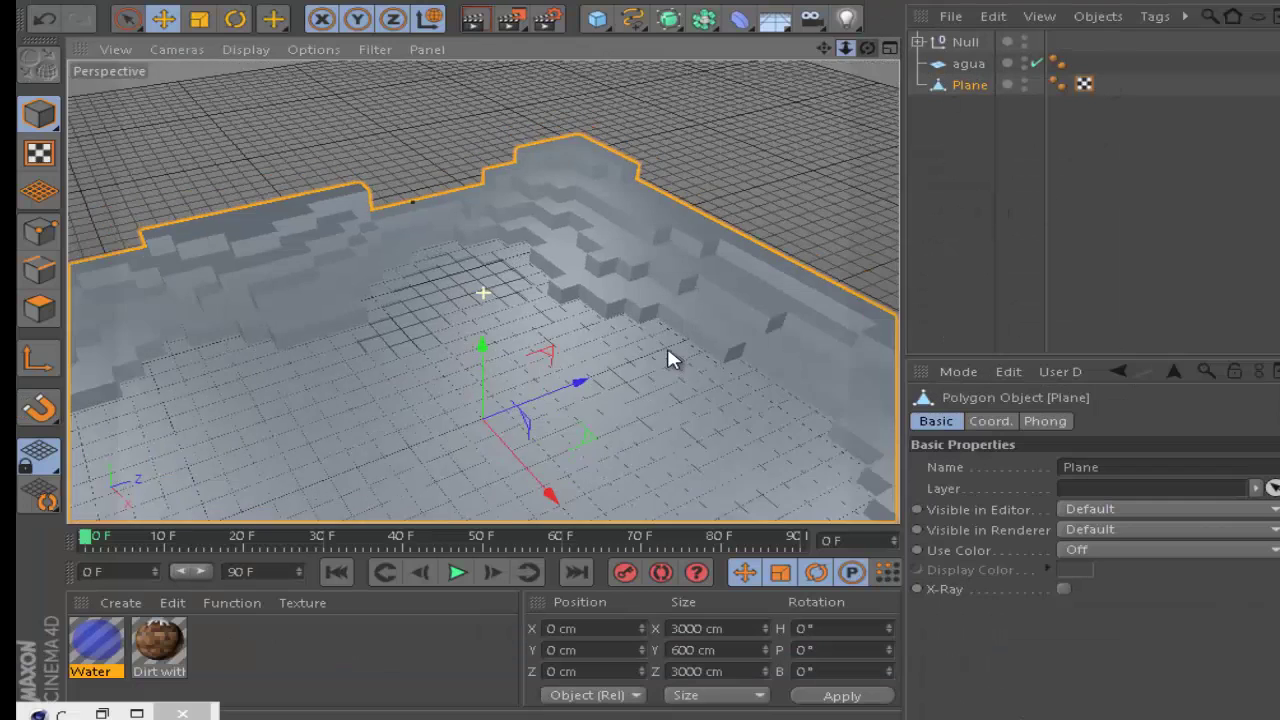
{"action": "left_click", "coordinate": [40, 309]}
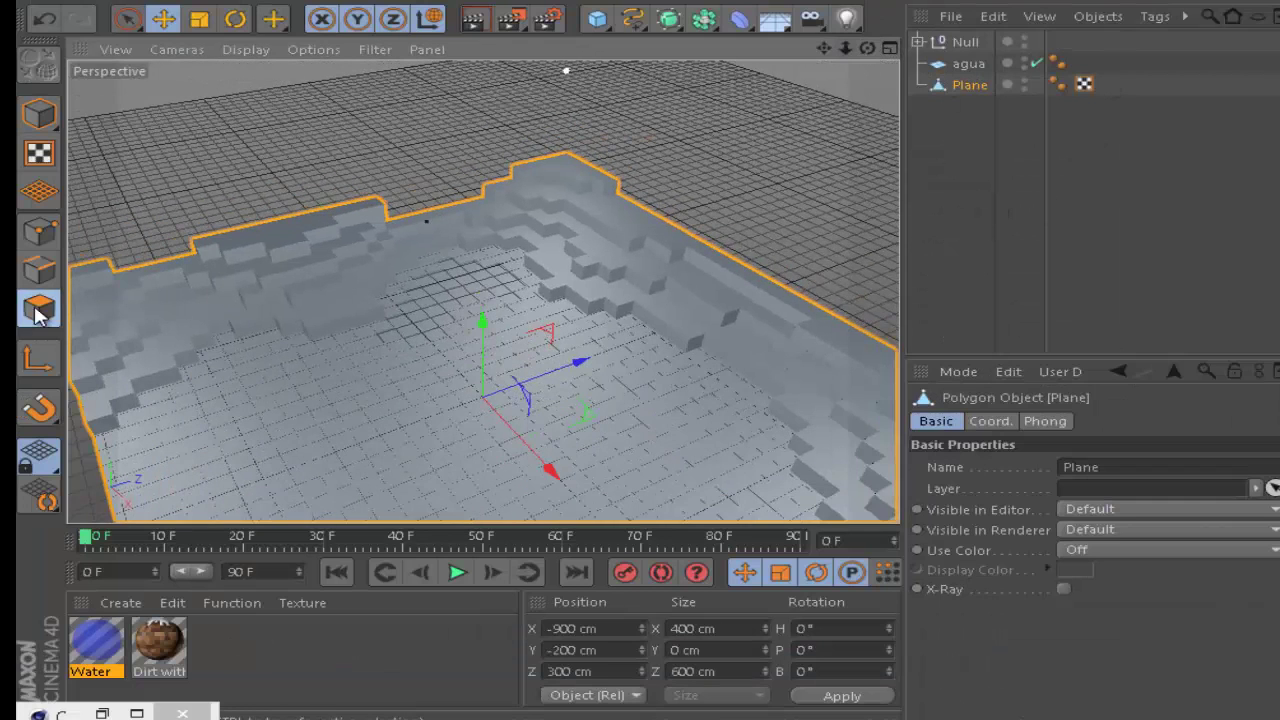
{"action": "left_click", "coordinate": [443, 400]}
{"action": "left_click", "coordinate": [714, 449]}
{"action": "left_click", "coordinate": [395, 405]}
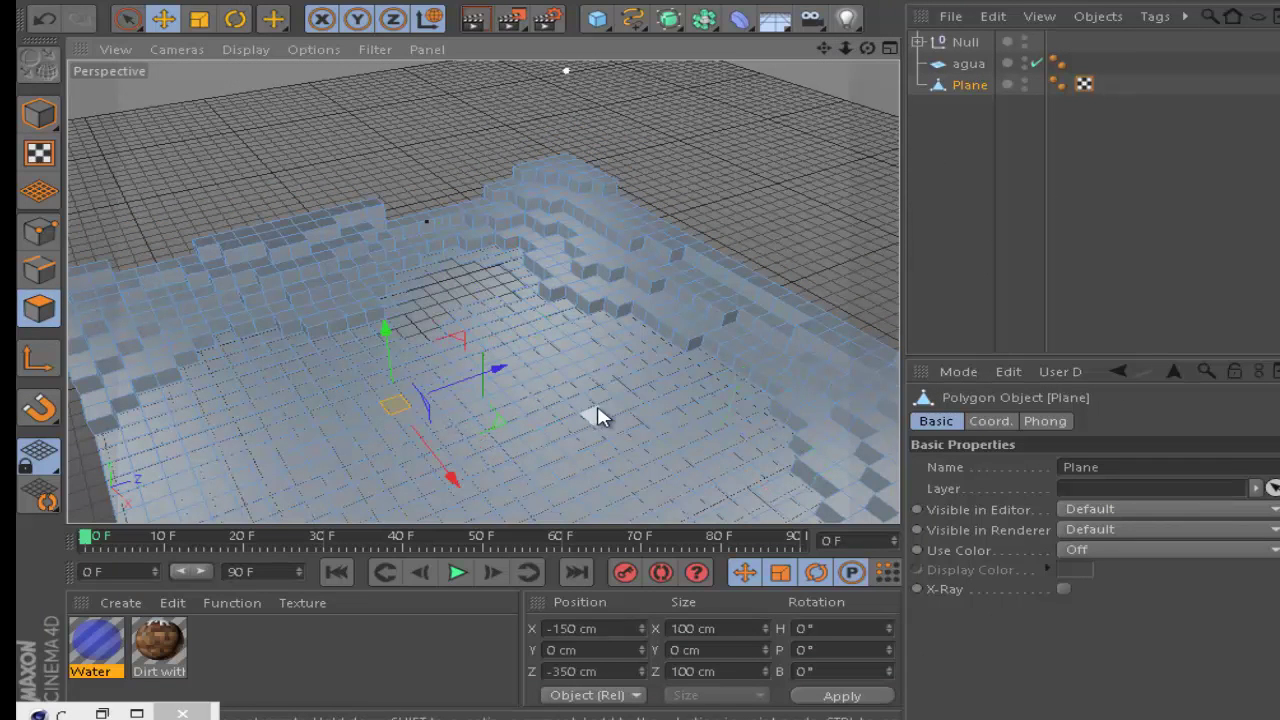
{"action": "key", "text": "ctrl+a"}
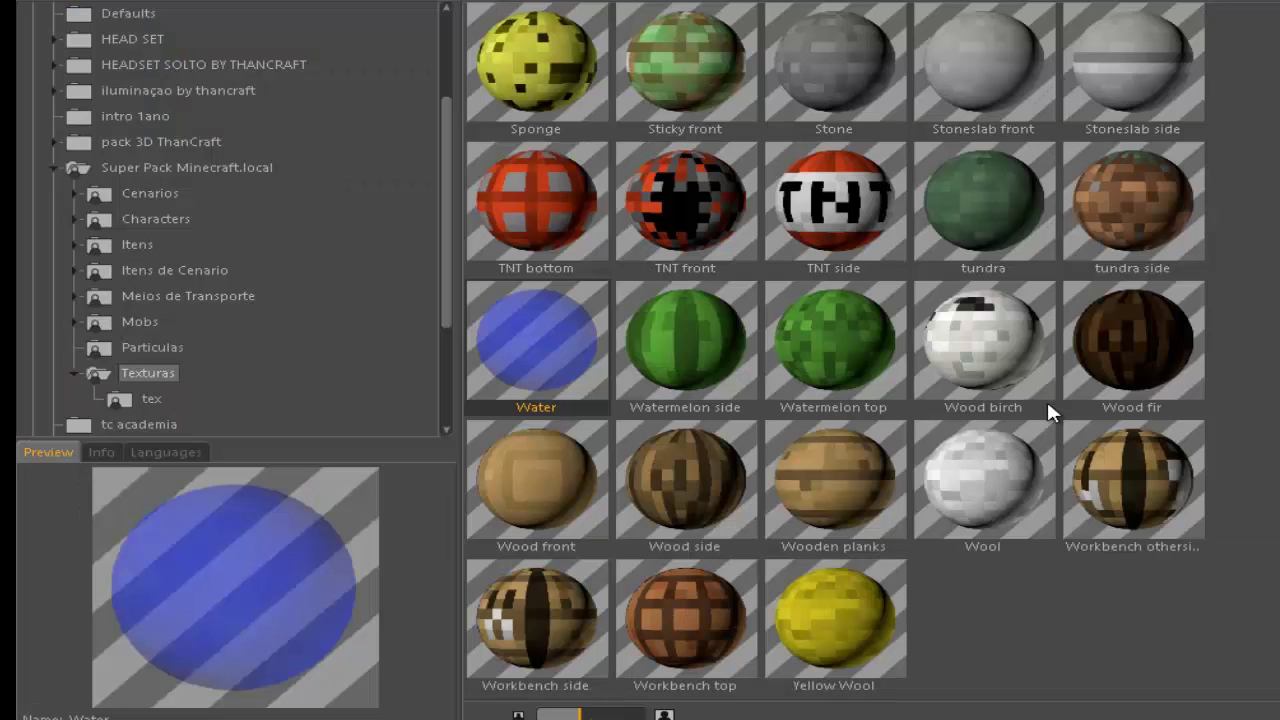
Step: Load the Snow block material and apply it to the Plane's selected polygons
{"action": "scroll", "coordinate": [1010, 300], "scroll_direction": "up", "scroll_amount": 3}
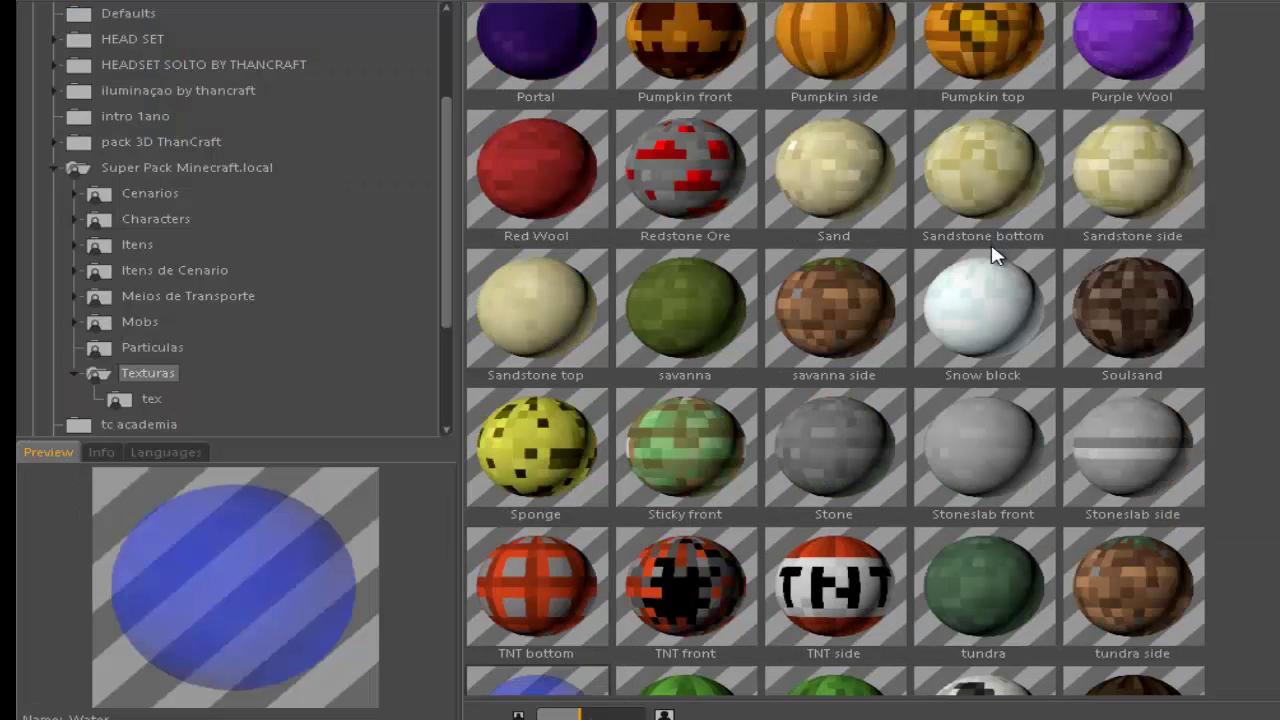
{"action": "right_click", "coordinate": [1012, 302]}
{"action": "left_click", "coordinate": [1066, 335]}
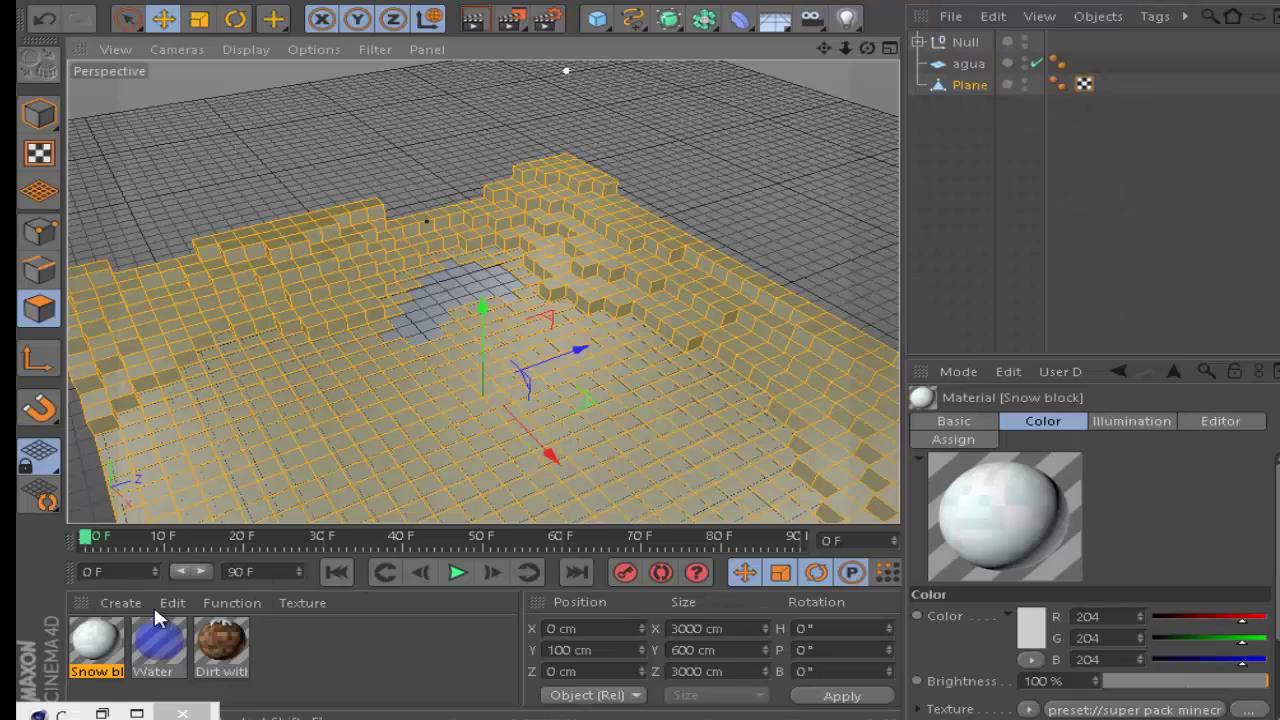
{"action": "right_click", "coordinate": [100, 650]}
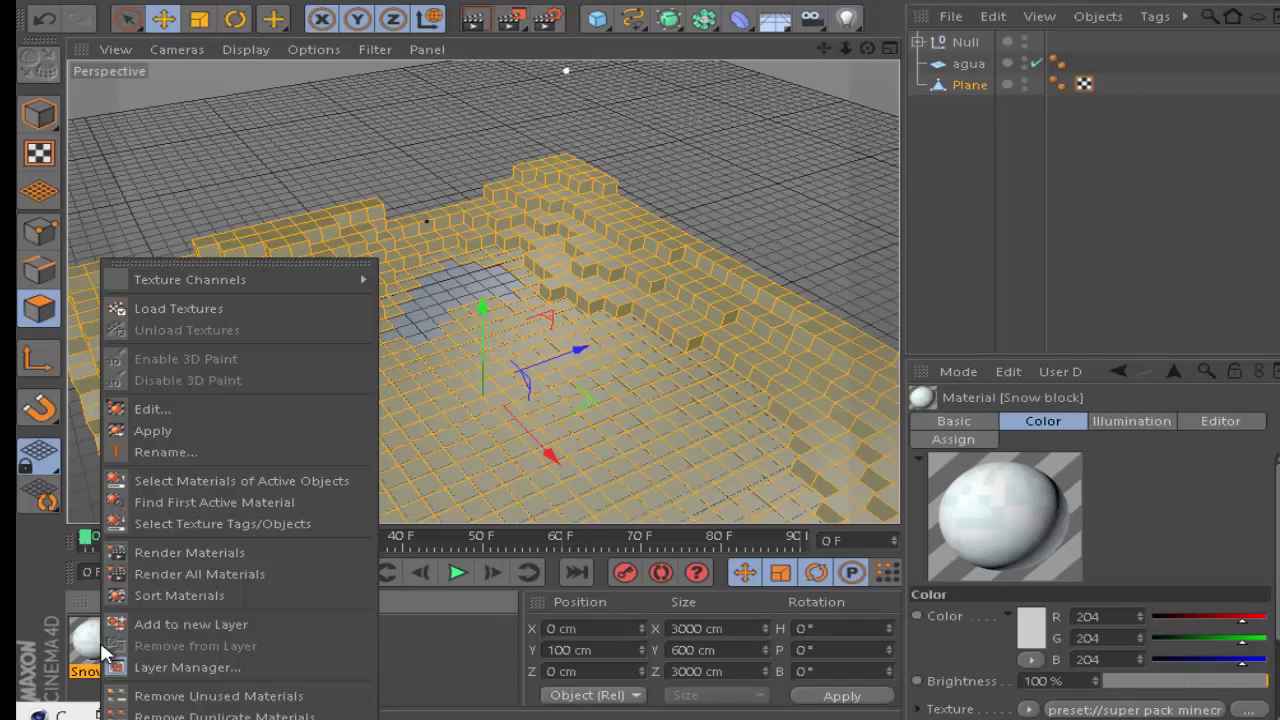
{"action": "left_click", "coordinate": [233, 449]}
{"action": "left_click_drag", "start_coordinate": [96, 645], "coordinate": [240, 442]}
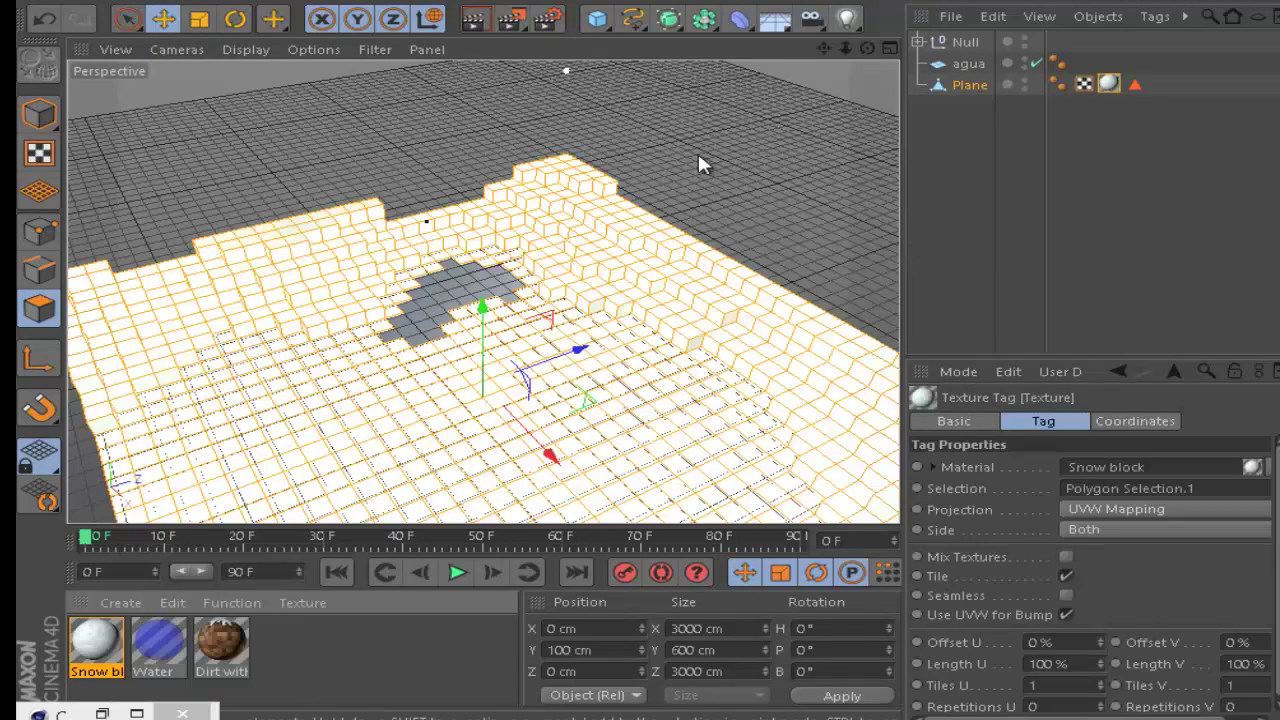
Step: Switch off the lights Light and Light.1 in the Null, leaving only Light.2 on
{"action": "left_click_drag", "start_coordinate": [853, 66], "coordinate": [674, 354], "text": "alt"}
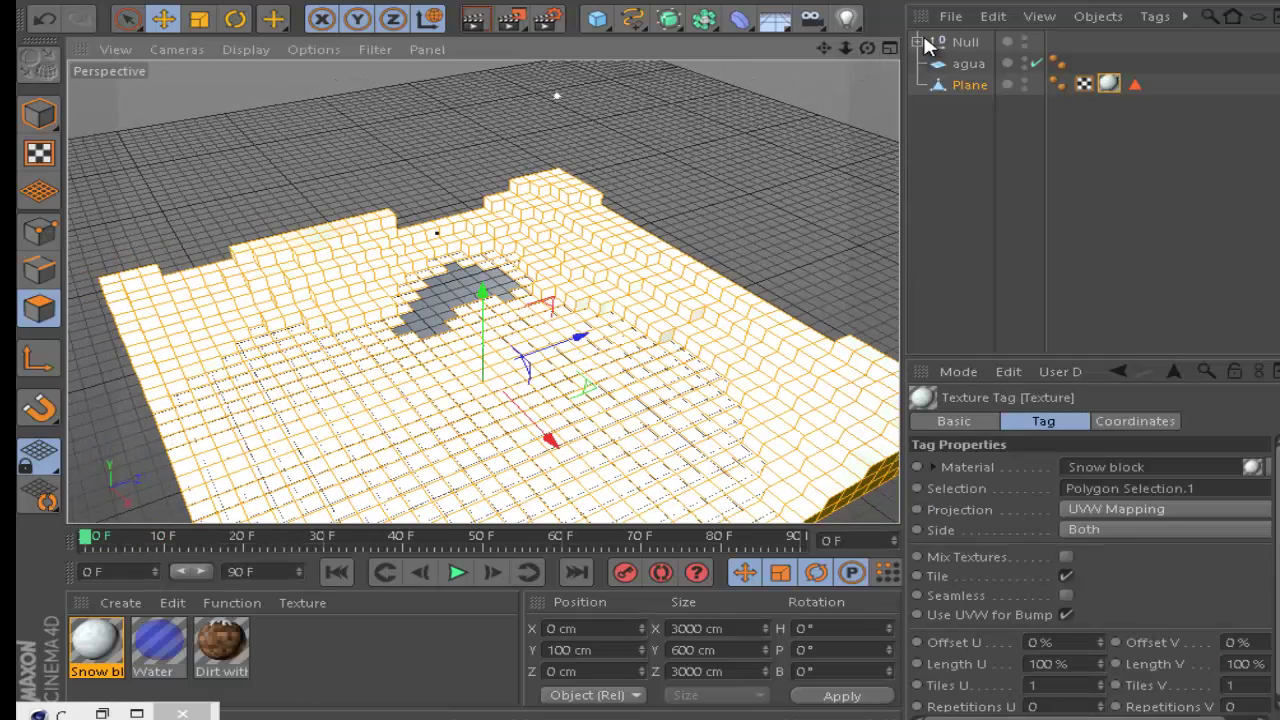
{"action": "left_click", "coordinate": [918, 42]}
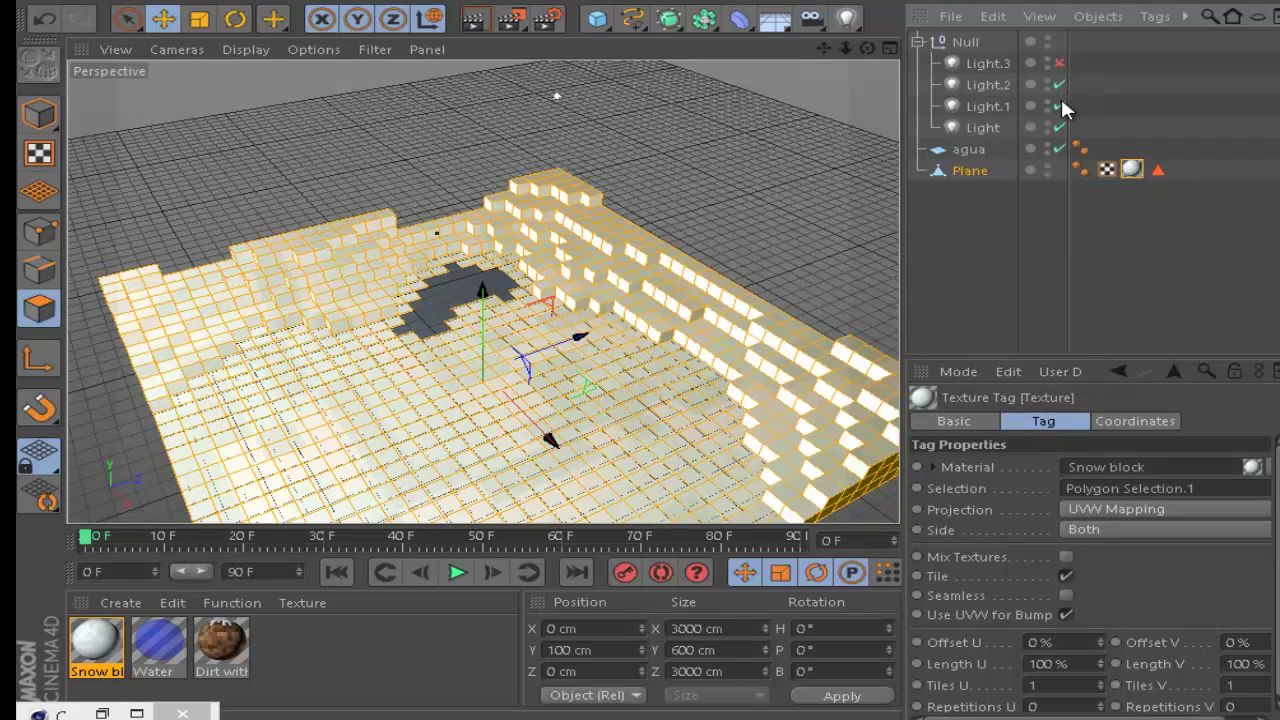
{"action": "left_click", "coordinate": [1059, 105]}
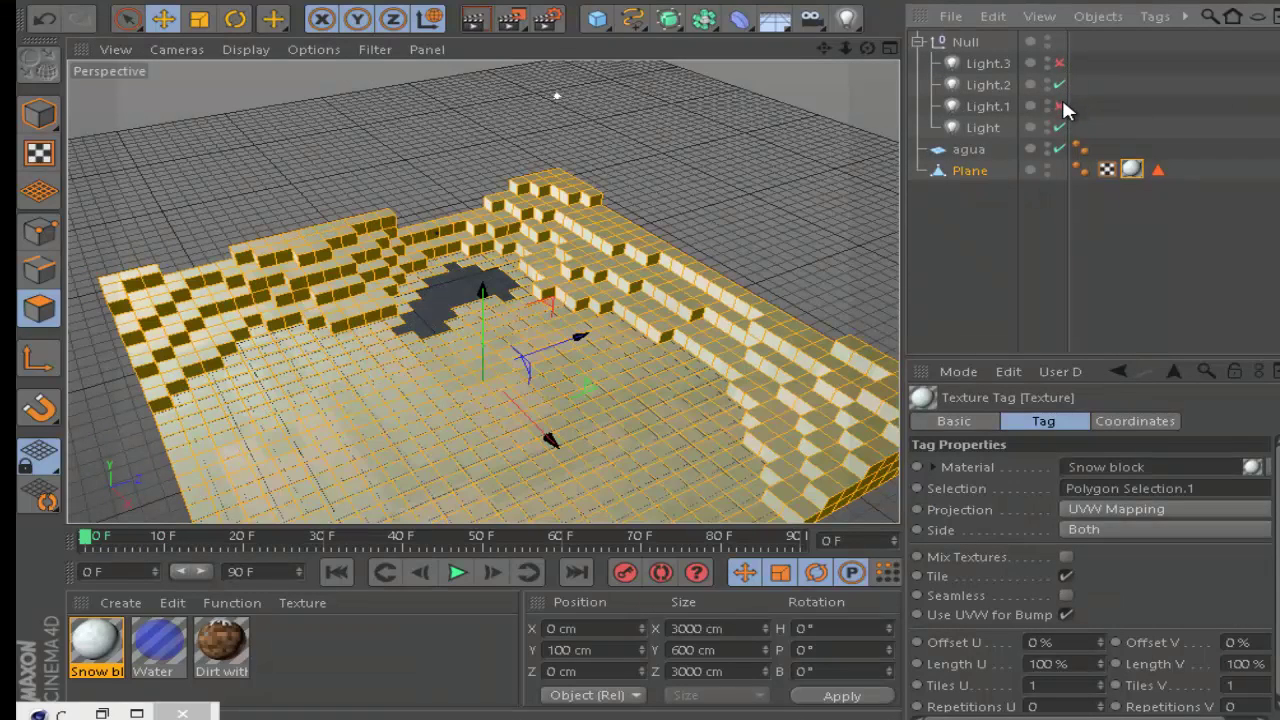
{"action": "left_click", "coordinate": [1059, 105]}
{"action": "left_click", "coordinate": [1059, 127]}
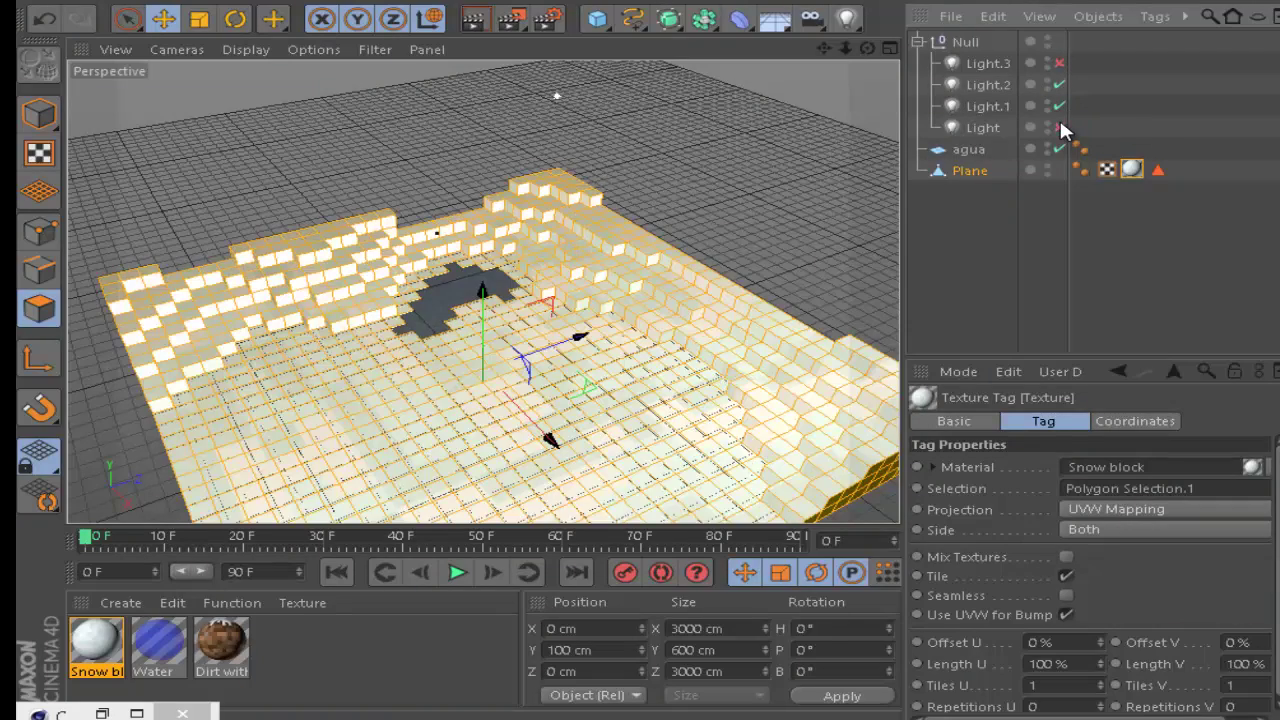
{"action": "left_click", "coordinate": [1060, 127]}
{"action": "left_click", "coordinate": [983, 237]}
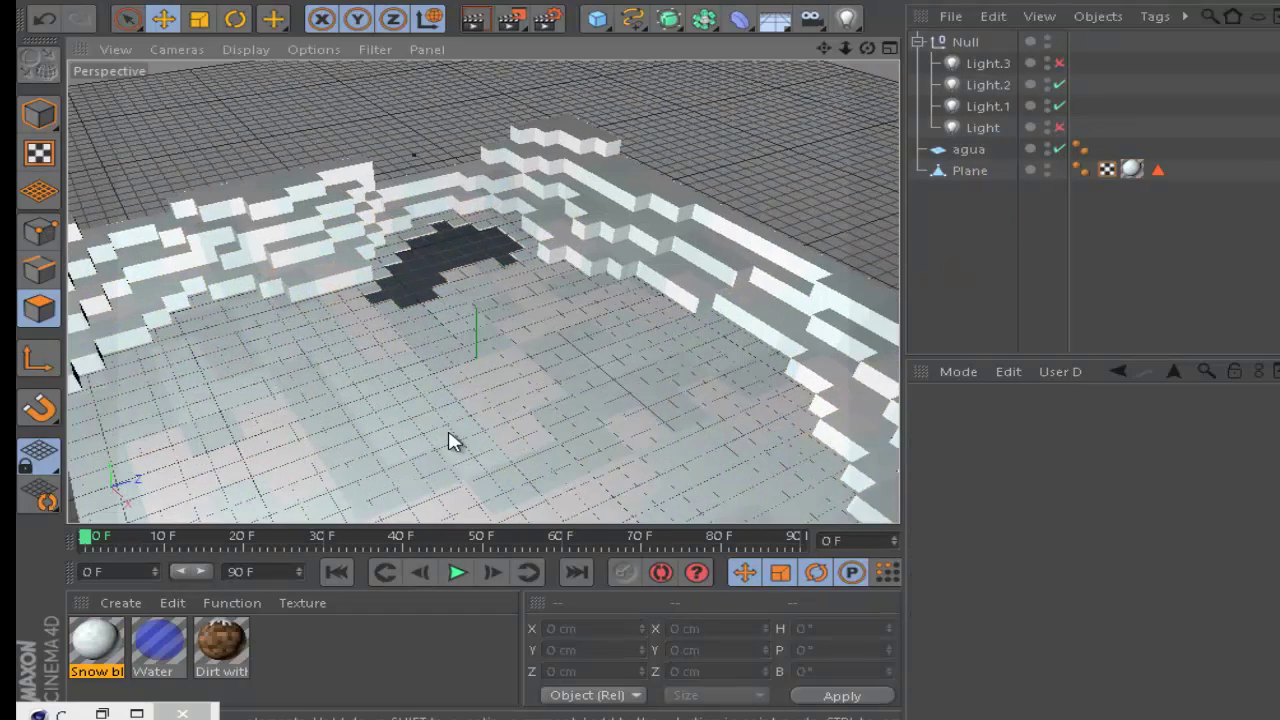
{"action": "mouse_move", "coordinate": [858, 55]}
{"action": "left_mouse_down"}
{"action": "mouse_move", "coordinate": [671, 351]}
{"action": "mouse_move", "coordinate": [534, 363]}
{"action": "mouse_move", "coordinate": [610, 330]}
{"action": "left_mouse_up"}
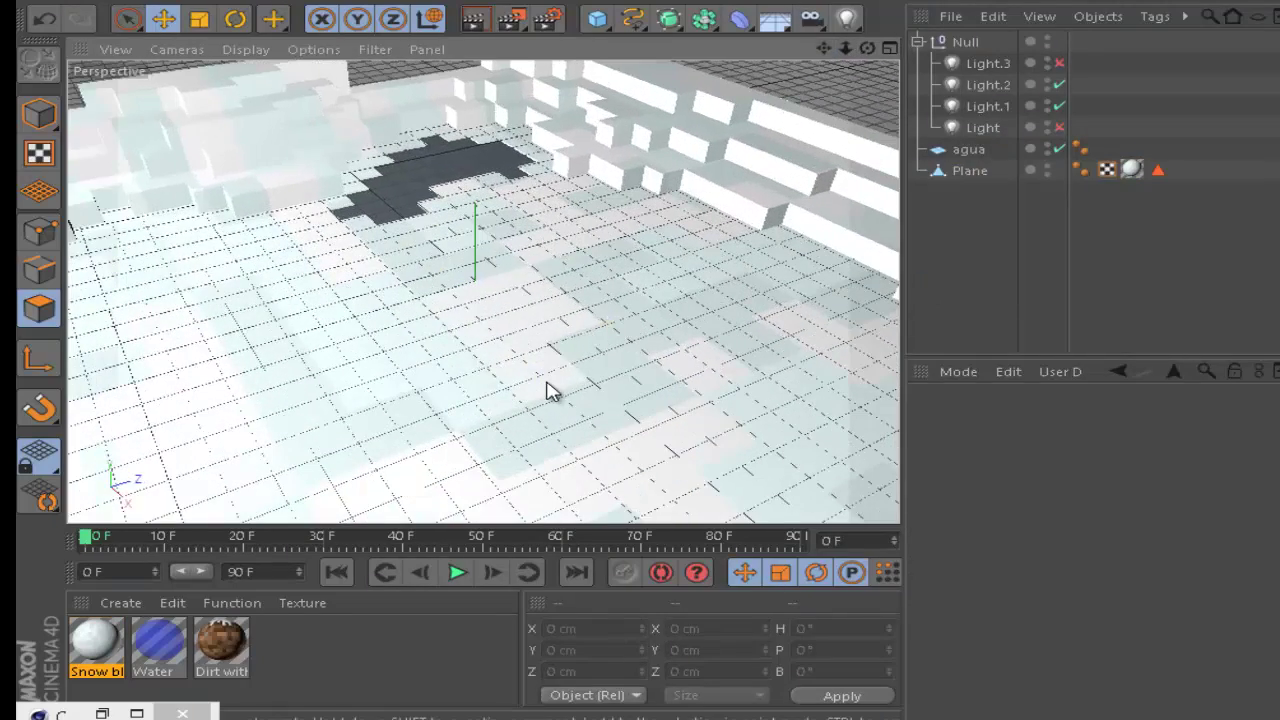
{"action": "left_click", "coordinate": [546, 391]}
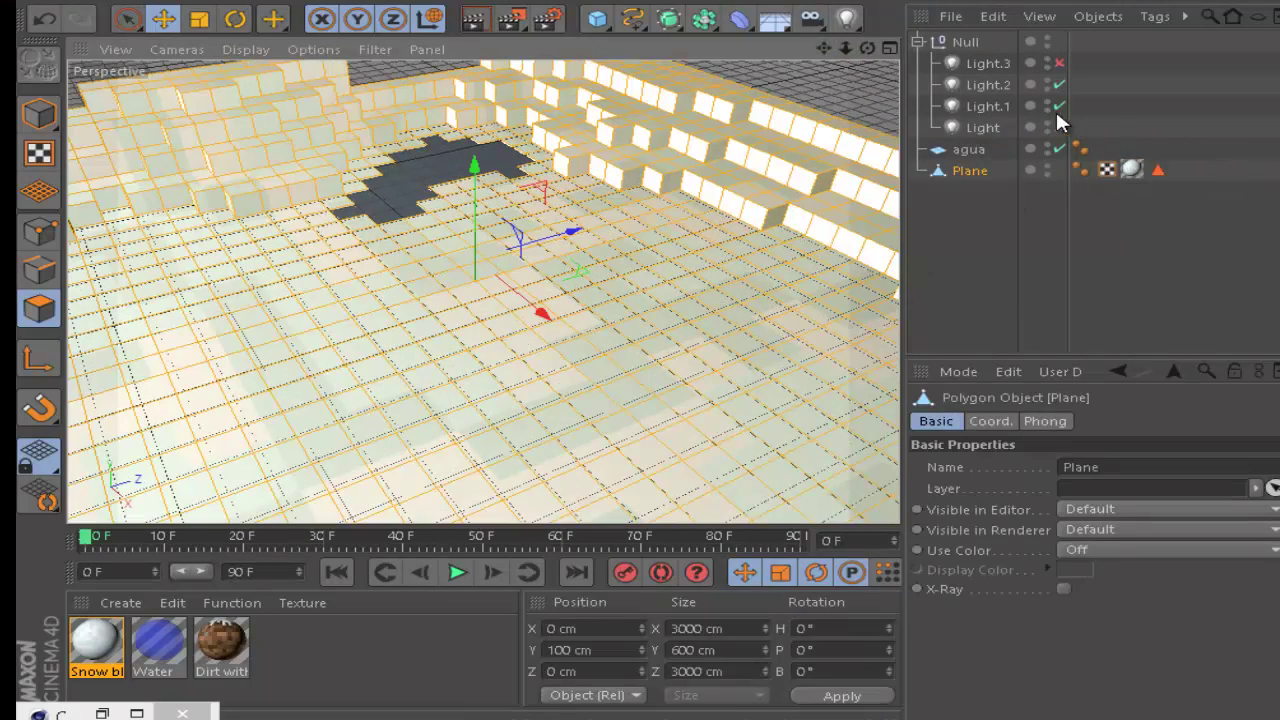
{"action": "left_click", "coordinate": [1059, 106]}
Step: Set the Snow block texture tag's projection to Cubic
{"action": "left_click", "coordinate": [1130, 172]}
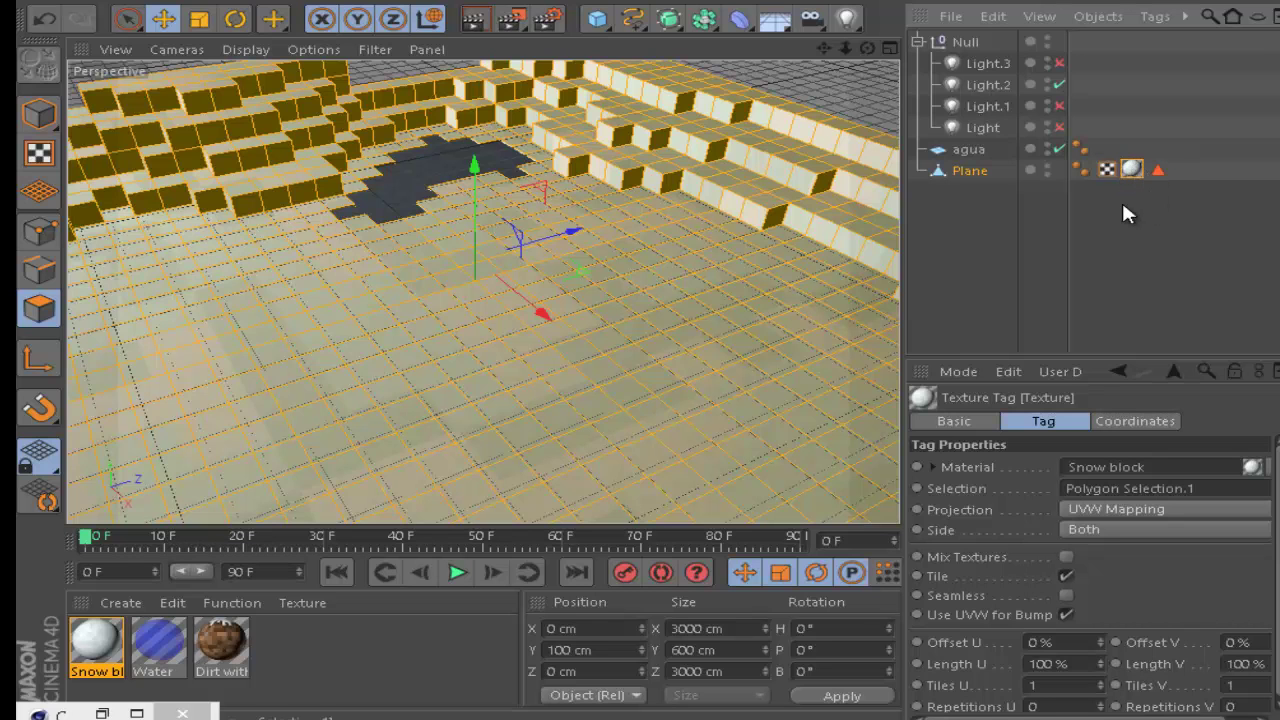
{"action": "left_click", "coordinate": [1084, 508]}
{"action": "left_click", "coordinate": [1100, 592]}
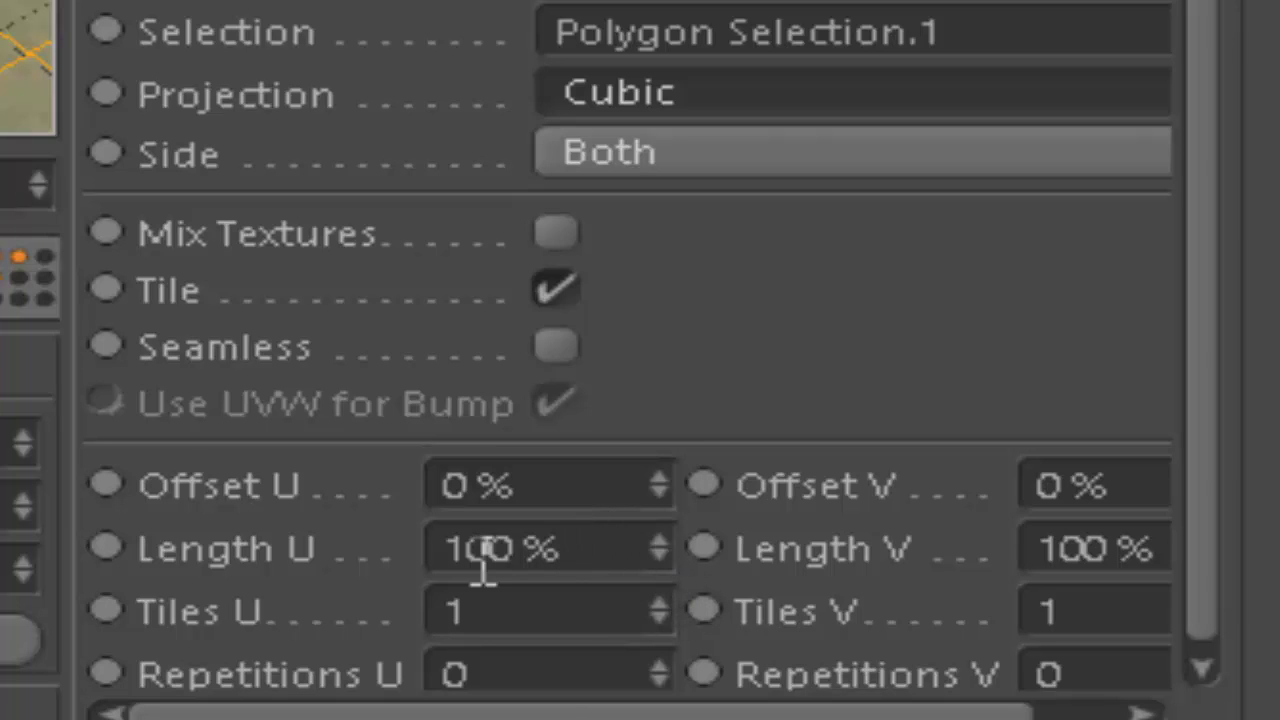
Step: Enter 50% for both Length U and Length V on the Snow block texture tag
{"action": "left_click_drag", "start_coordinate": [492, 550], "coordinate": [334, 535]}
{"action": "type", "text": "5"}
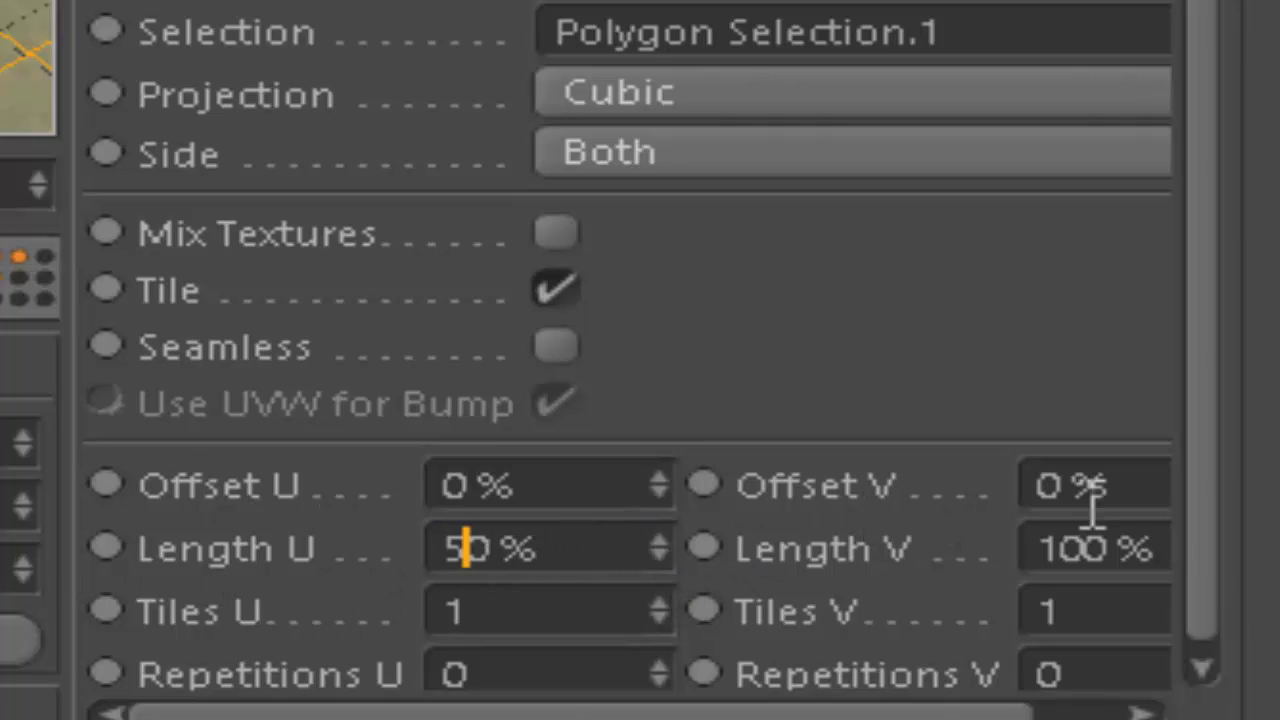
{"action": "key", "text": "Return"}
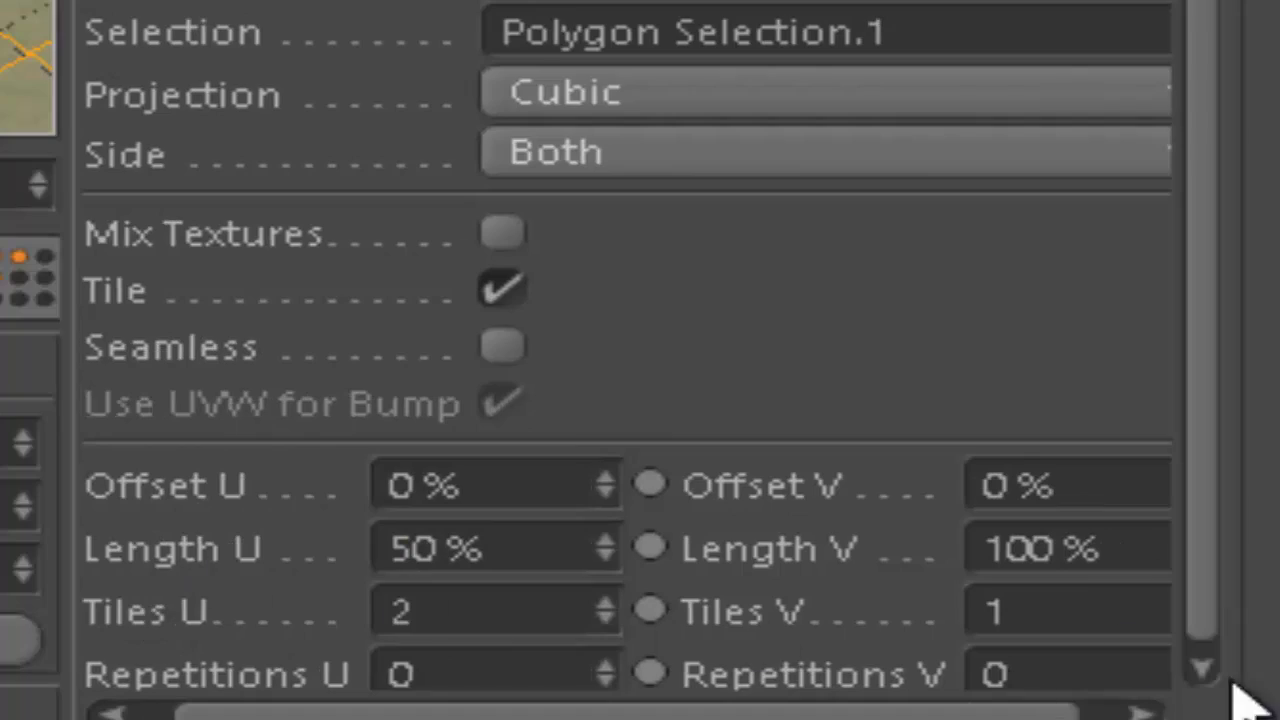
{"action": "left_click_drag", "start_coordinate": [1066, 548], "coordinate": [905, 548]}
{"action": "type", "text": "5"}
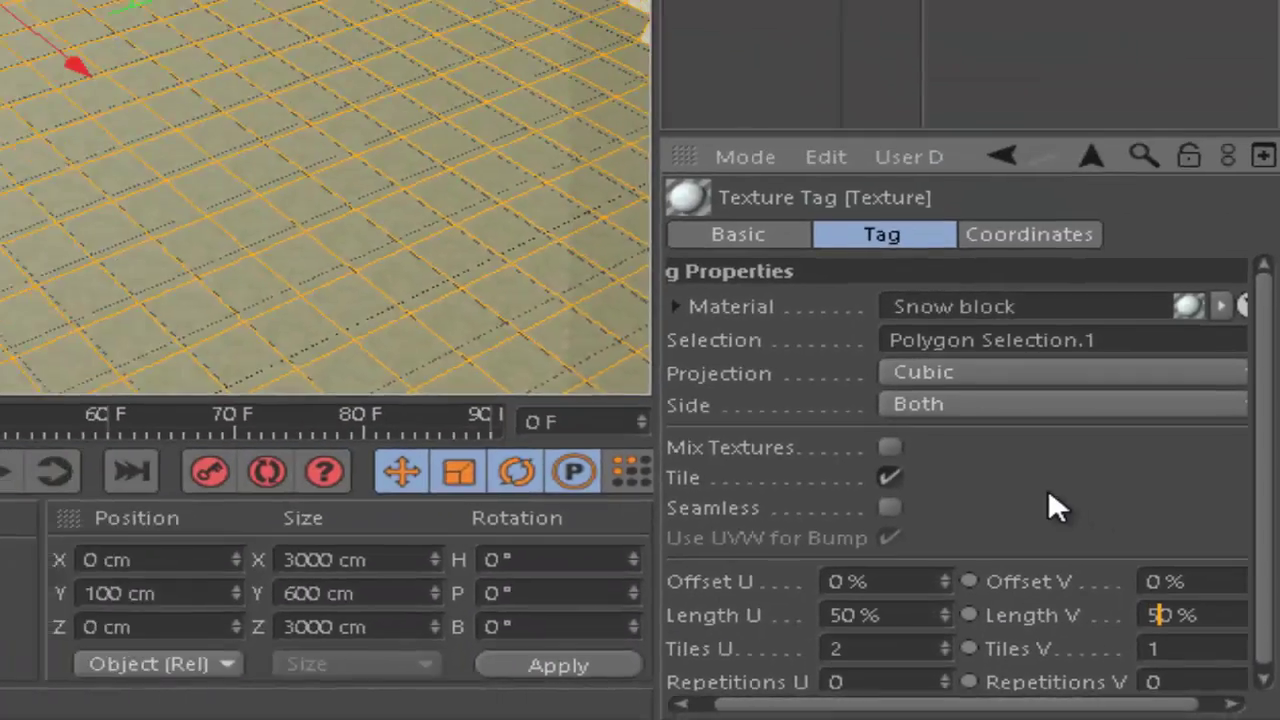
{"action": "key", "text": "Return"}
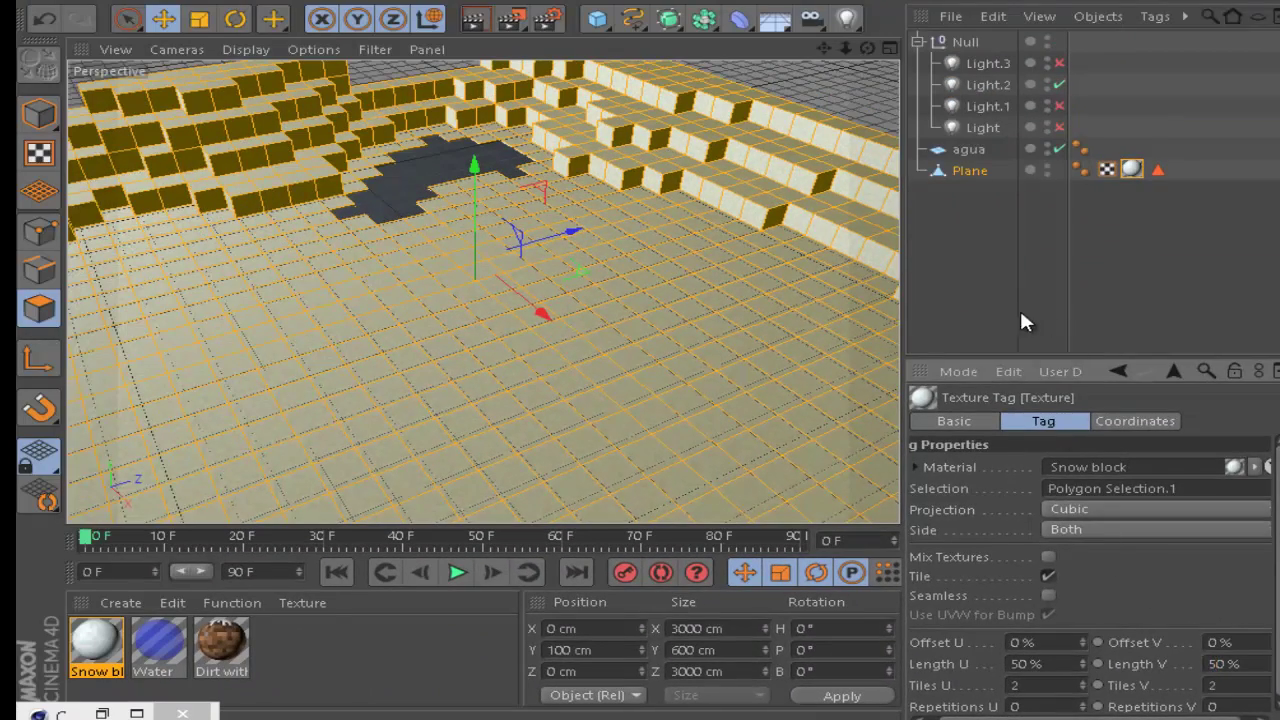
Step: Zoom in and inspect the snow-textured floor polygons up close
{"action": "left_click", "coordinate": [1034, 332]}
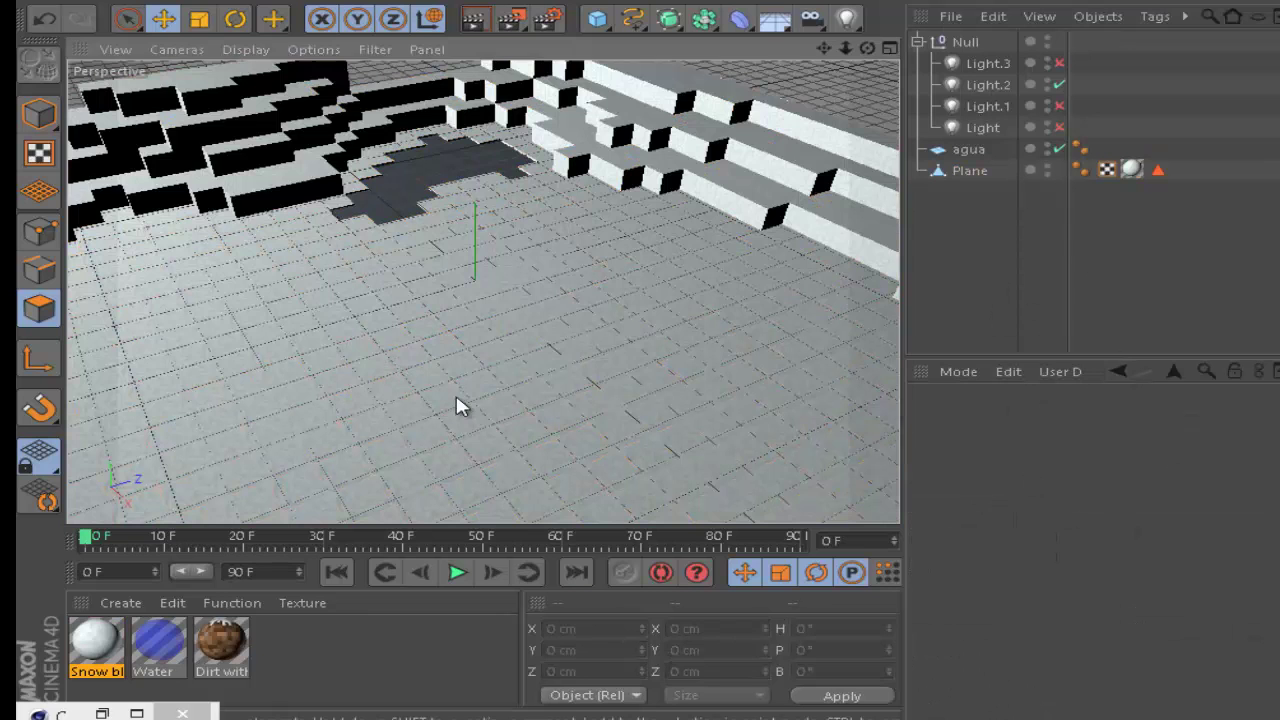
{"action": "scroll", "coordinate": [455, 410], "scroll_direction": "up", "scroll_amount": 3}
{"action": "scroll", "coordinate": [455, 430], "scroll_direction": "up", "scroll_amount": 3}
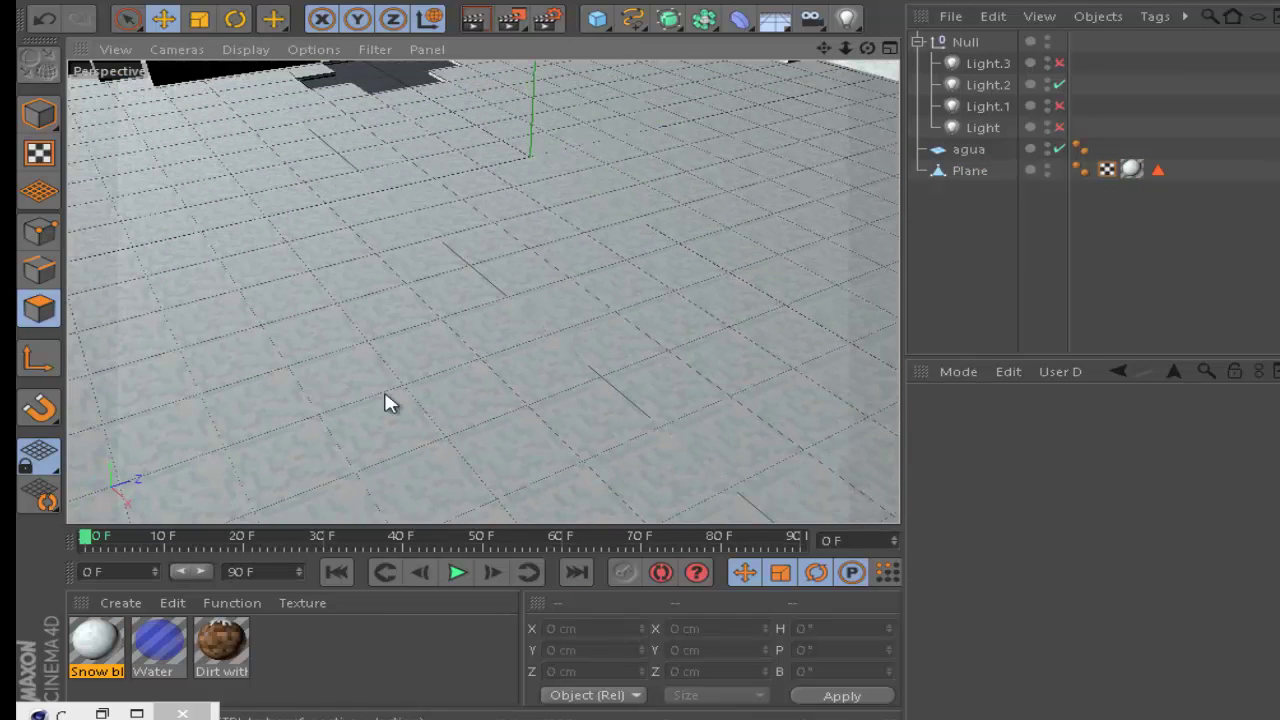
{"action": "left_click", "coordinate": [645, 405]}
{"action": "left_click", "coordinate": [545, 400]}
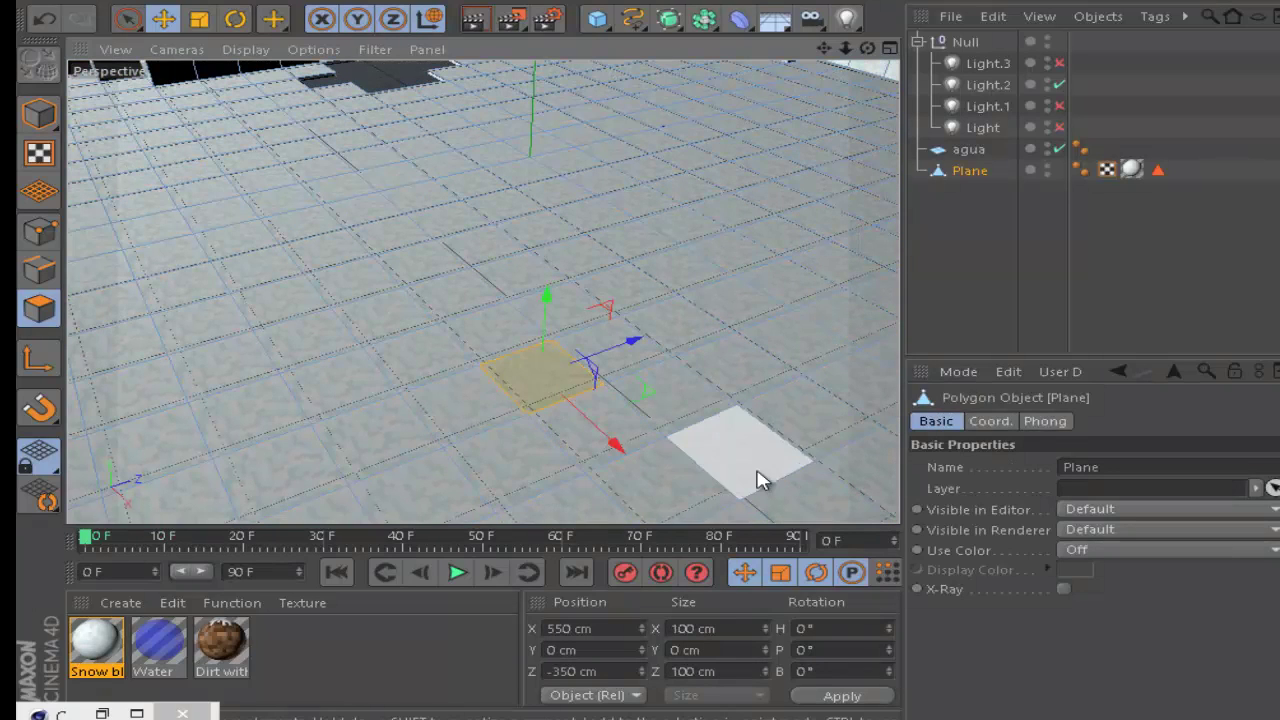
{"action": "left_click", "coordinate": [954, 325]}
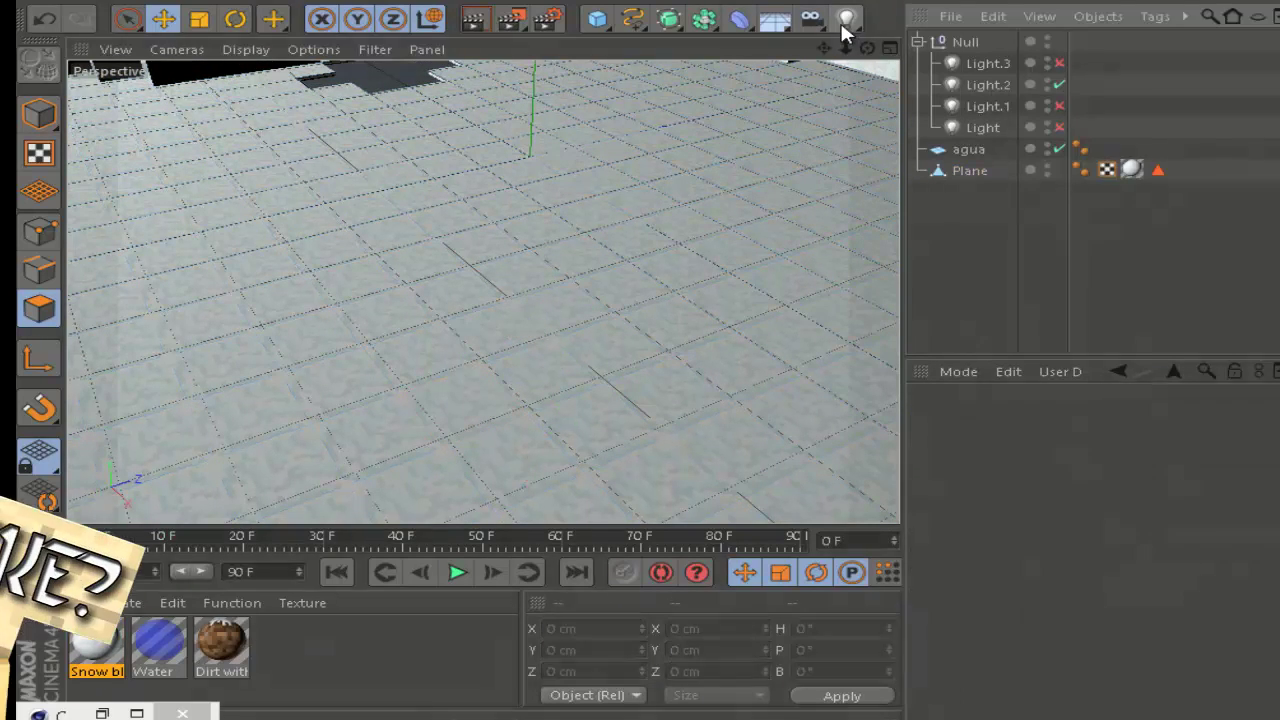
{"action": "left_click_drag", "start_coordinate": [670, 350], "coordinate": [886, 220], "text": "alt"}
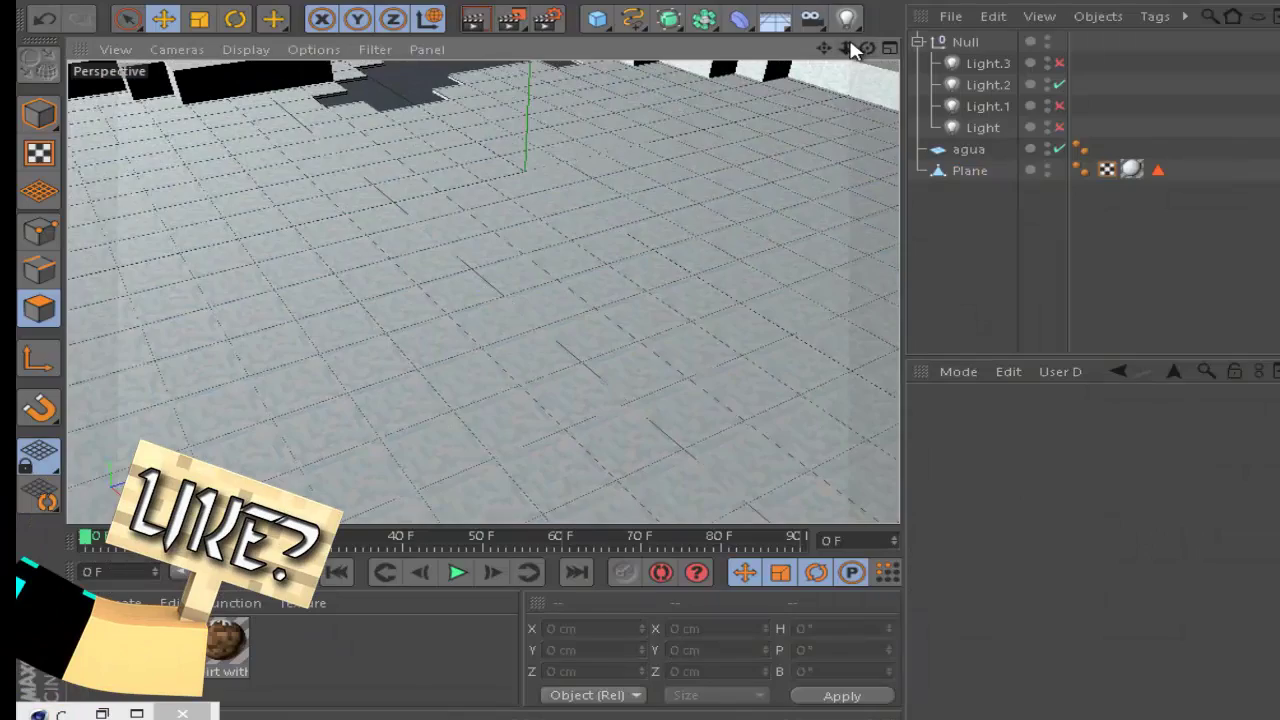
Step: Zoom back out over the whole terrain and open the Dirt with snow material settings
{"action": "scroll", "coordinate": [670, 345], "scroll_direction": "down", "scroll_amount": 3}
{"action": "scroll", "coordinate": [668, 338], "scroll_direction": "down", "scroll_amount": 3}
{"action": "scroll", "coordinate": [668, 338], "scroll_direction": "down", "scroll_amount": 2}
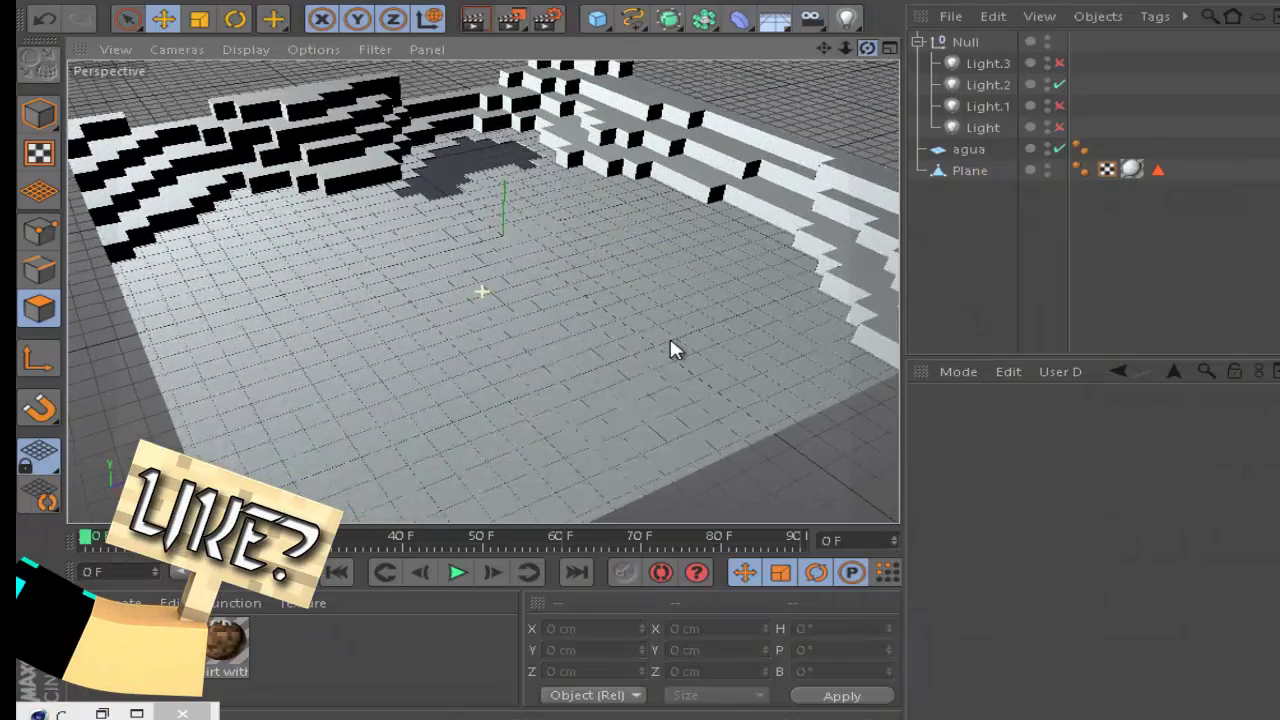
{"action": "scroll", "coordinate": [669, 336], "scroll_direction": "down", "scroll_amount": 2}
{"action": "left_click_drag", "start_coordinate": [669, 336], "coordinate": [868, 41], "text": "alt"}
{"action": "left_click_drag", "start_coordinate": [668, 352], "coordinate": [835, 45], "text": "alt"}
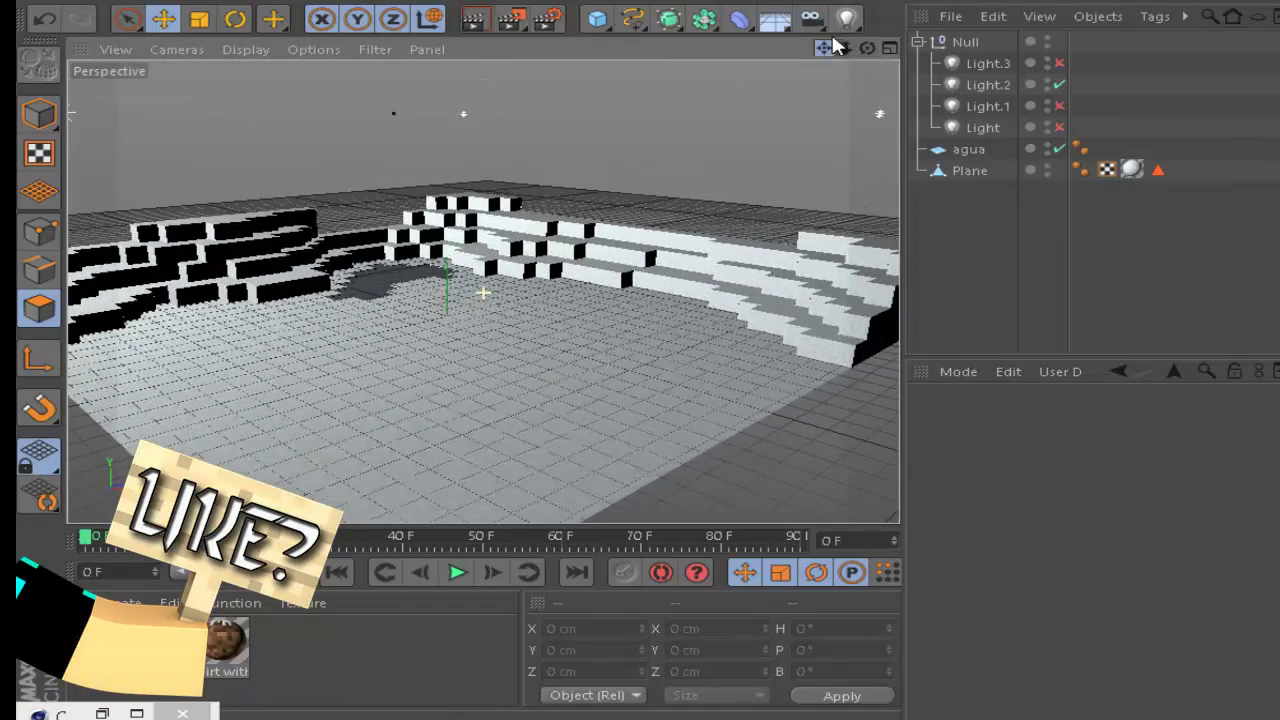
{"action": "left_click", "coordinate": [228, 638]}
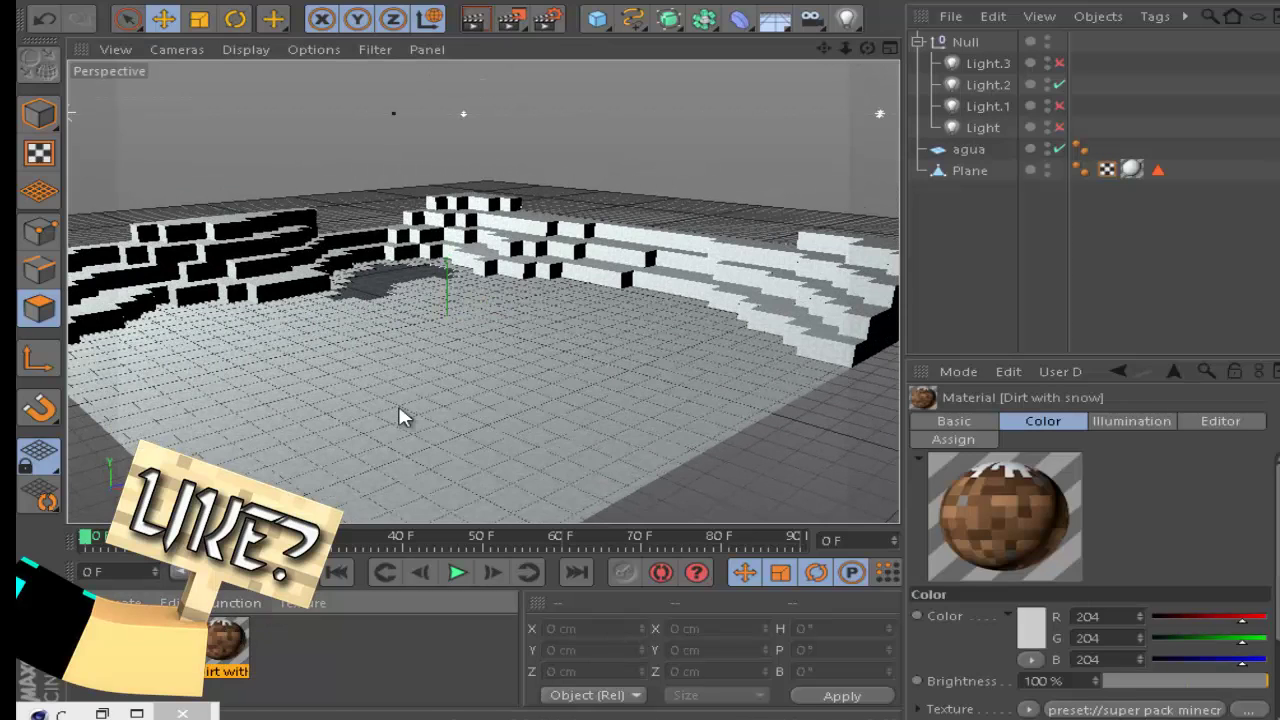
Step: Collapse the Null, select the Plane, and switch to Loop Selection
{"action": "left_click", "coordinate": [918, 41]}
{"action": "left_click", "coordinate": [942, 86]}
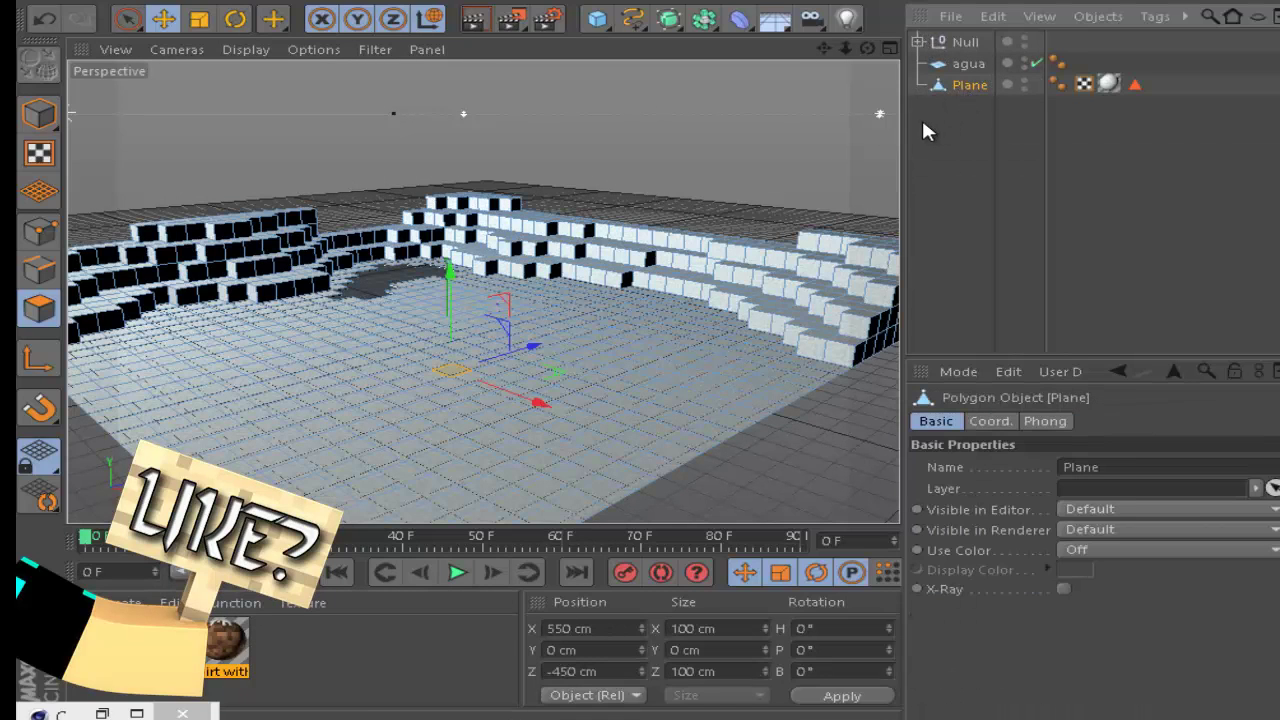
{"action": "key", "text": "u"}
{"action": "key", "text": "l"}
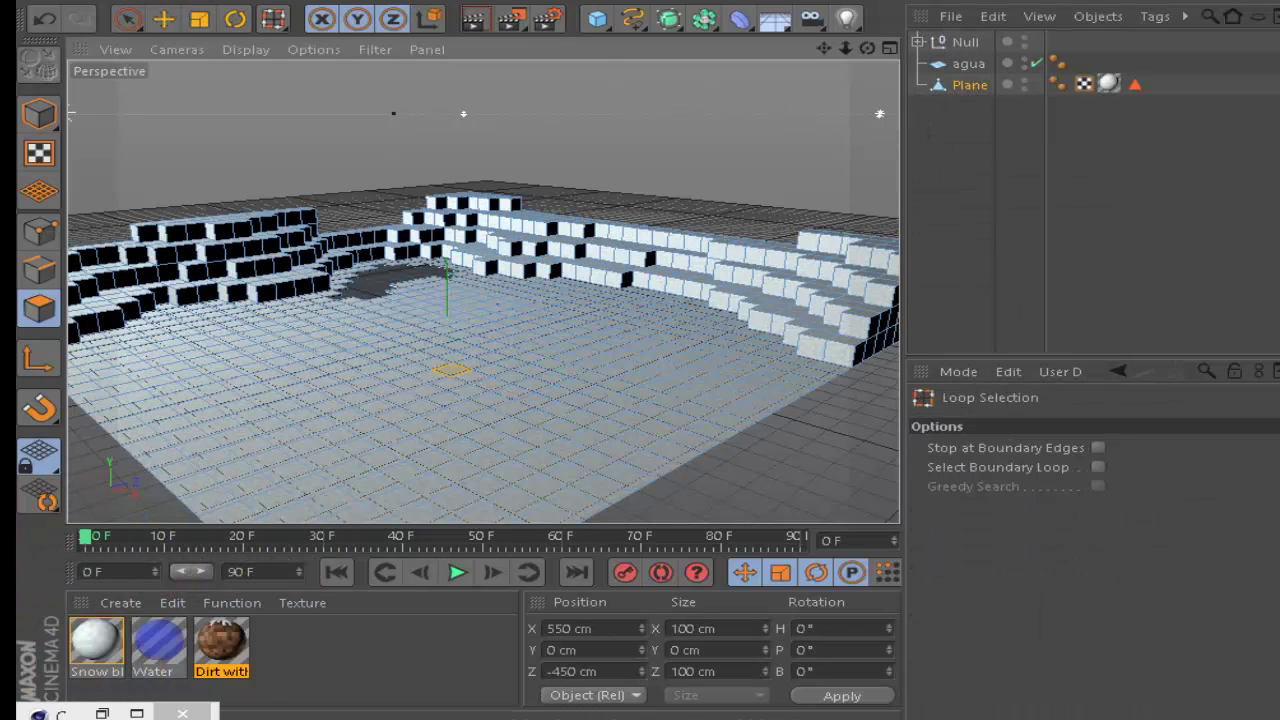
{"action": "key", "text": "u"}
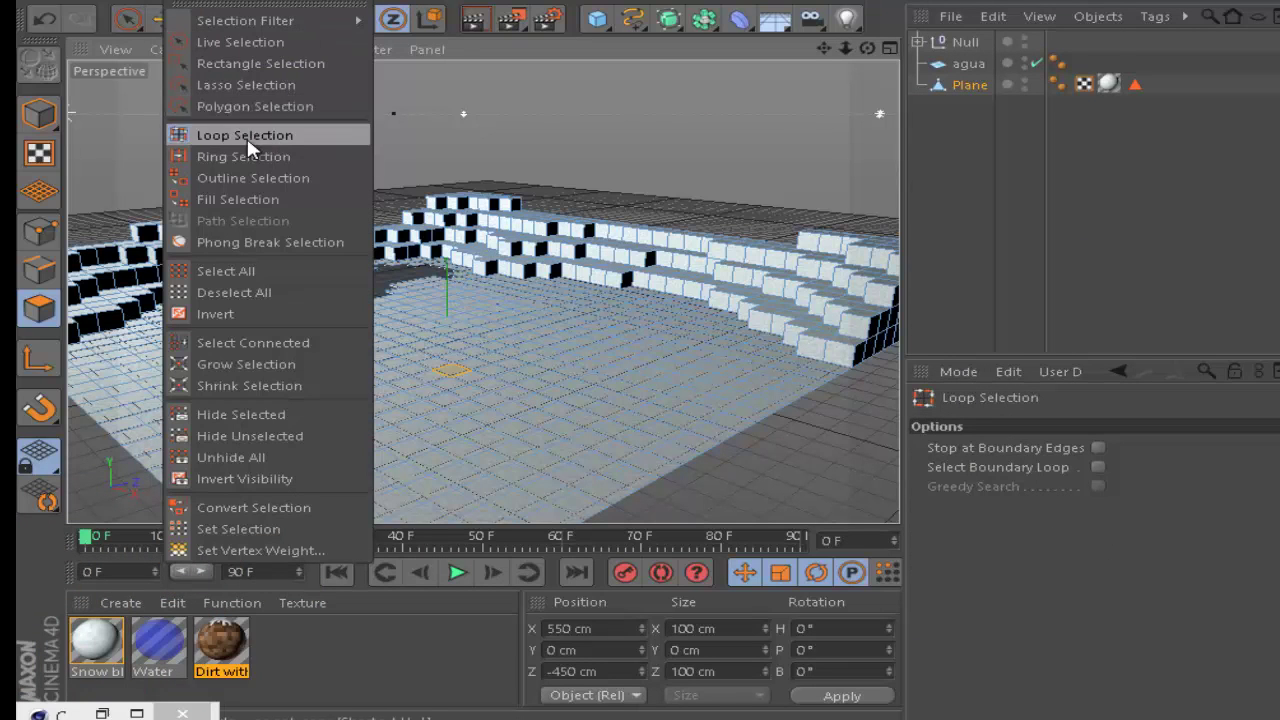
{"action": "left_click", "coordinate": [246, 135]}
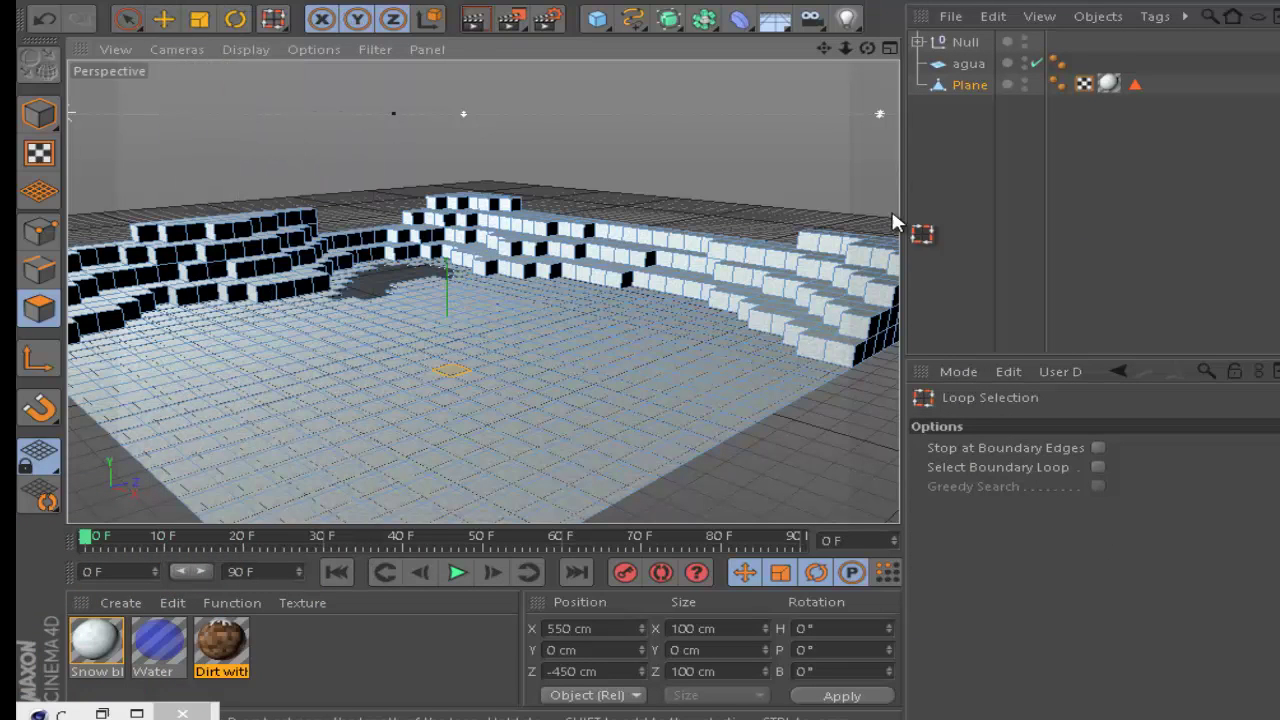
Step: Loop-select the bottom ring and each stair row of block side faces
{"action": "left_click", "coordinate": [820, 353]}
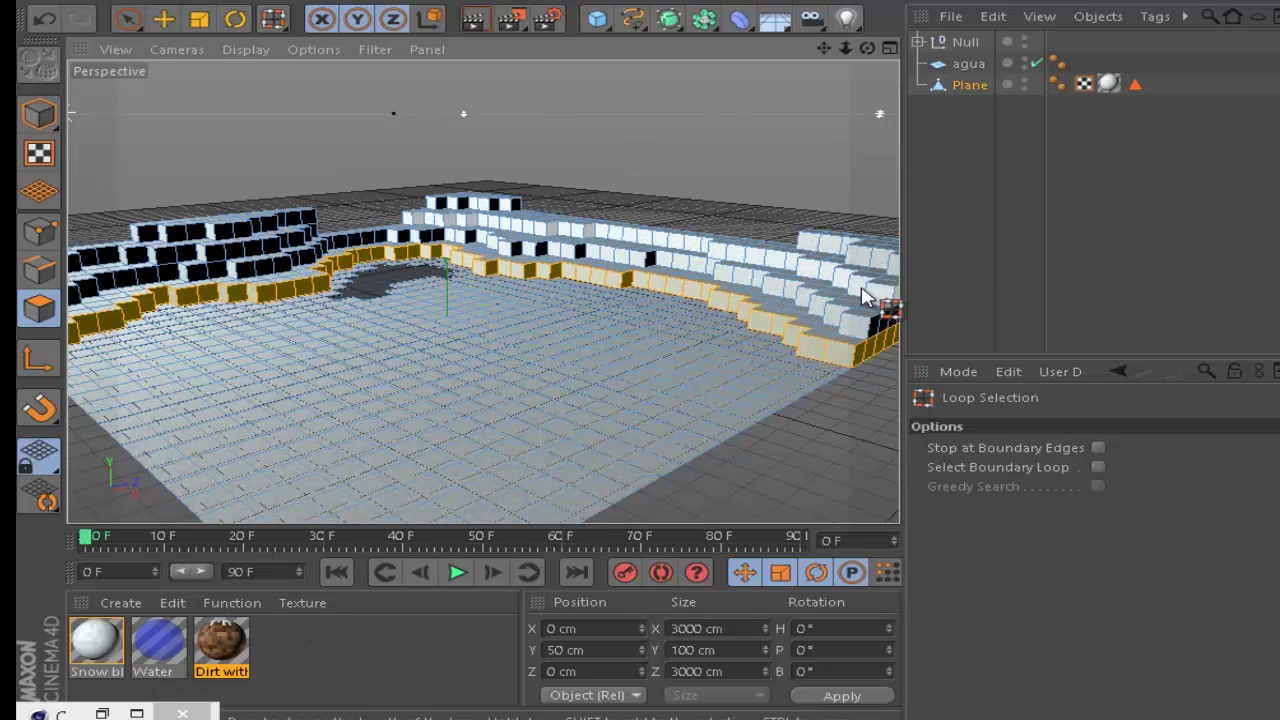
{"action": "left_click_drag", "start_coordinate": [871, 294], "coordinate": [843, 323], "text": "alt"}
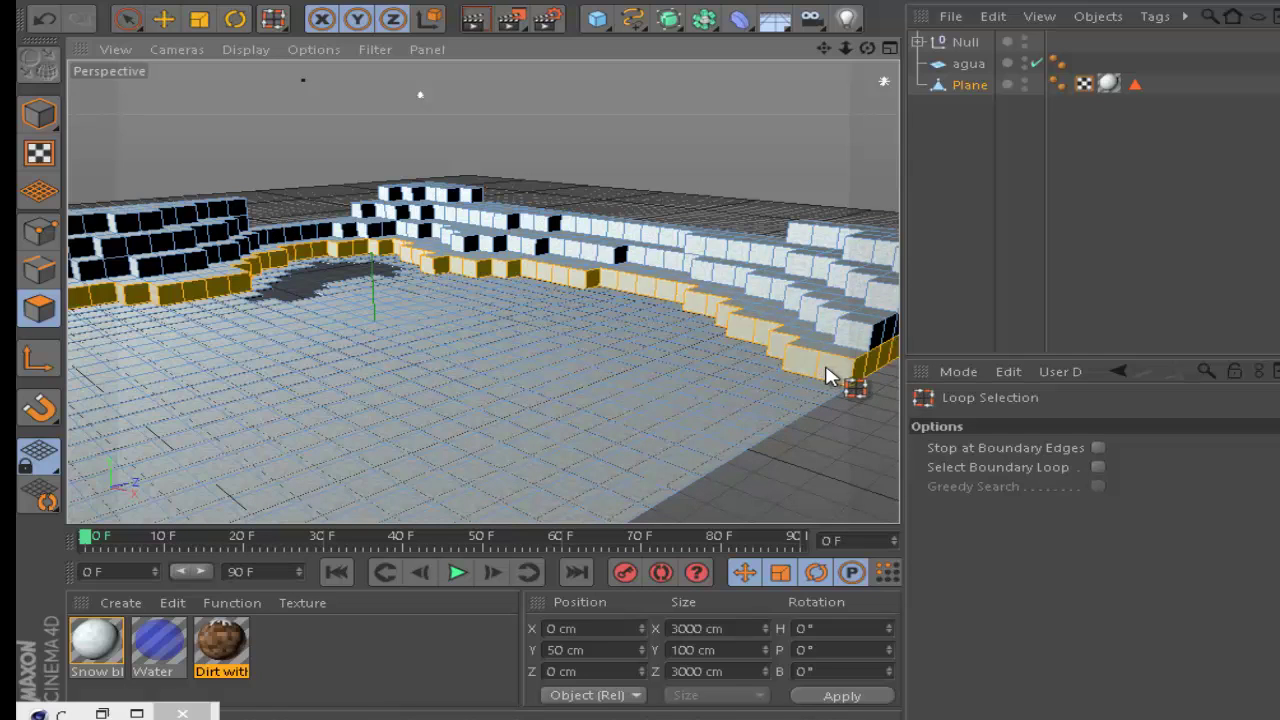
{"action": "left_click", "coordinate": [732, 427]}
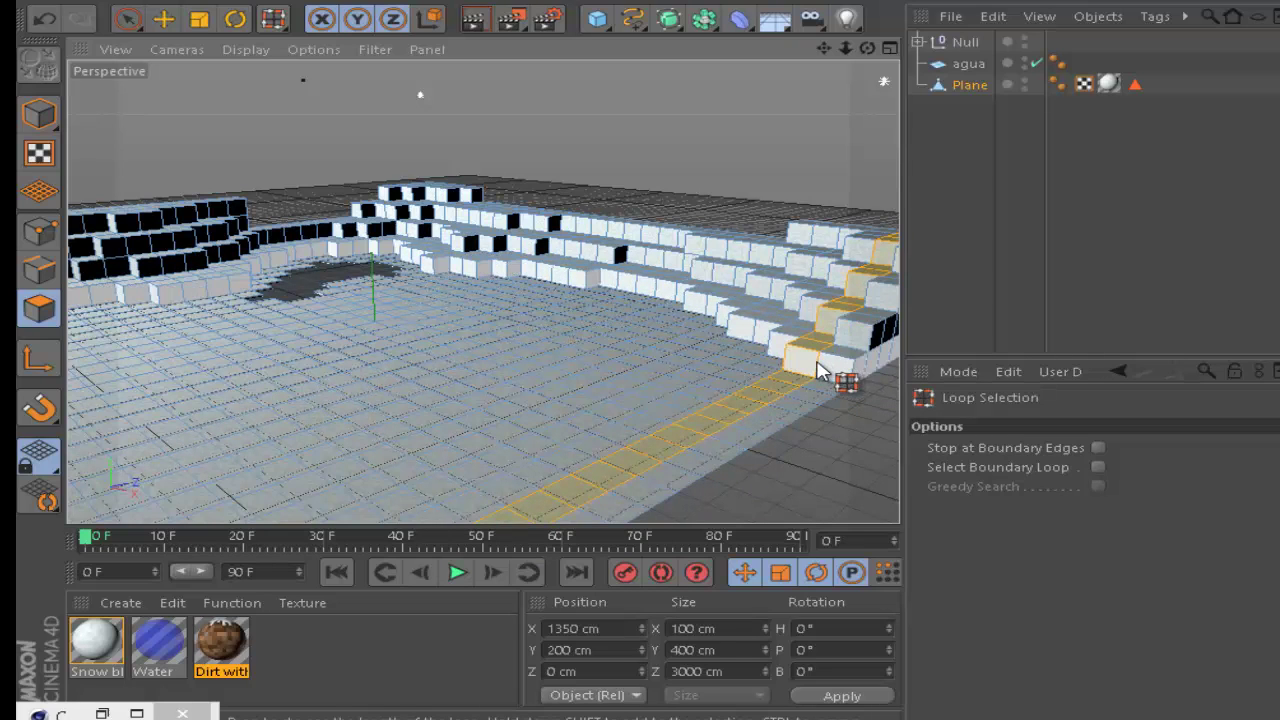
{"action": "left_click", "coordinate": [826, 369]}
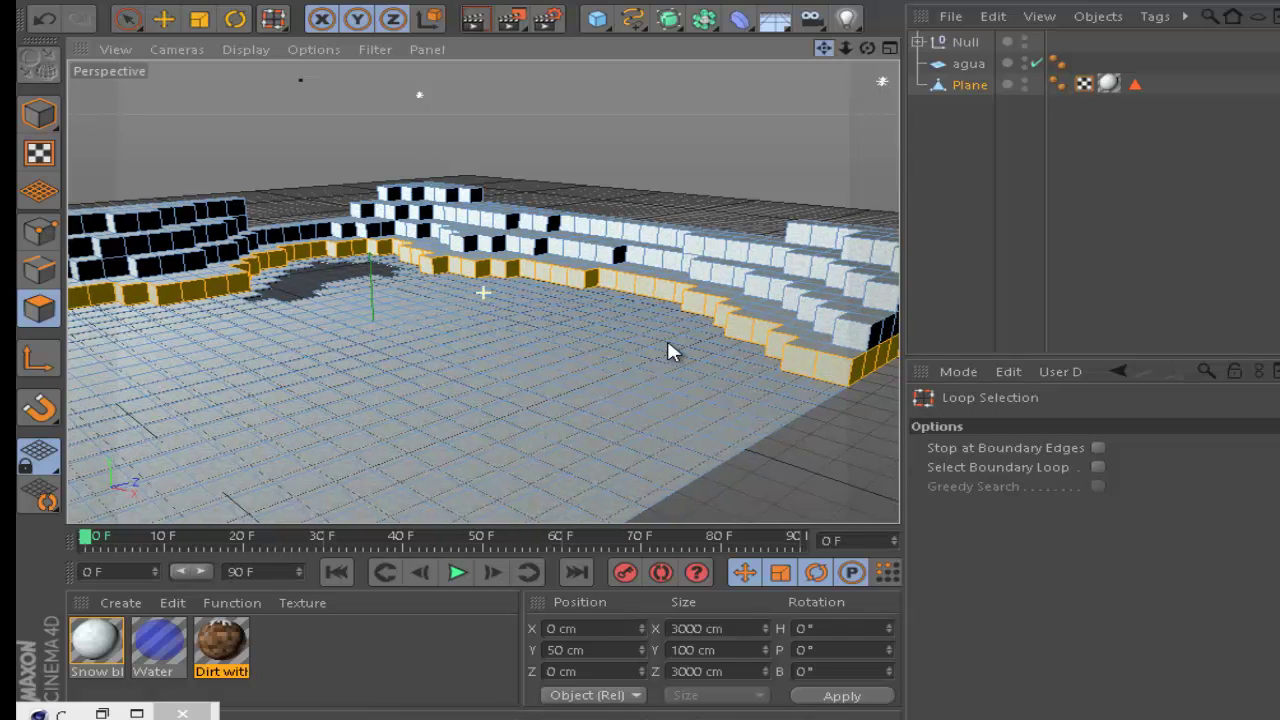
{"action": "mouse_move", "coordinate": [670, 350]}
{"action": "left_mouse_down", "text": "alt"}
{"action": "mouse_move", "coordinate": [700, 375]}
{"action": "mouse_move", "coordinate": [737, 355]}
{"action": "left_mouse_up", "text": "alt"}
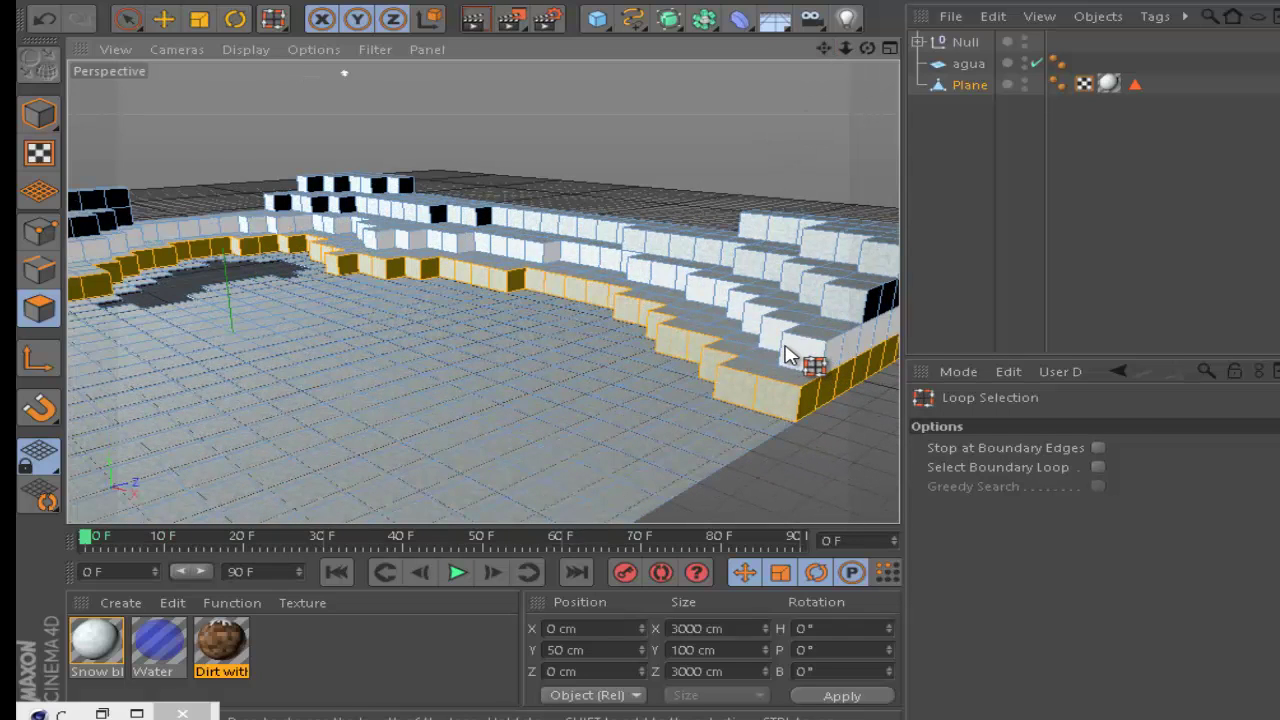
{"action": "left_click", "coordinate": [820, 328], "text": "shift"}
{"action": "left_click", "coordinate": [834, 306], "text": "shift"}
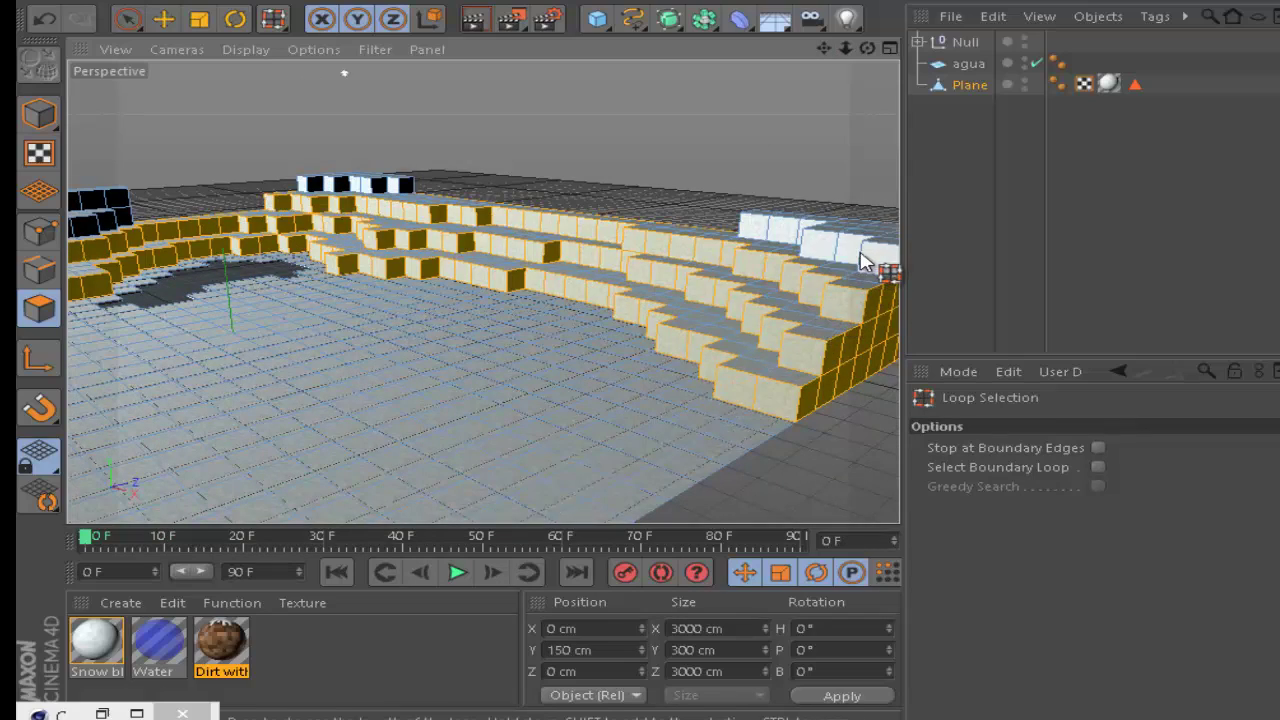
{"action": "mouse_move", "coordinate": [865, 262]}
{"action": "left_mouse_down", "text": "alt"}
{"action": "mouse_move", "coordinate": [657, 352]}
{"action": "mouse_move", "coordinate": [674, 346]}
{"action": "mouse_move", "coordinate": [434, 480]}
{"action": "left_mouse_up", "text": "alt"}
{"action": "left_click", "coordinate": [657, 352], "text": "shift"}
{"action": "left_click_drag", "start_coordinate": [286, 443], "coordinate": [369, 279], "text": "alt"}
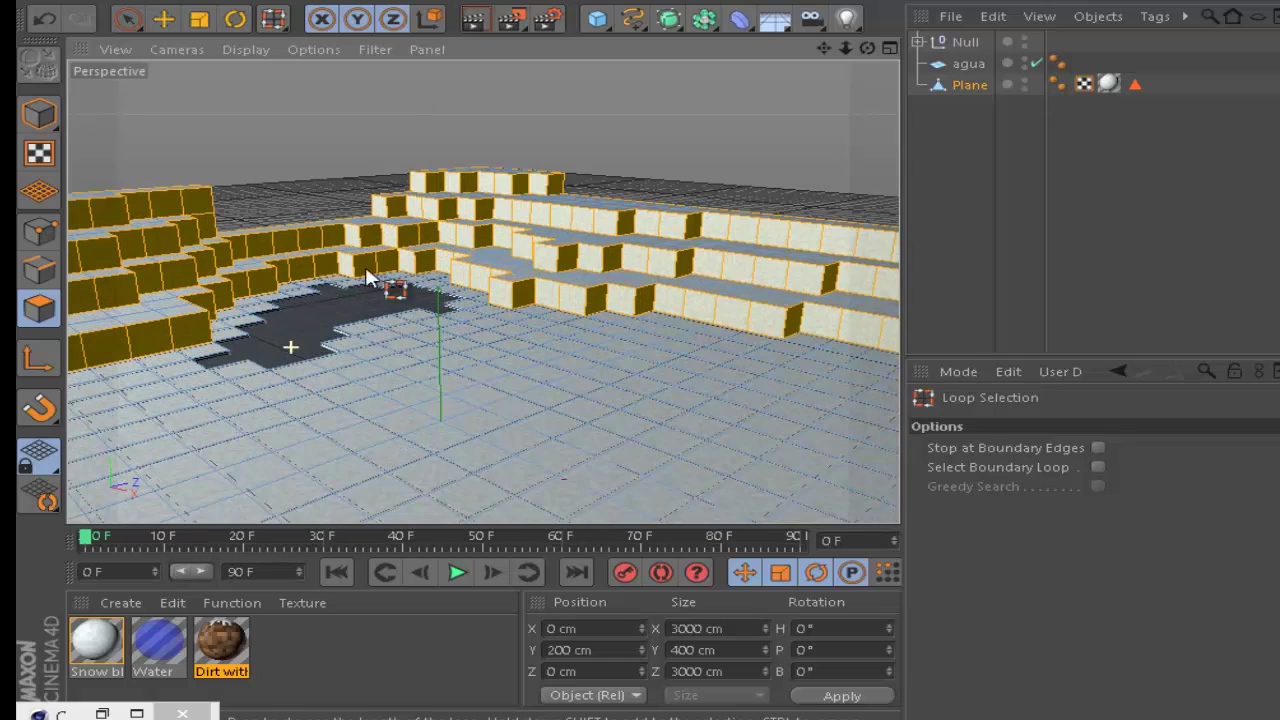
Step: Hide the agua water plane and add the side-face rings around the water hole
{"action": "double_click", "coordinate": [1024, 62]}
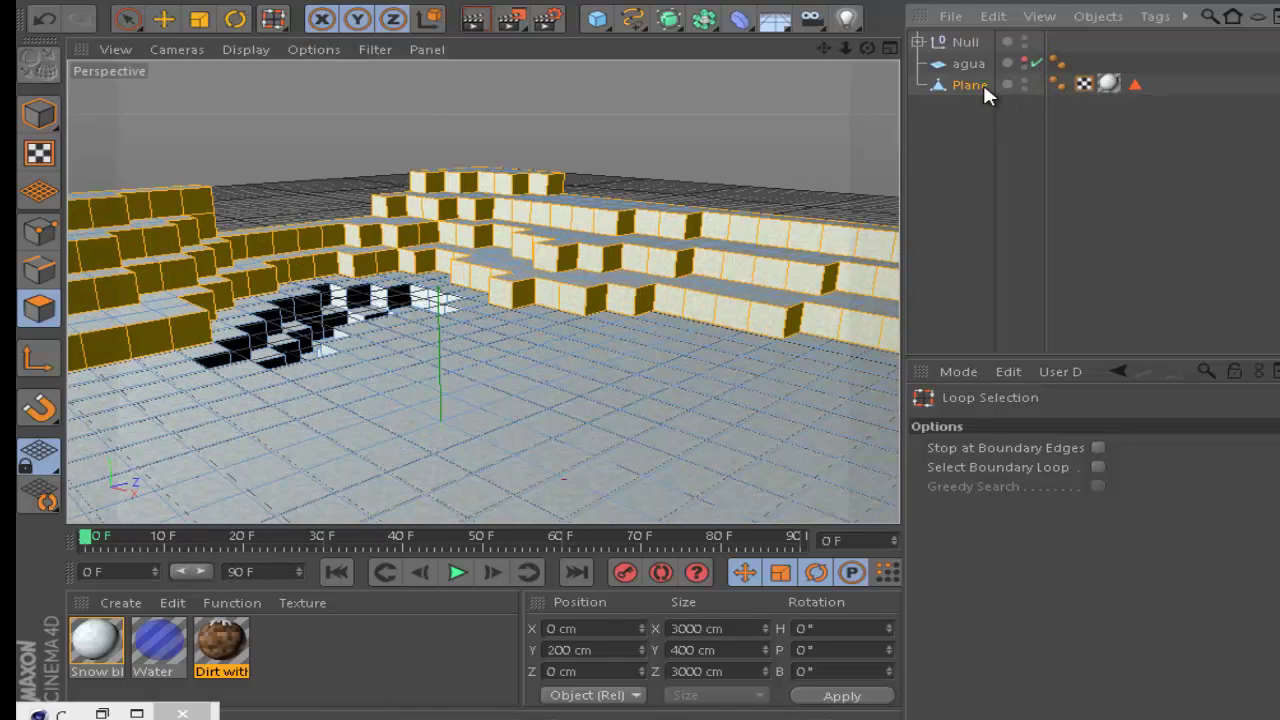
{"action": "mouse_move", "coordinate": [323, 298]}
{"action": "left_mouse_down", "text": "alt"}
{"action": "mouse_move", "coordinate": [306, 313]}
{"action": "mouse_move", "coordinate": [414, 296]}
{"action": "left_mouse_up", "text": "alt"}
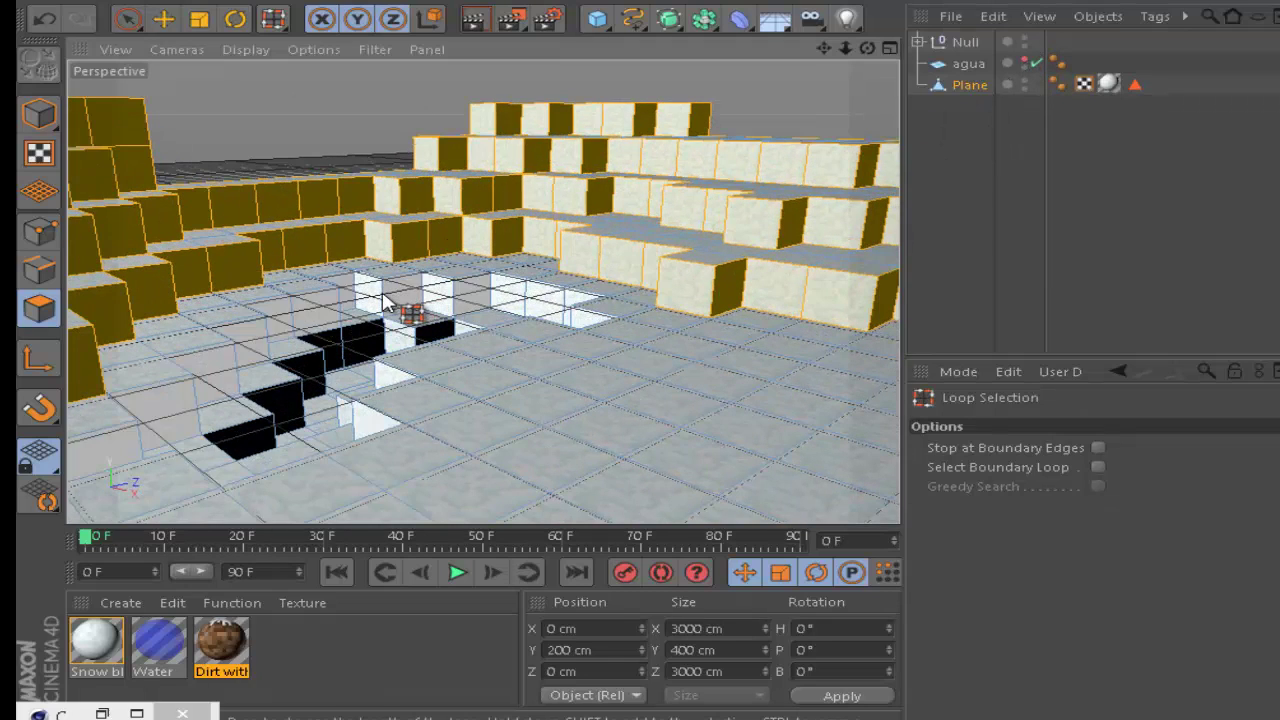
{"action": "left_click", "coordinate": [408, 345], "text": "shift"}
{"action": "left_click", "coordinate": [434, 288], "text": "shift"}
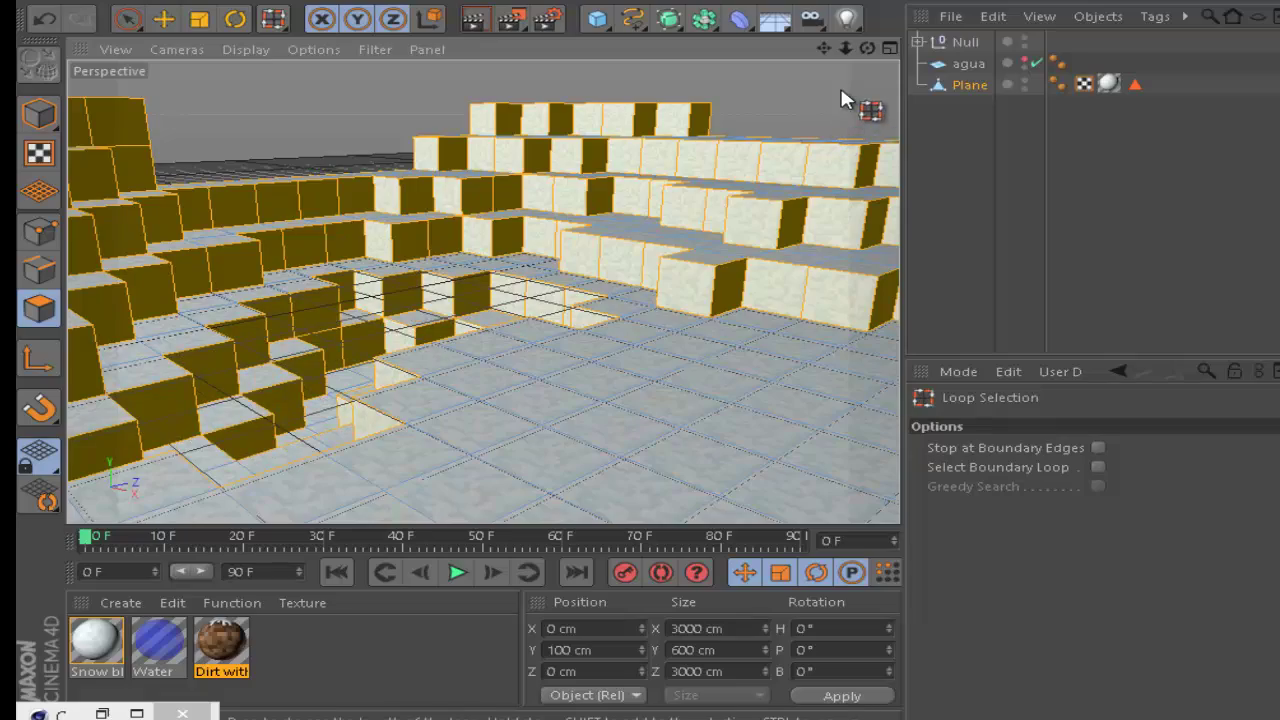
{"action": "left_click_drag", "start_coordinate": [845, 46], "coordinate": [672, 355]}
{"action": "left_click_drag", "start_coordinate": [865, 45], "coordinate": [308, 340]}
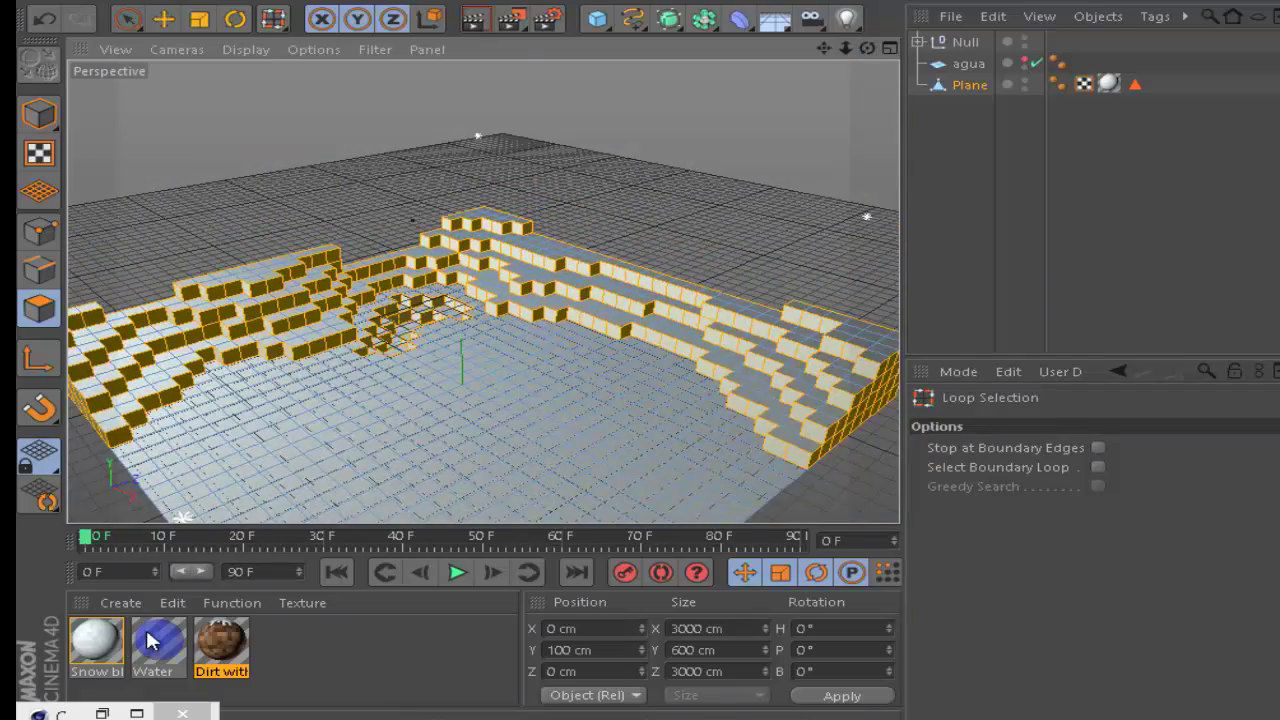
Step: Apply the Dirt with snow material to the Plane's selected side faces
{"action": "left_click", "coordinate": [210, 643]}
{"action": "right_click", "coordinate": [210, 643]}
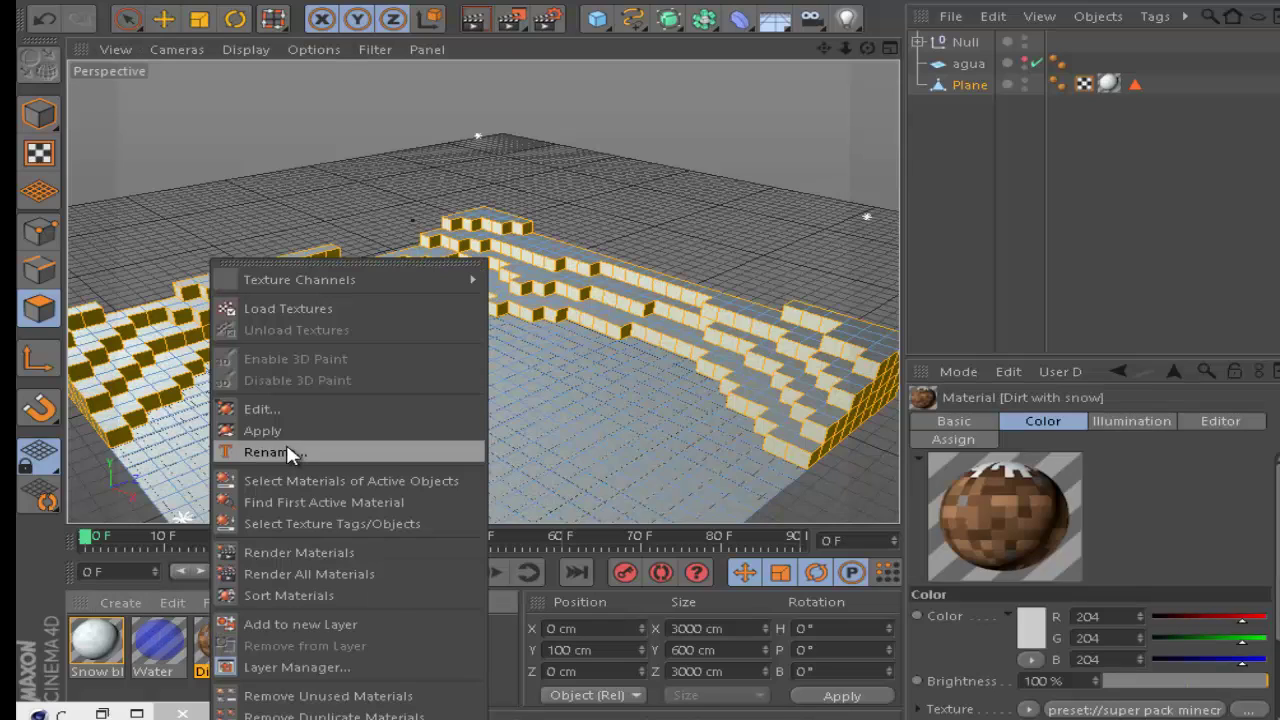
{"action": "key", "text": "Escape"}
{"action": "left_click_drag", "start_coordinate": [308, 440], "coordinate": [543, 366]}
{"action": "scroll", "coordinate": [677, 297], "scroll_direction": "up", "scroll_amount": 5}
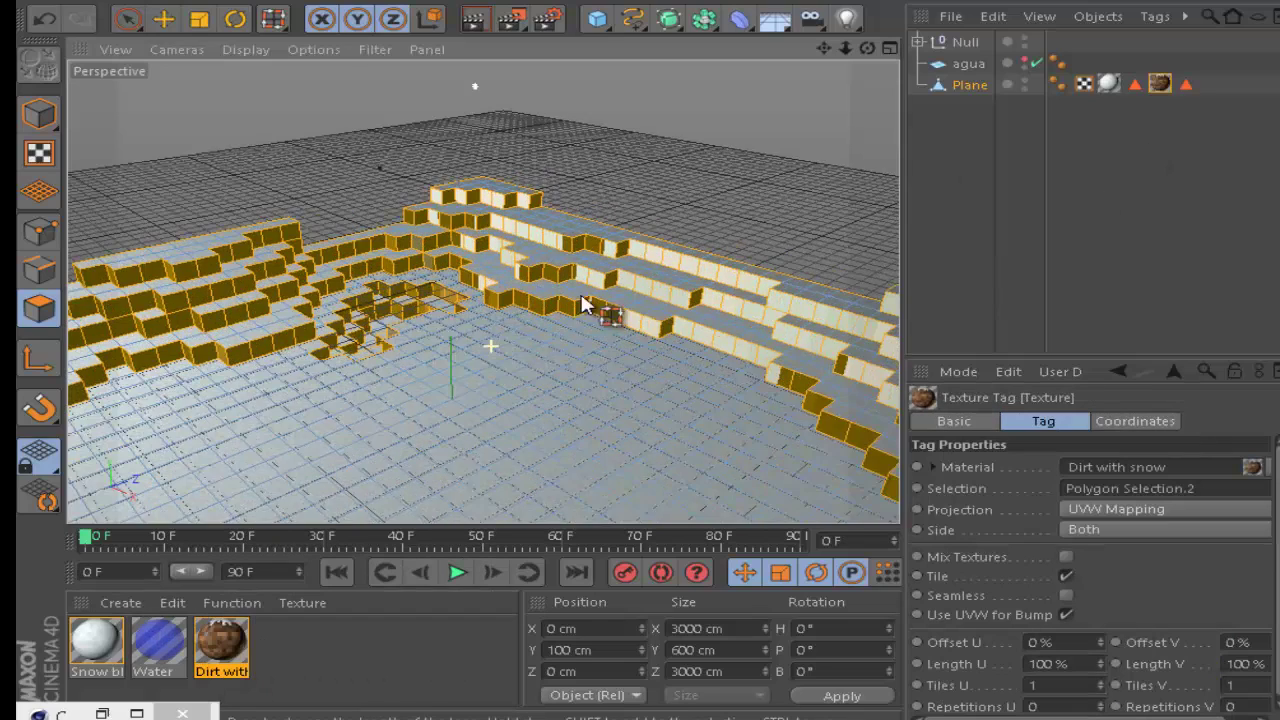
{"action": "scroll", "coordinate": [668, 360], "scroll_direction": "up", "scroll_amount": 2}
{"action": "left_click", "coordinate": [1134, 84]}
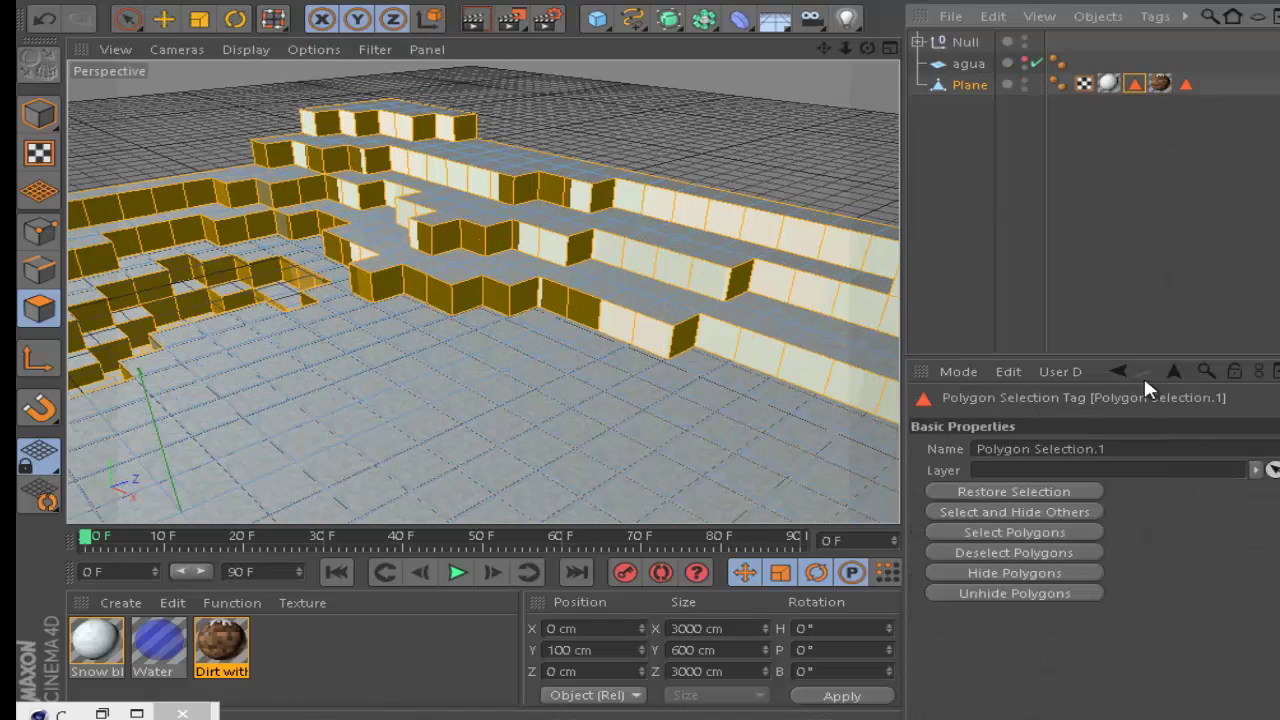
{"action": "left_click", "coordinate": [1160, 84]}
Step: Set the Dirt with snow texture to Cubic projection at 50% length U and V, then deselect
{"action": "left_click", "coordinate": [1100, 509]}
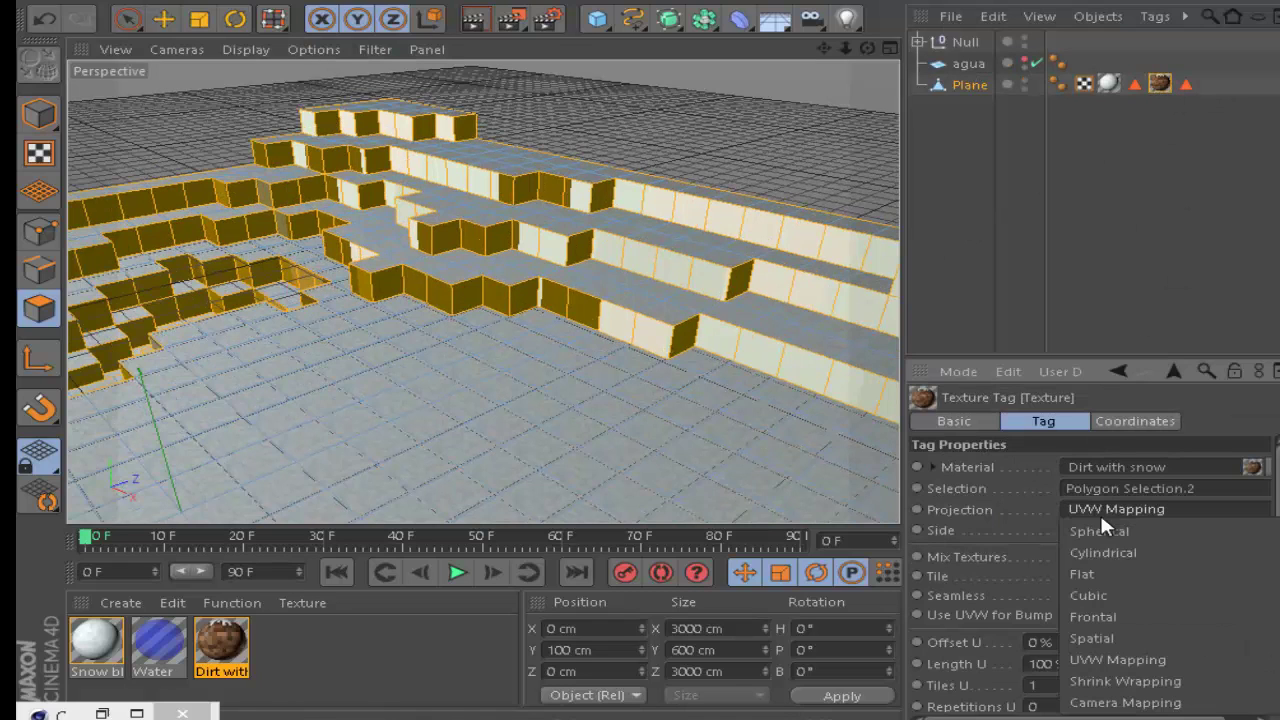
{"action": "left_click", "coordinate": [1088, 595]}
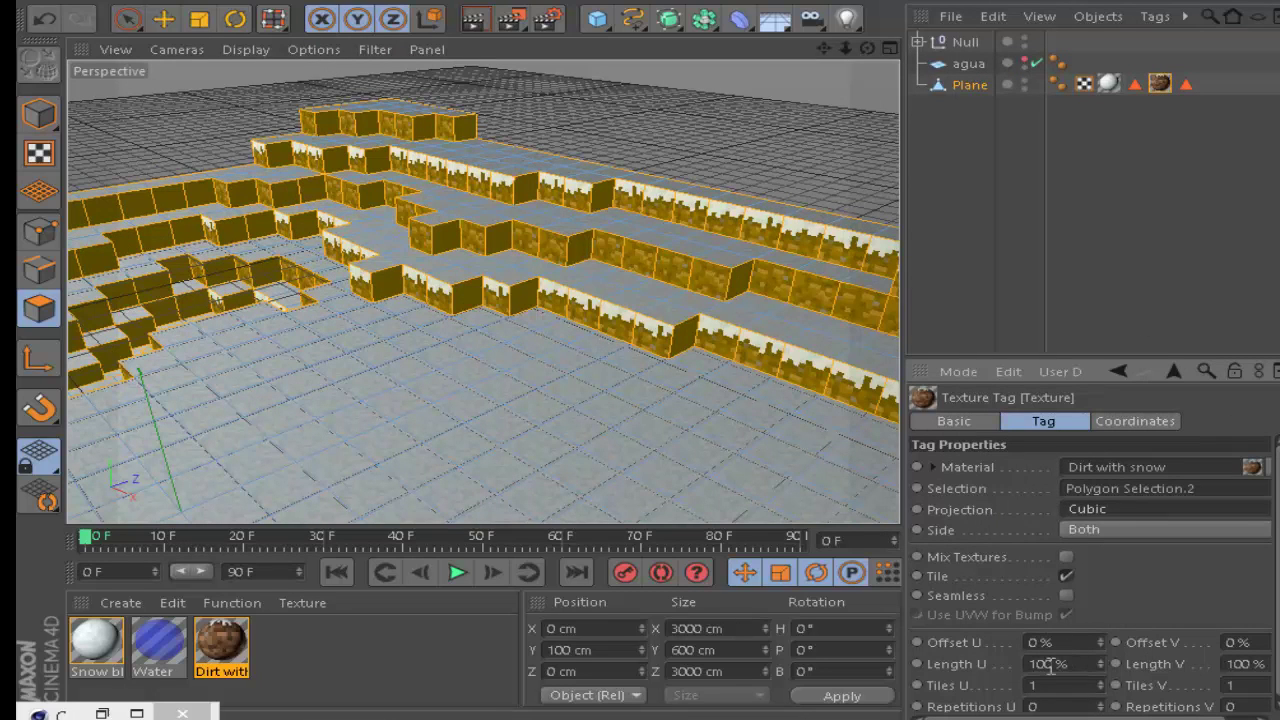
{"action": "left_click_drag", "start_coordinate": [1050, 667], "coordinate": [968, 650]}
{"action": "type", "text": "50"}
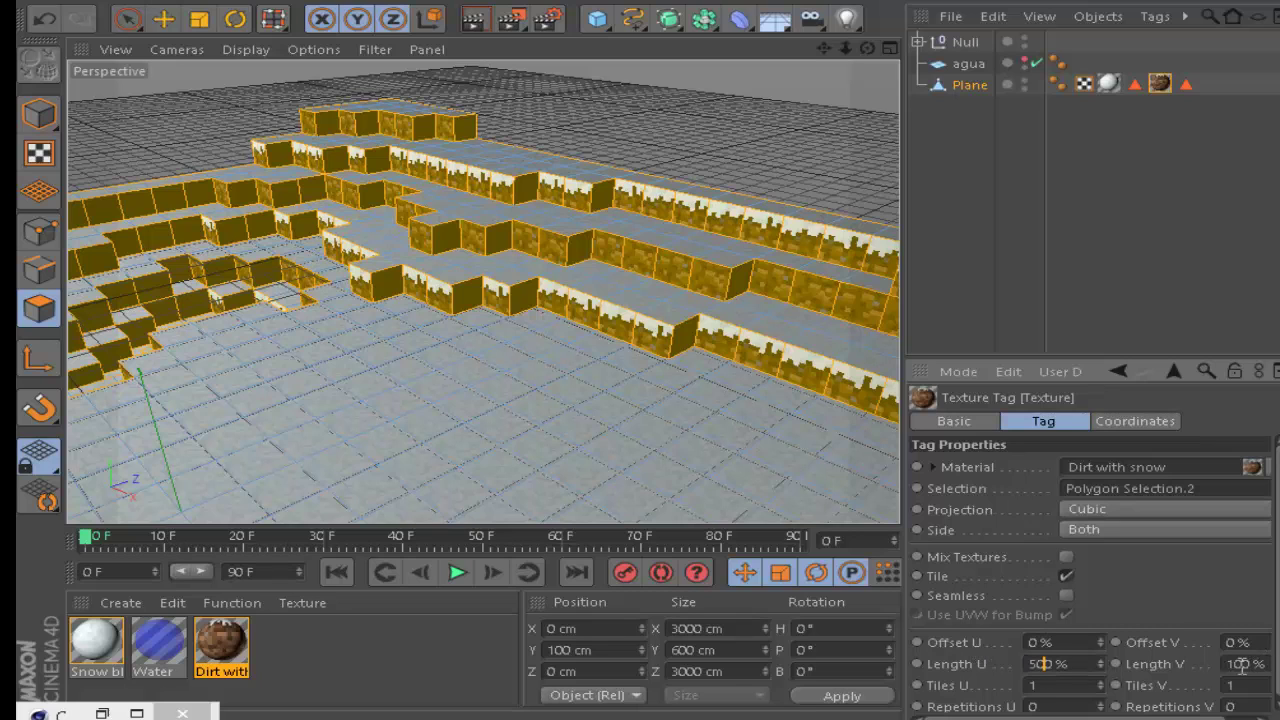
{"action": "double_click", "coordinate": [1240, 665]}
{"action": "type", "text": "5"}
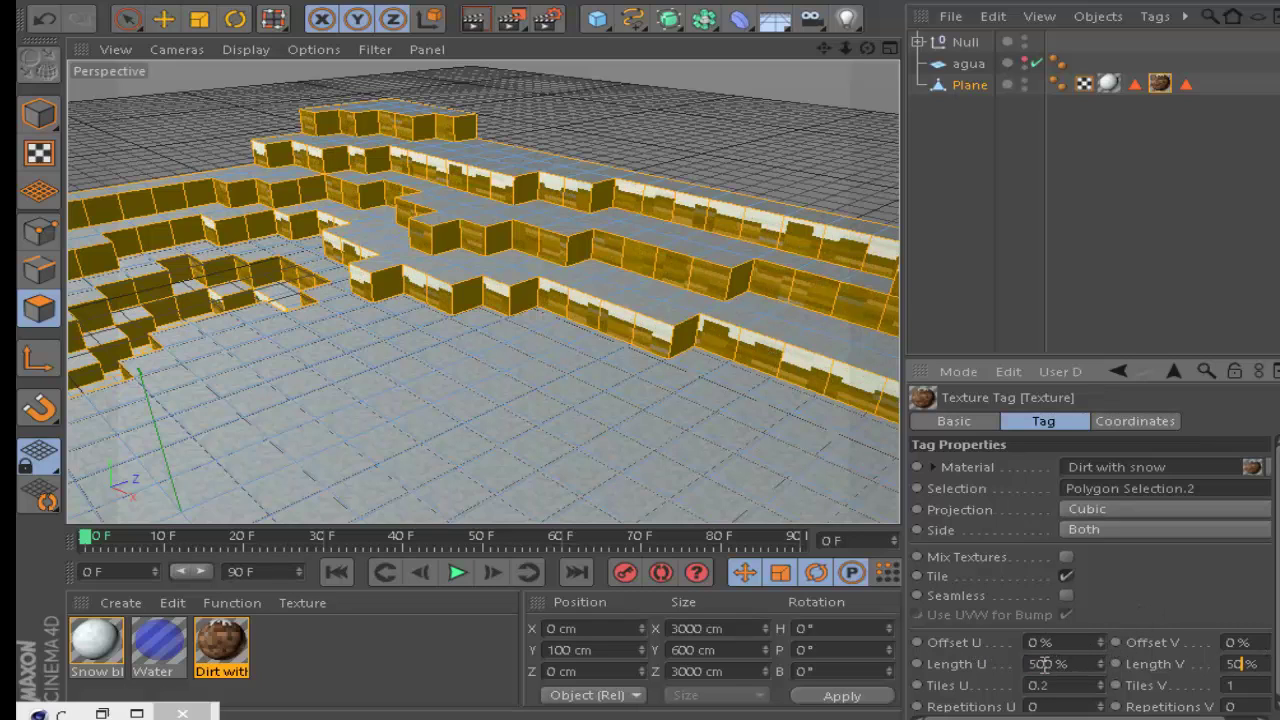
{"action": "left_click", "coordinate": [1043, 664]}
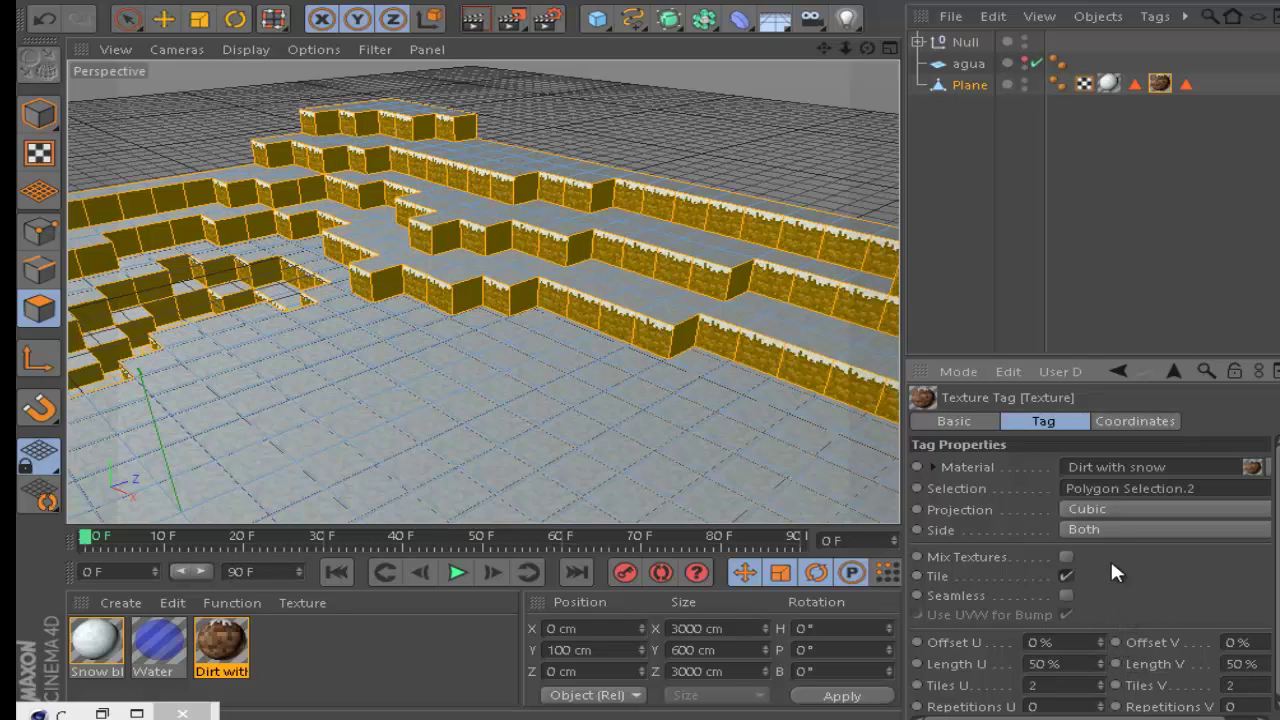
{"action": "left_click", "coordinate": [968, 226]}
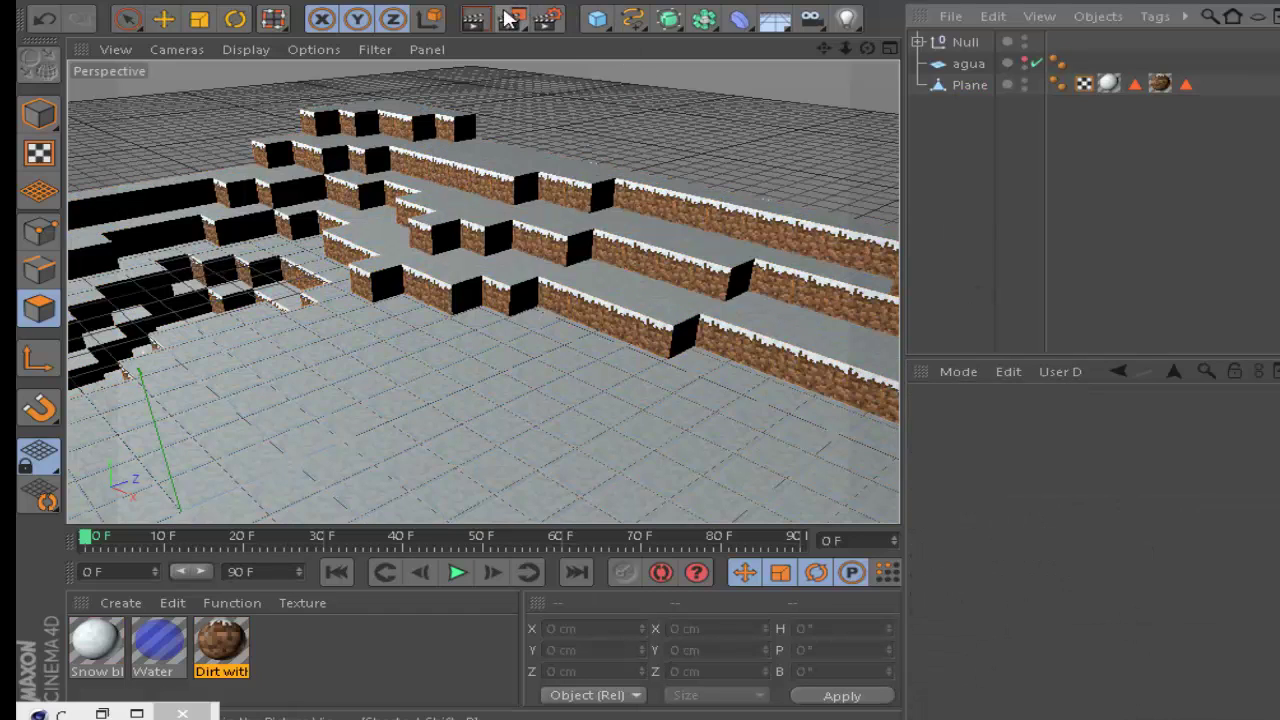
Step: Preview a render, then re-enable the agua water plane and select it
{"action": "left_click", "coordinate": [474, 19]}
{"action": "left_click", "coordinate": [586, 329]}
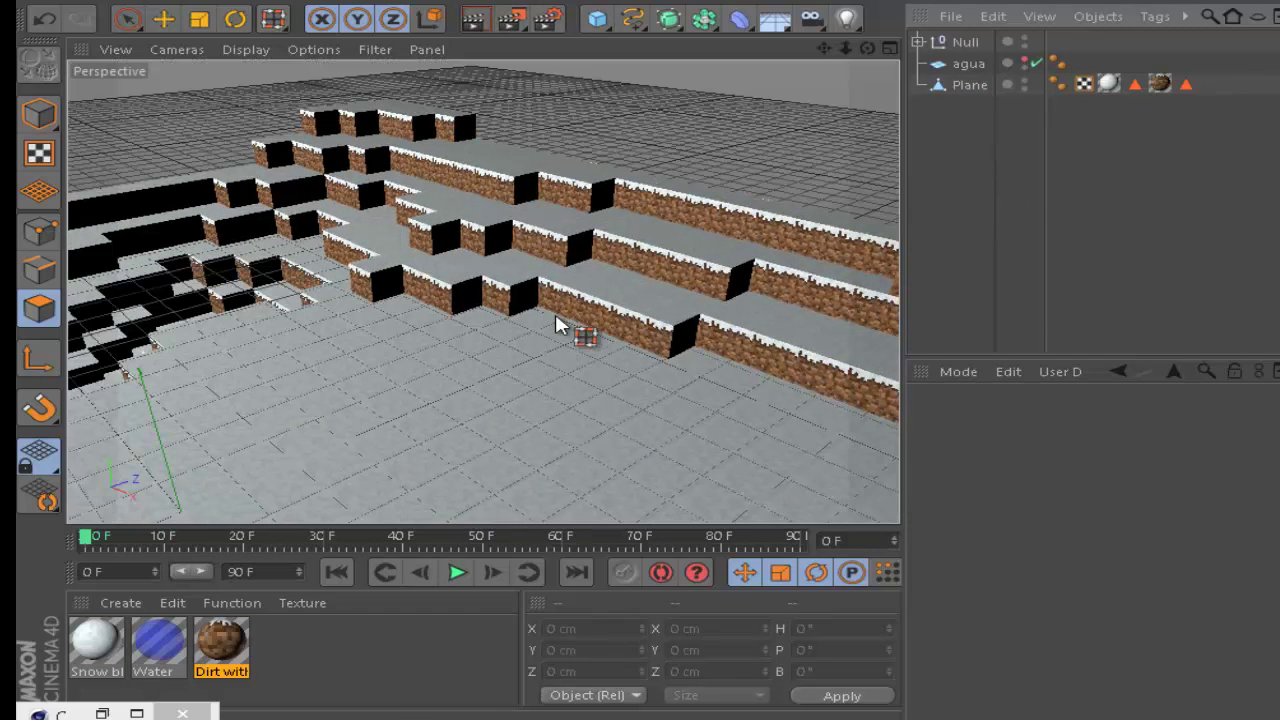
{"action": "left_click_drag", "start_coordinate": [823, 50], "coordinate": [840, 55]}
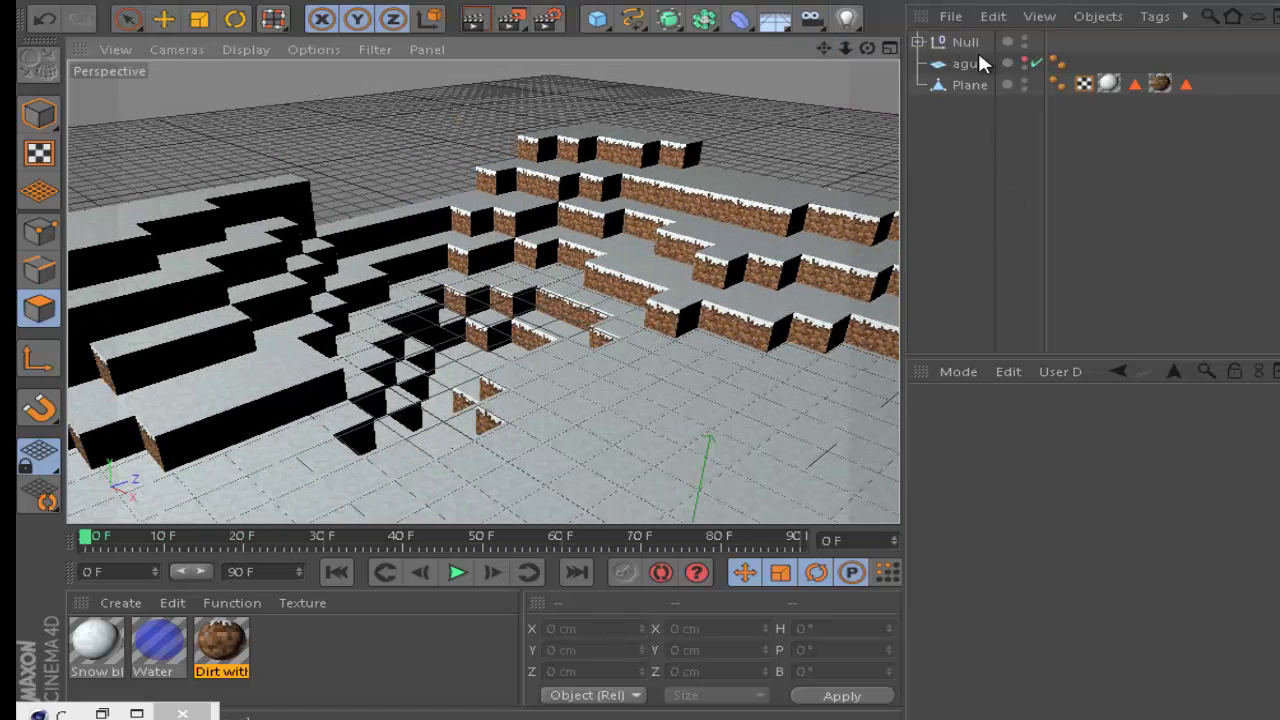
{"action": "left_click", "coordinate": [1033, 63]}
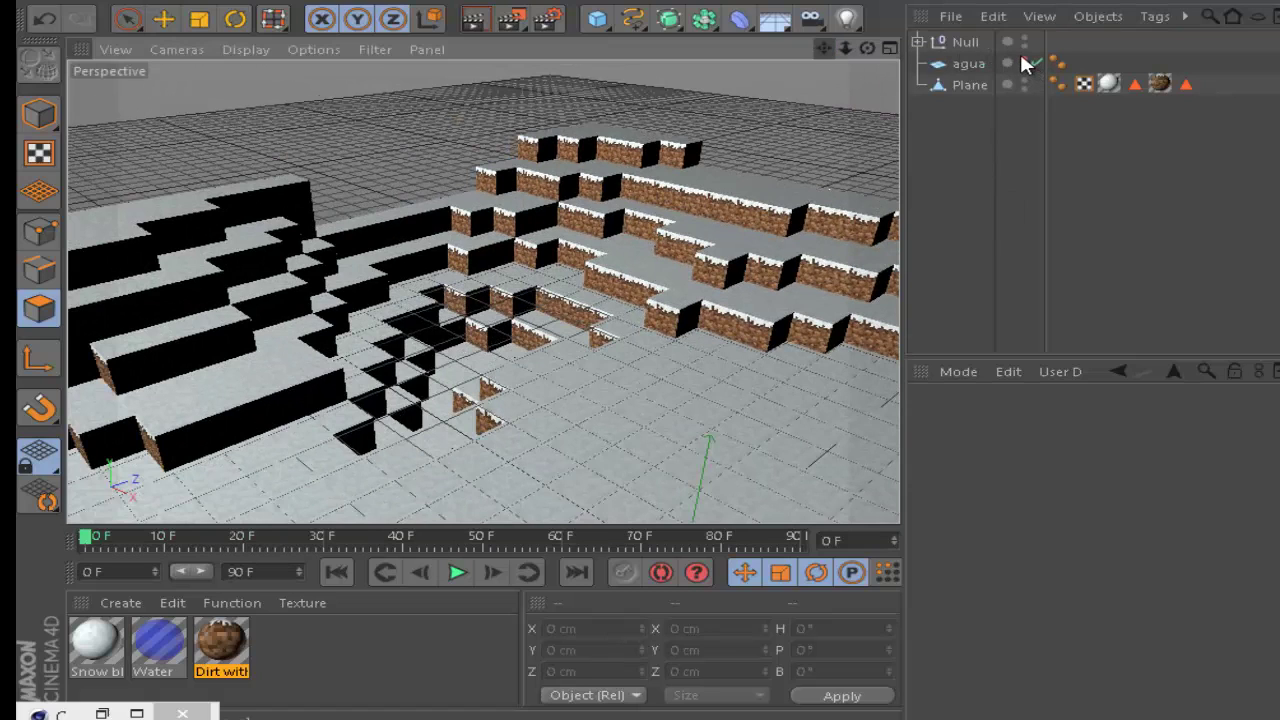
{"action": "left_click", "coordinate": [966, 65]}
Step: Give agua the Water material with Cubic projection and 50% length, then zoom out
{"action": "left_click", "coordinate": [158, 642]}
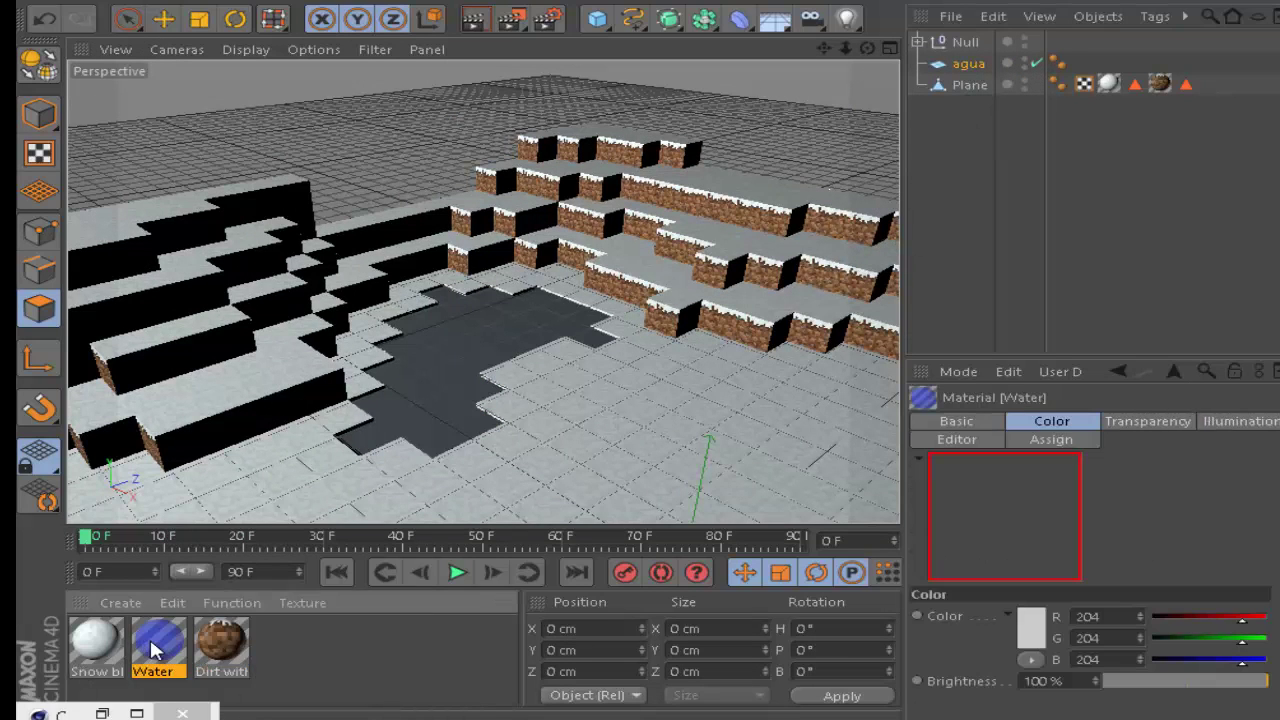
{"action": "right_click", "coordinate": [152, 645]}
{"action": "left_click", "coordinate": [200, 429]}
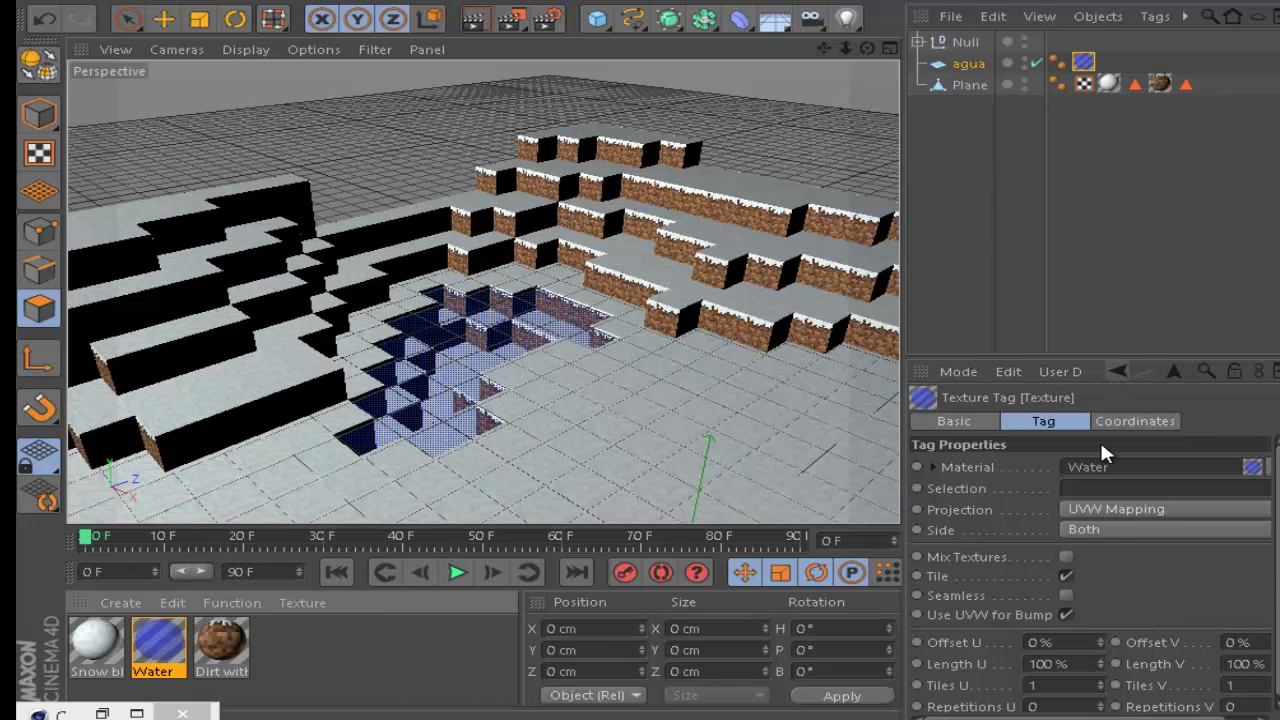
{"action": "left_click", "coordinate": [1107, 509]}
{"action": "left_click", "coordinate": [1100, 595]}
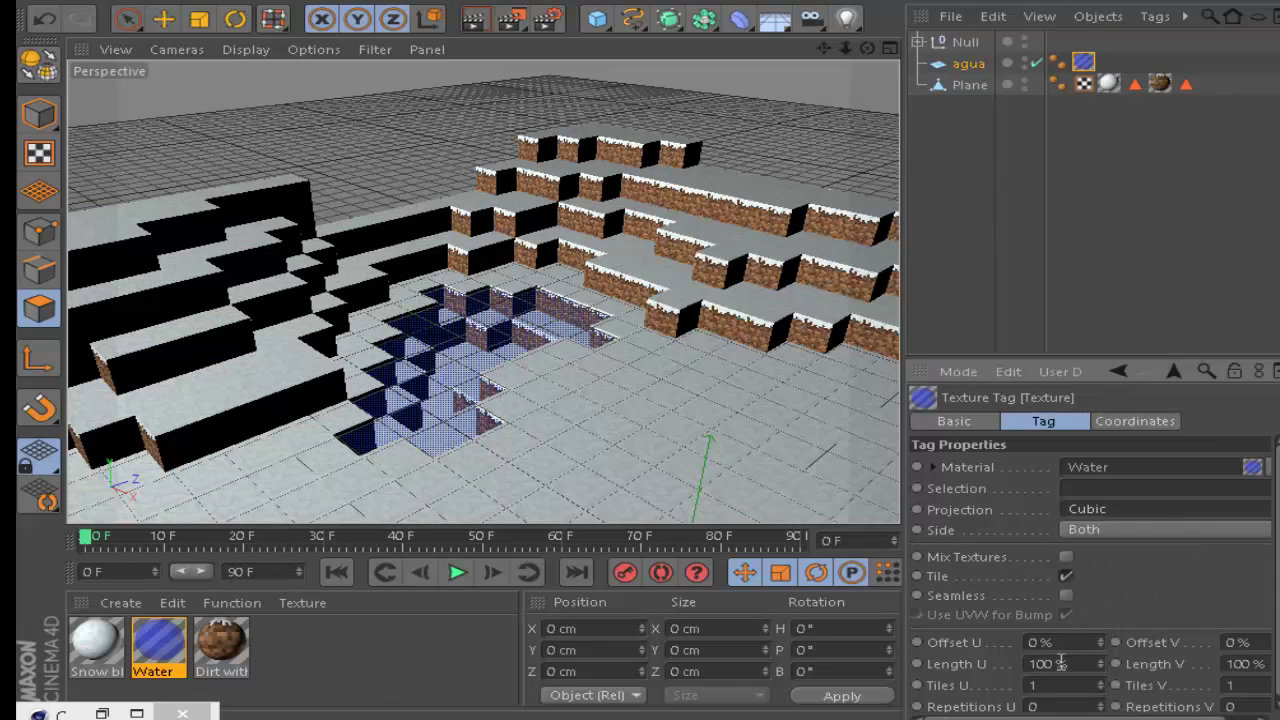
{"action": "double_click", "coordinate": [1050, 663]}
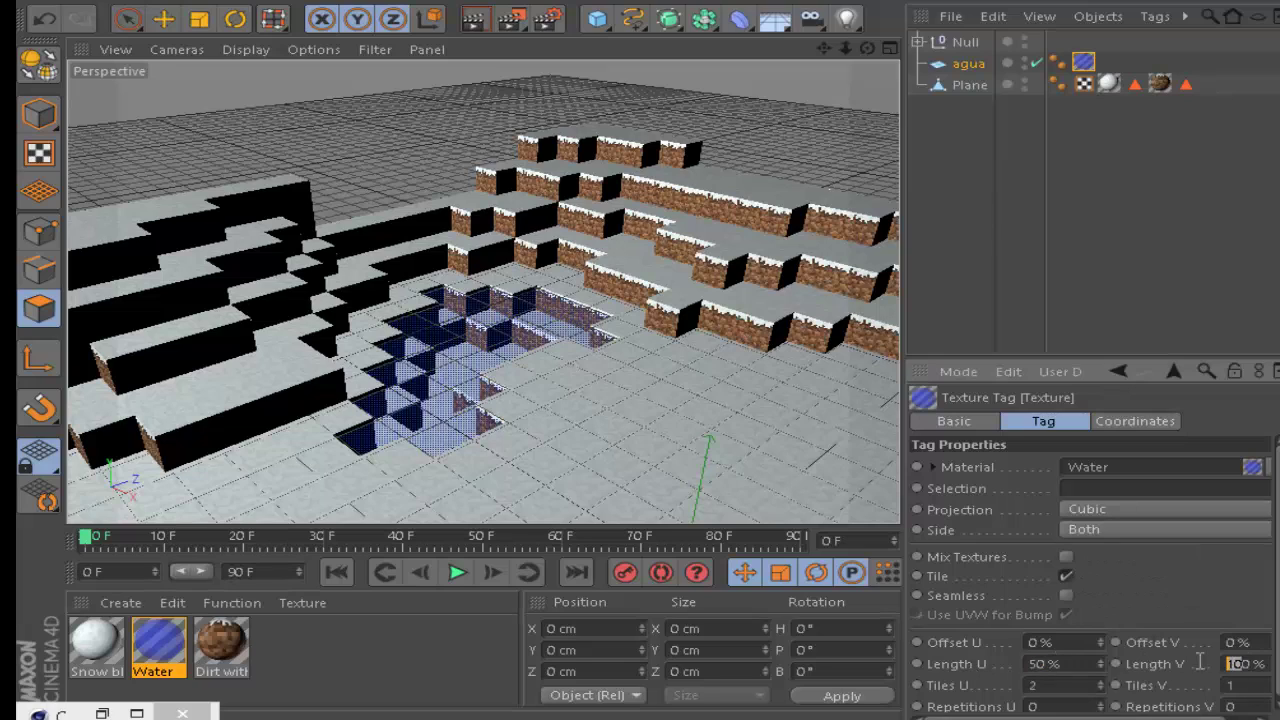
{"action": "type", "text": "50"}
{"action": "left_click", "coordinate": [973, 268]}
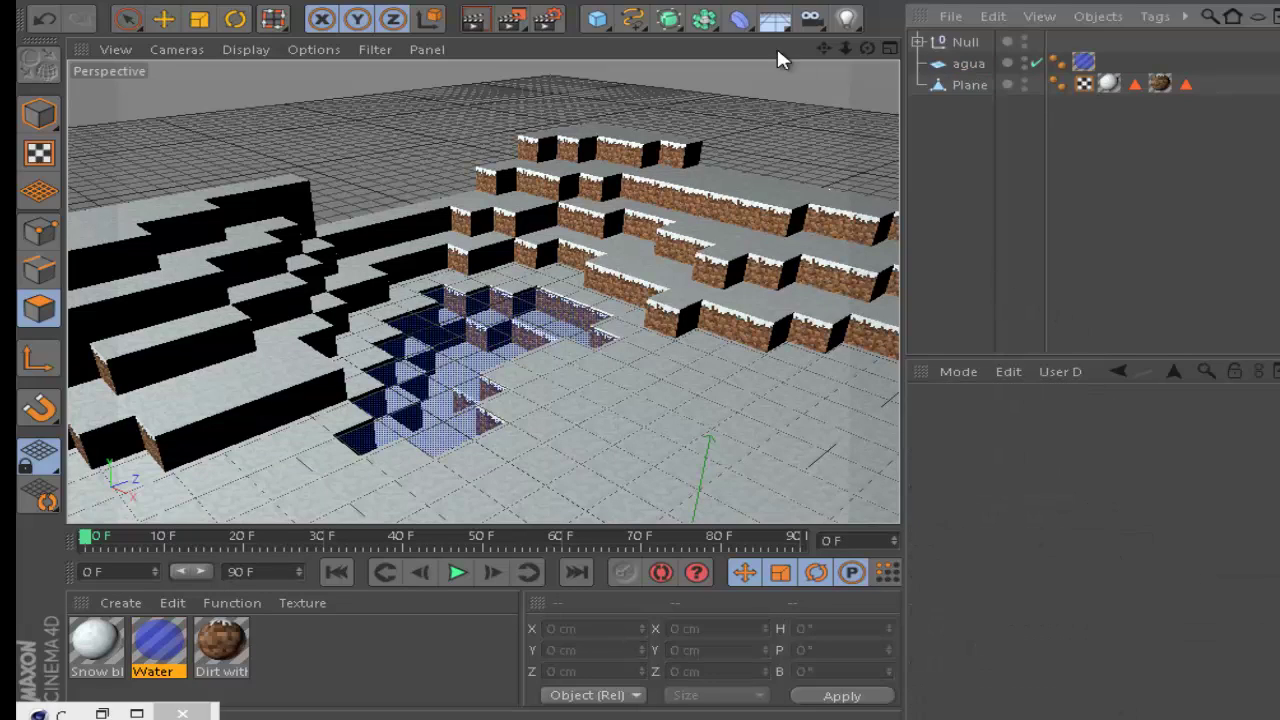
{"action": "mouse_move", "coordinate": [842, 55]}
{"action": "left_mouse_down"}
{"action": "mouse_move", "coordinate": [674, 357]}
{"action": "mouse_move", "coordinate": [786, 177]}
{"action": "left_mouse_up"}
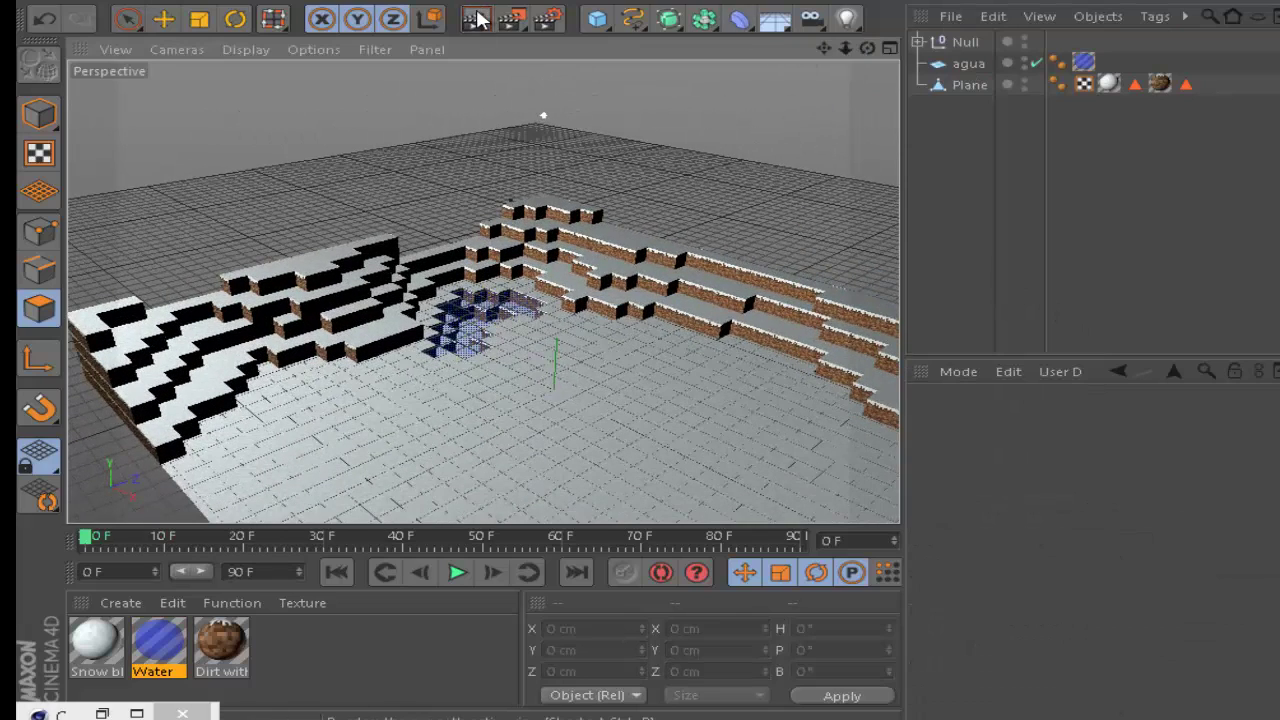
Step: Preview the render, expand the Null, turn on its lights, and orbit to inspect the lit terrain
{"action": "left_click", "coordinate": [477, 19]}
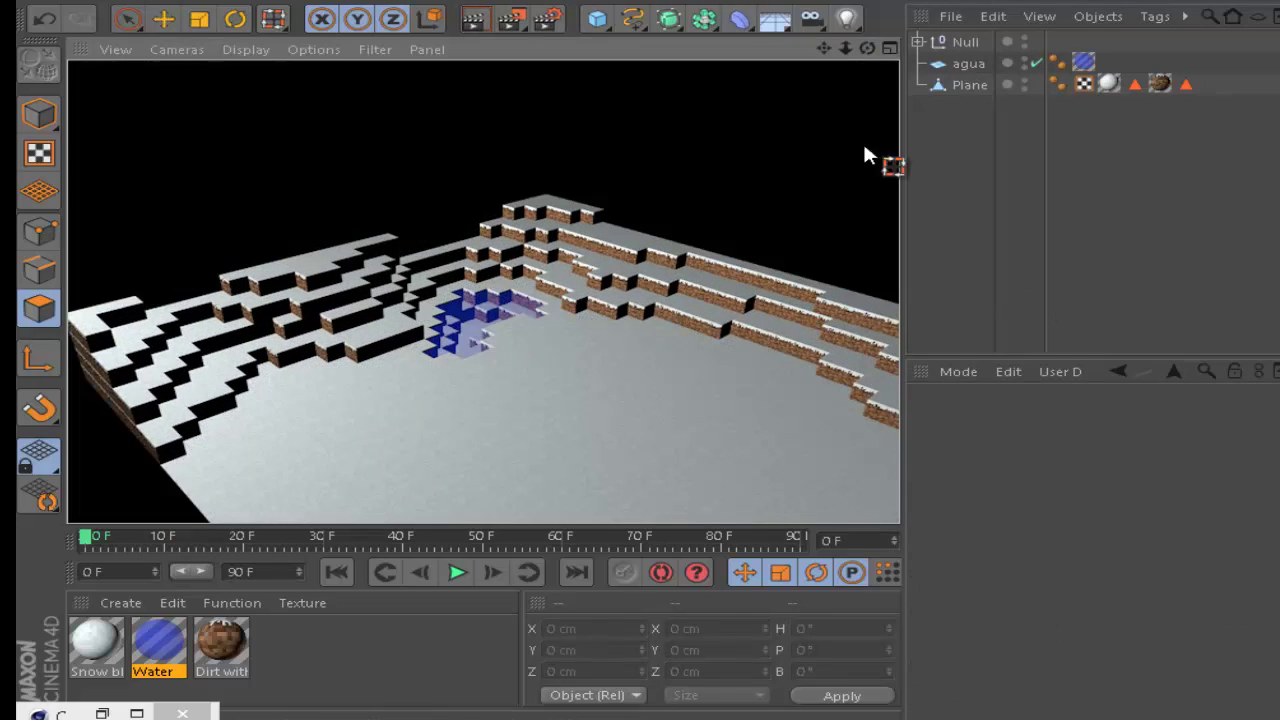
{"action": "left_click", "coordinate": [995, 143]}
{"action": "left_click", "coordinate": [918, 44]}
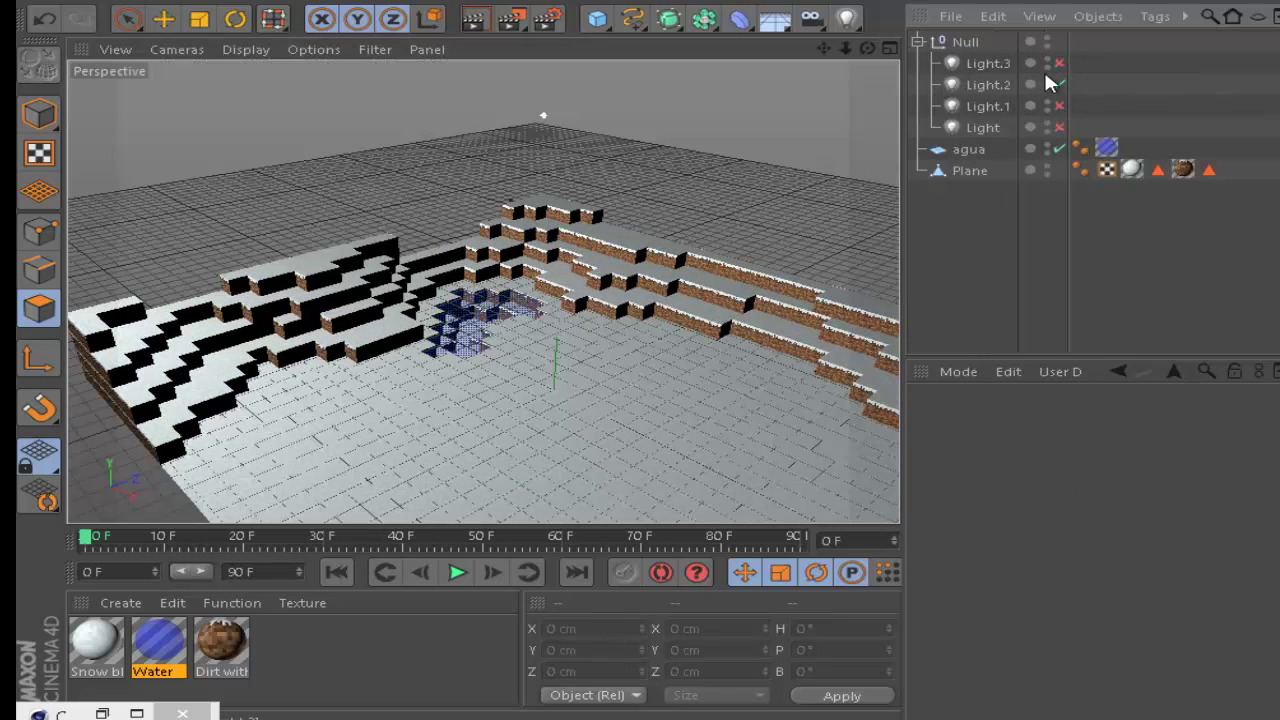
{"action": "left_click", "coordinate": [1059, 84]}
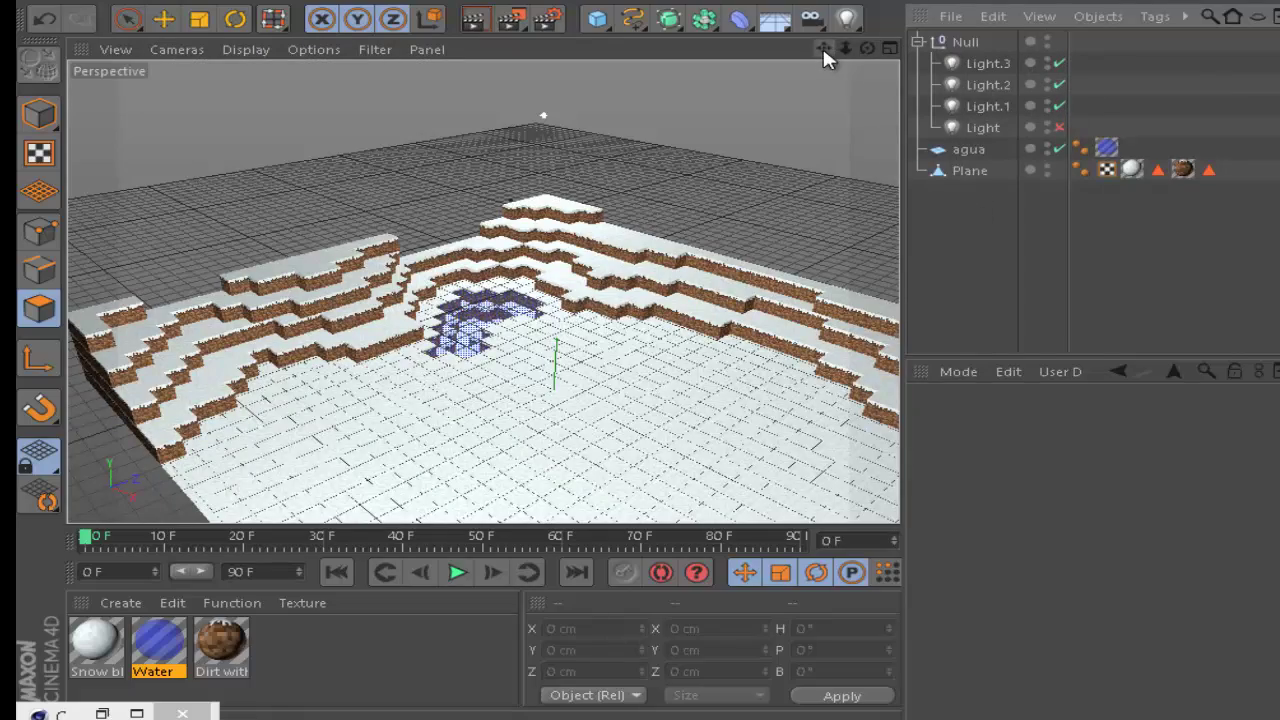
{"action": "mouse_move", "coordinate": [822, 45]}
{"action": "left_mouse_down"}
{"action": "mouse_move", "coordinate": [671, 354]}
{"action": "mouse_move", "coordinate": [330, 397]}
{"action": "left_mouse_up"}
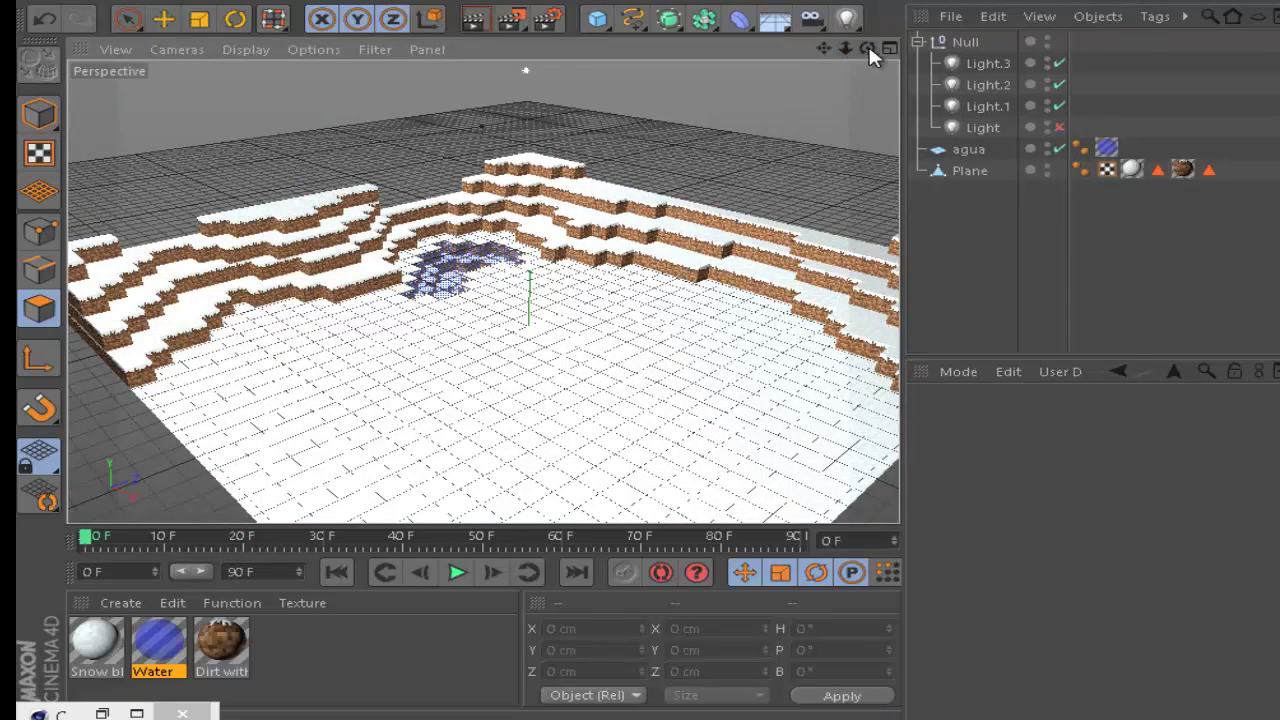
{"action": "mouse_move", "coordinate": [868, 48]}
{"action": "left_mouse_down"}
{"action": "mouse_move", "coordinate": [677, 351]}
{"action": "mouse_move", "coordinate": [663, 349]}
{"action": "mouse_move", "coordinate": [680, 350]}
{"action": "mouse_move", "coordinate": [690, 300]}
{"action": "left_mouse_up"}
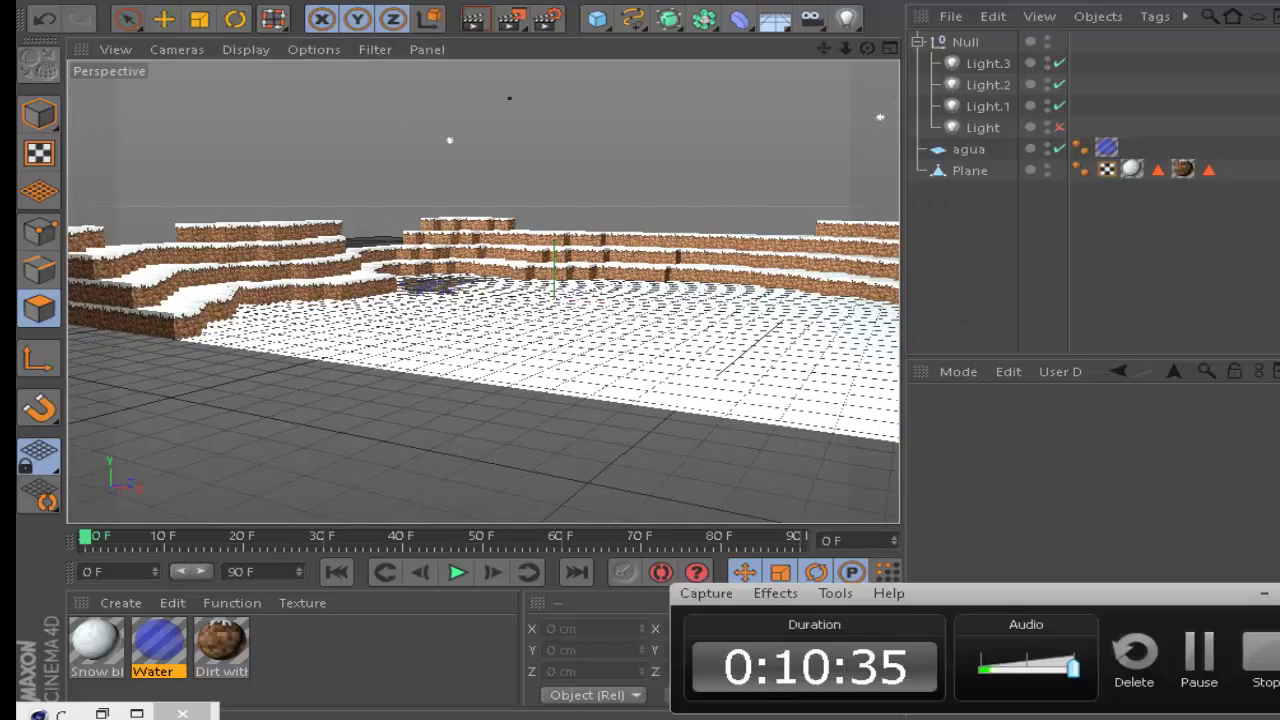
{"action": "mouse_move", "coordinate": [868, 47]}
{"action": "left_mouse_down"}
{"action": "mouse_move", "coordinate": [671, 357]}
{"action": "mouse_move", "coordinate": [178, 262]}
{"action": "left_mouse_up"}
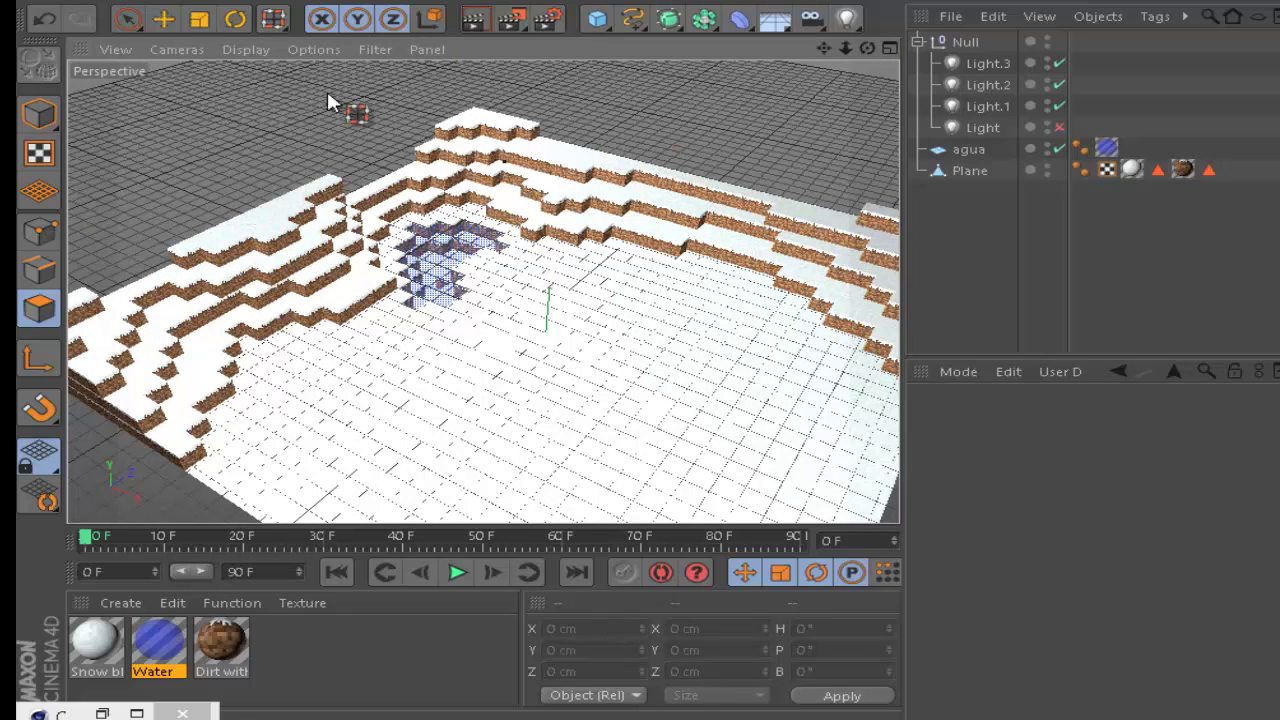
{"action": "mouse_move", "coordinate": [865, 48]}
{"action": "left_mouse_down"}
{"action": "mouse_move", "coordinate": [820, 80]}
{"action": "mouse_move", "coordinate": [650, 275]}
{"action": "left_mouse_up"}
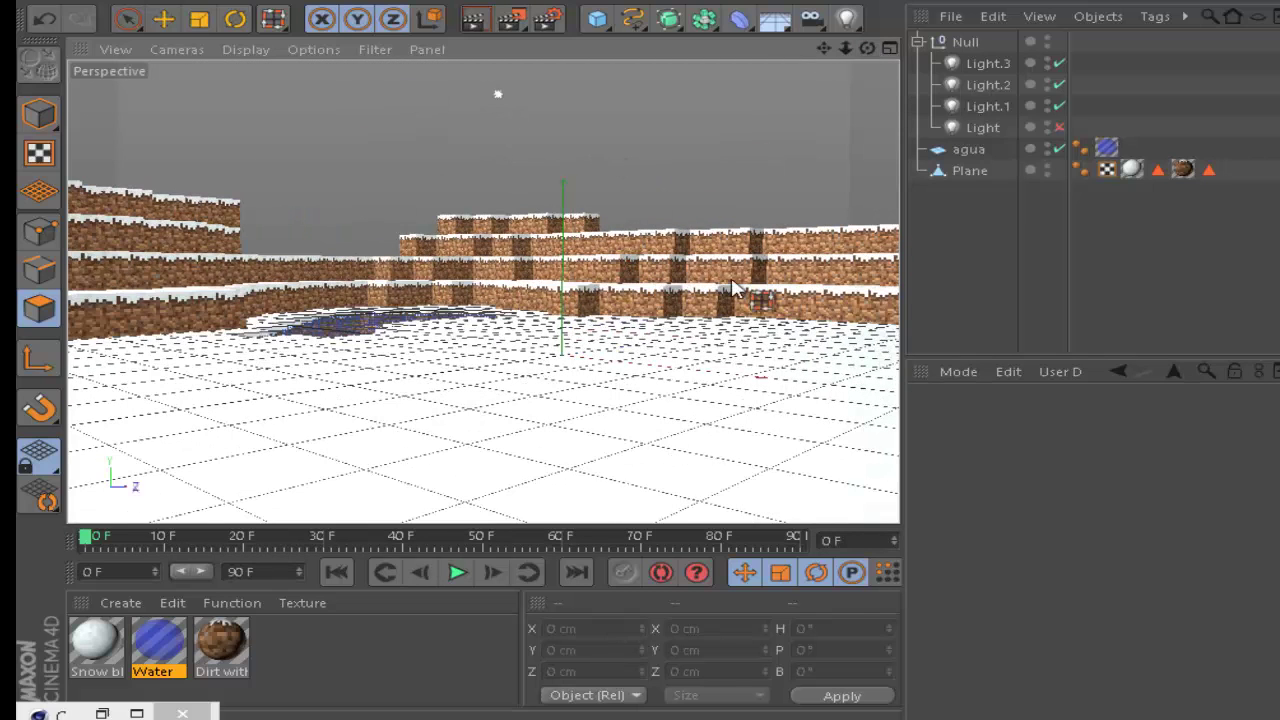
{"action": "left_click_drag", "start_coordinate": [603, 402], "coordinate": [690, 248]}
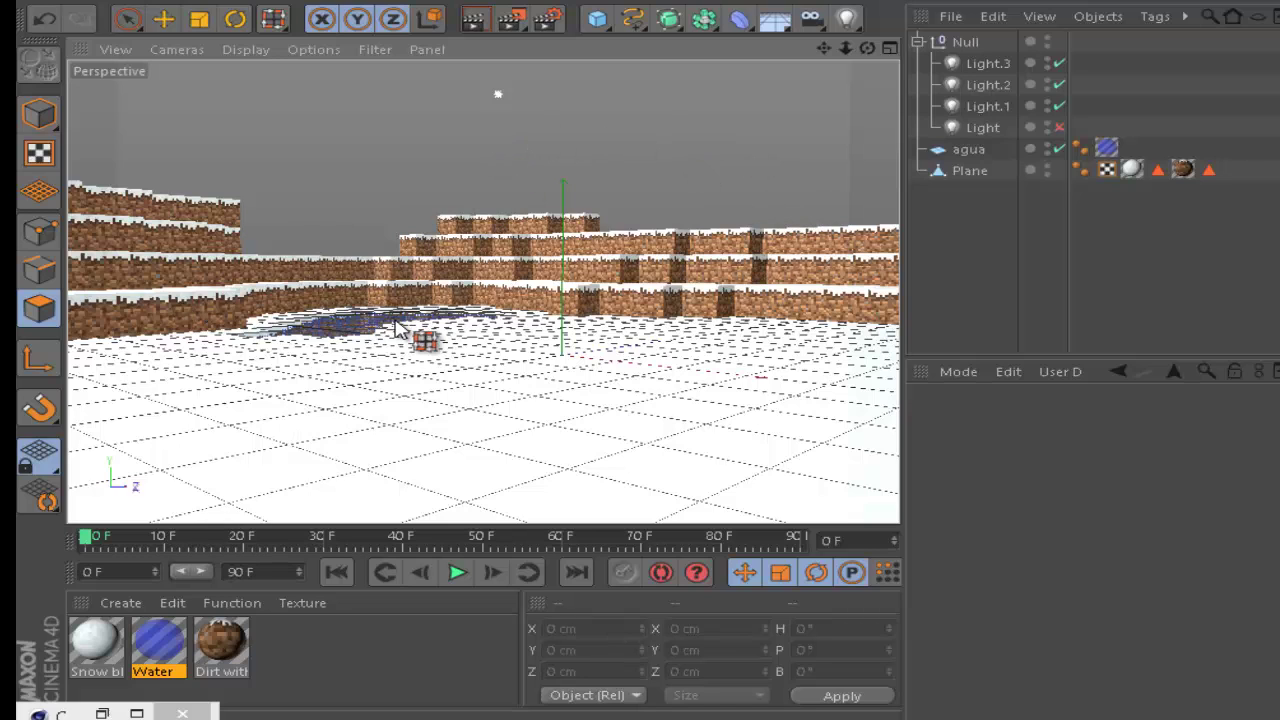
Step: Collapse the Null group and orbit around the finished terraced terrain from several angles
{"action": "left_click", "coordinate": [917, 42]}
{"action": "left_click_drag", "start_coordinate": [866, 48], "coordinate": [672, 352]}
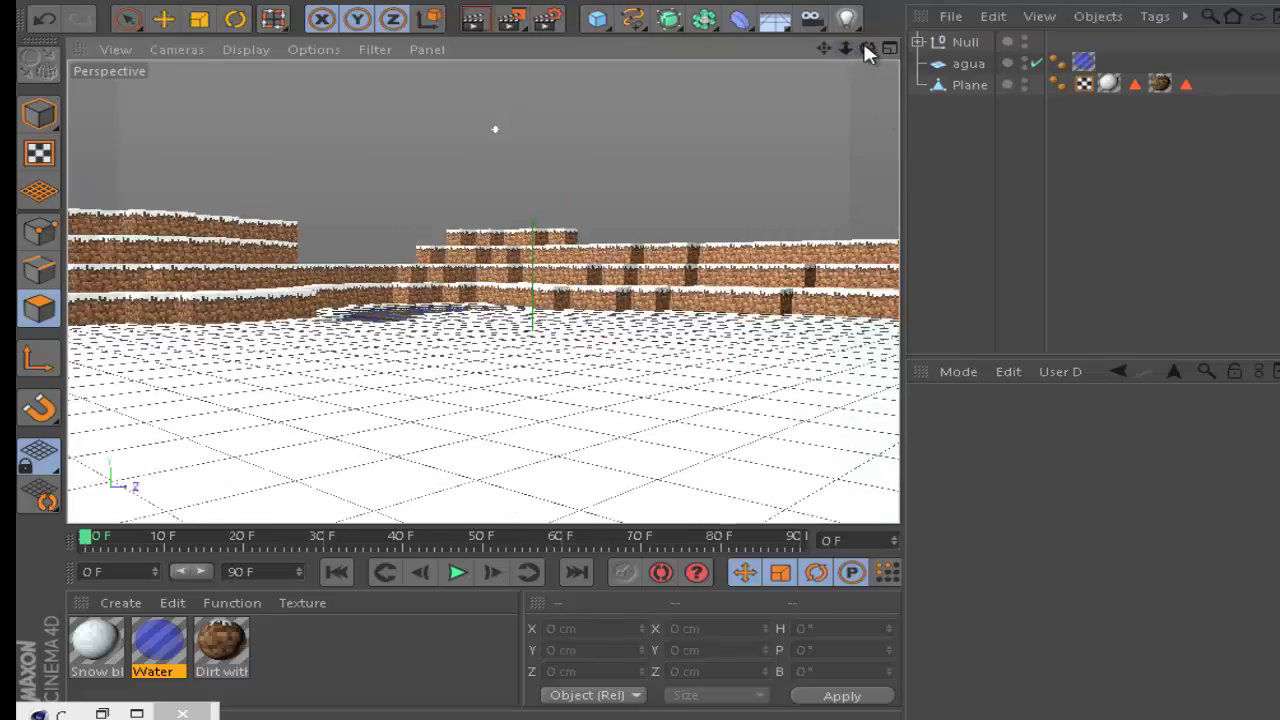
{"action": "mouse_move", "coordinate": [842, 54]}
{"action": "left_mouse_down"}
{"action": "mouse_move", "coordinate": [668, 355]}
{"action": "mouse_move", "coordinate": [771, 49]}
{"action": "left_mouse_up"}
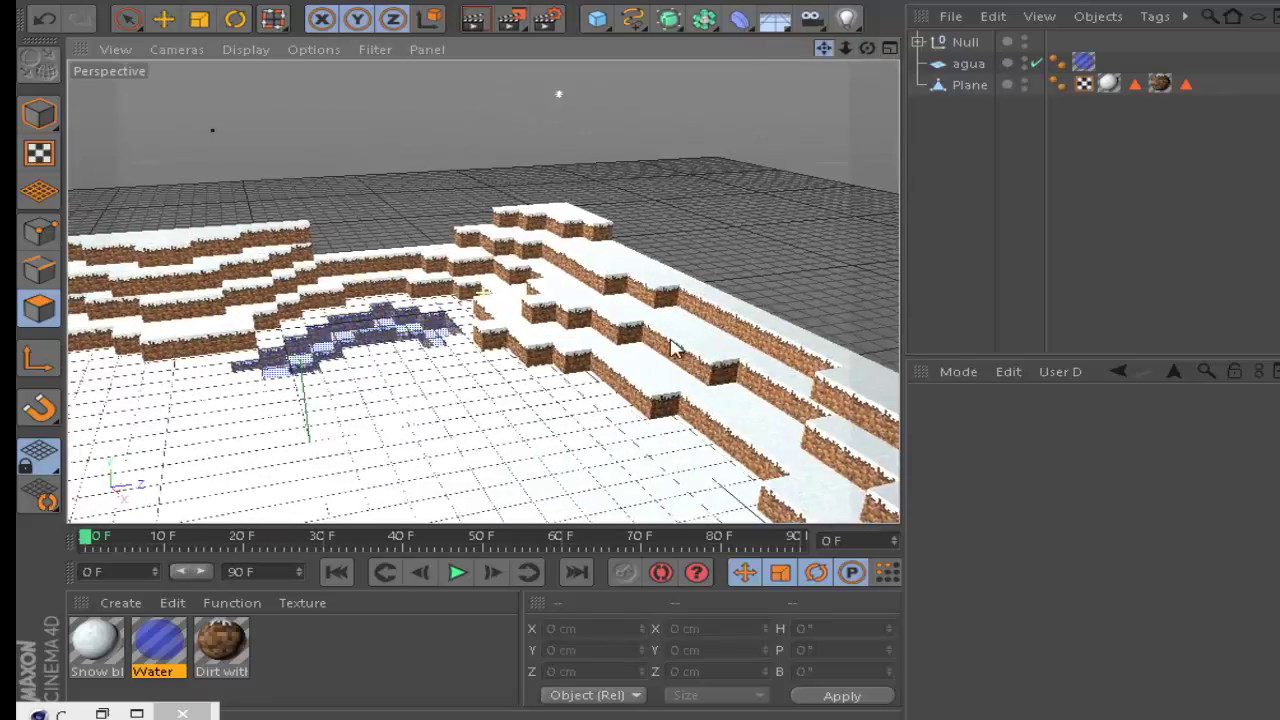
{"action": "mouse_move", "coordinate": [671, 349]}
{"action": "left_mouse_down"}
{"action": "mouse_move", "coordinate": [866, 49]}
{"action": "mouse_move", "coordinate": [662, 358]}
{"action": "mouse_move", "coordinate": [828, 65]}
{"action": "left_mouse_up"}
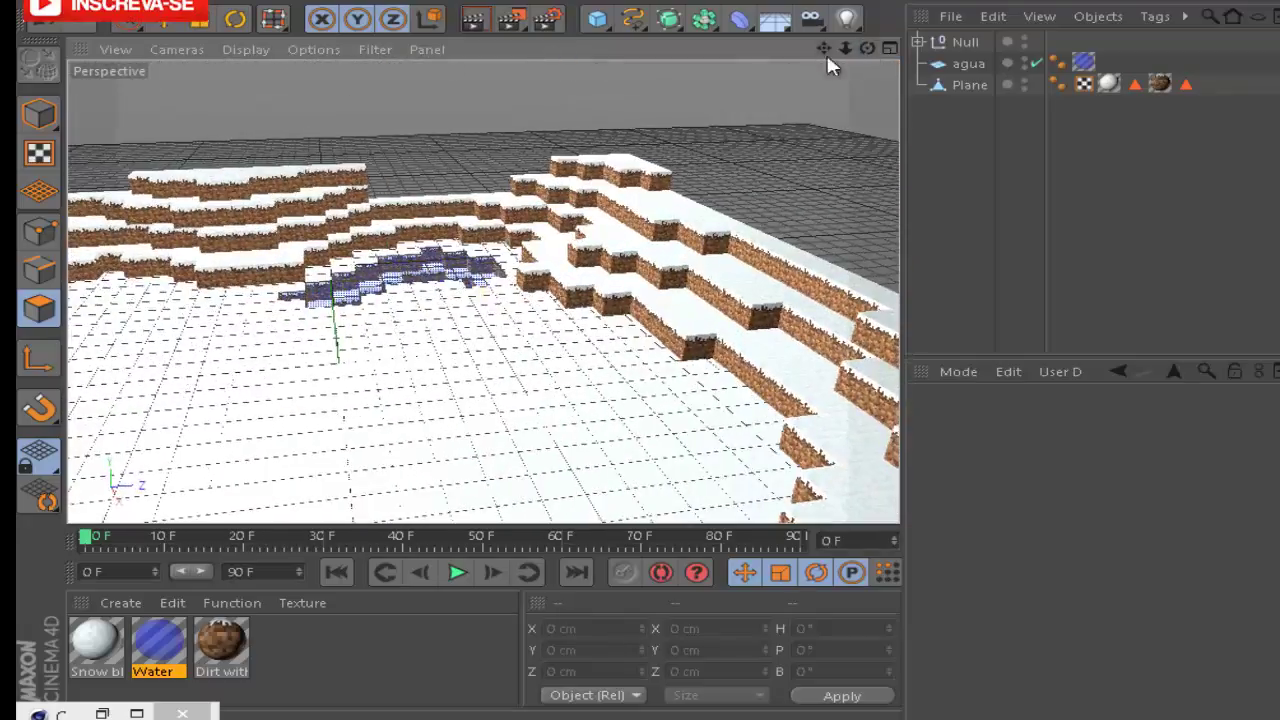
{"action": "mouse_move", "coordinate": [676, 352]}
{"action": "left_mouse_down"}
{"action": "mouse_move", "coordinate": [848, 43]}
{"action": "mouse_move", "coordinate": [674, 357]}
{"action": "mouse_move", "coordinate": [869, 41]}
{"action": "mouse_move", "coordinate": [680, 349]}
{"action": "mouse_move", "coordinate": [666, 346]}
{"action": "mouse_move", "coordinate": [737, 358]}
{"action": "mouse_move", "coordinate": [671, 351]}
{"action": "mouse_move", "coordinate": [843, 62]}
{"action": "left_mouse_up"}
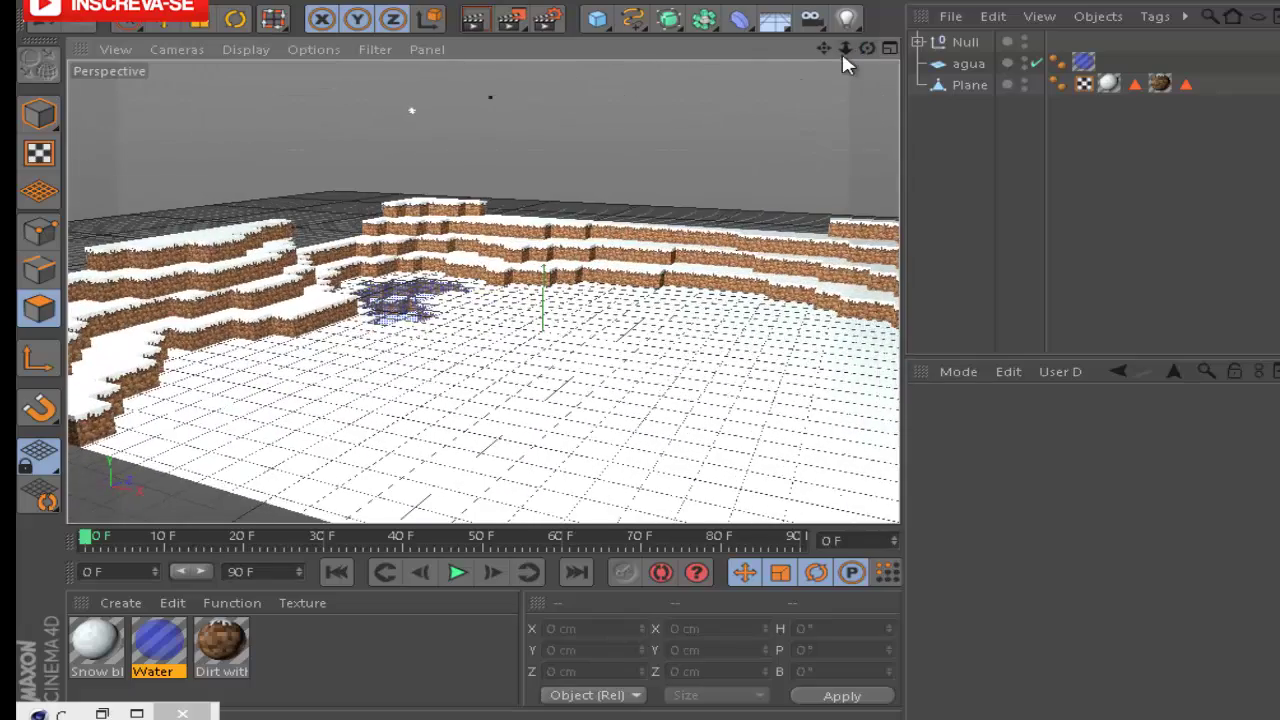
{"action": "mouse_move", "coordinate": [472, 303]}
{"action": "left_mouse_down"}
{"action": "mouse_move", "coordinate": [857, 245]}
{"action": "mouse_move", "coordinate": [857, 126]}
{"action": "left_mouse_up"}
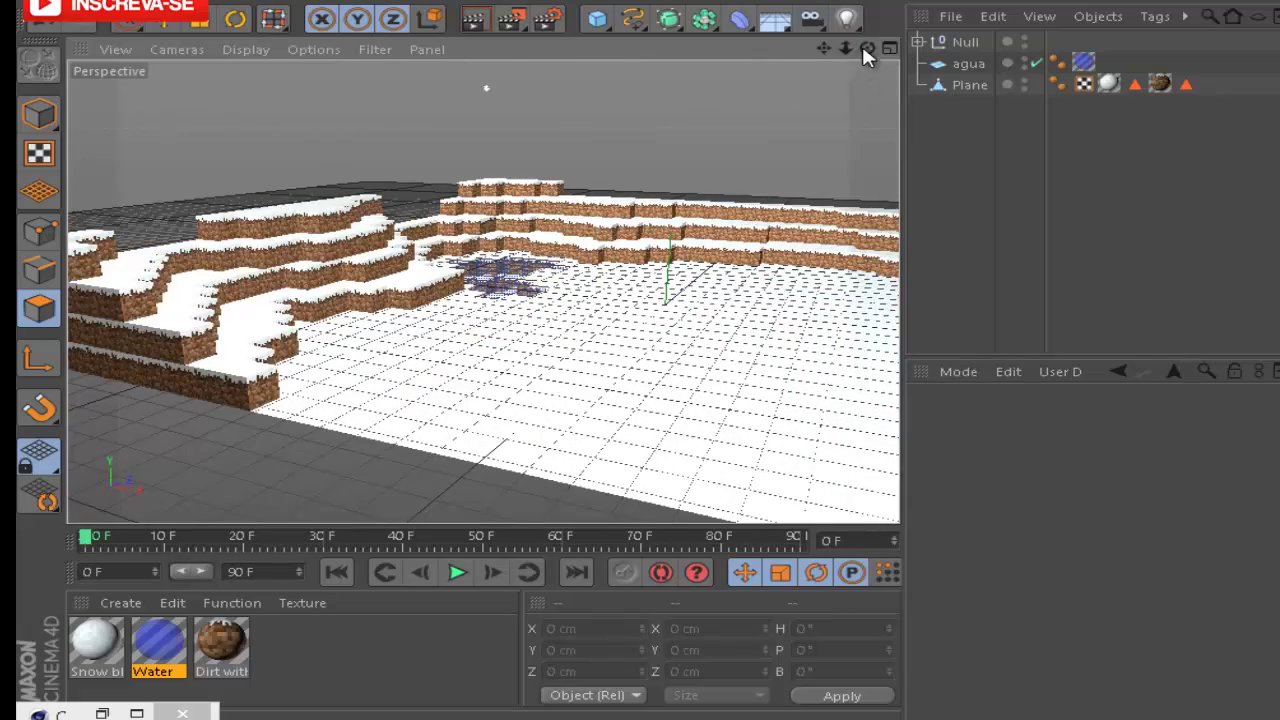
{"action": "left_click_drag", "start_coordinate": [863, 46], "coordinate": [851, 43]}
{"action": "left_click_drag", "start_coordinate": [672, 350], "coordinate": [866, 50]}
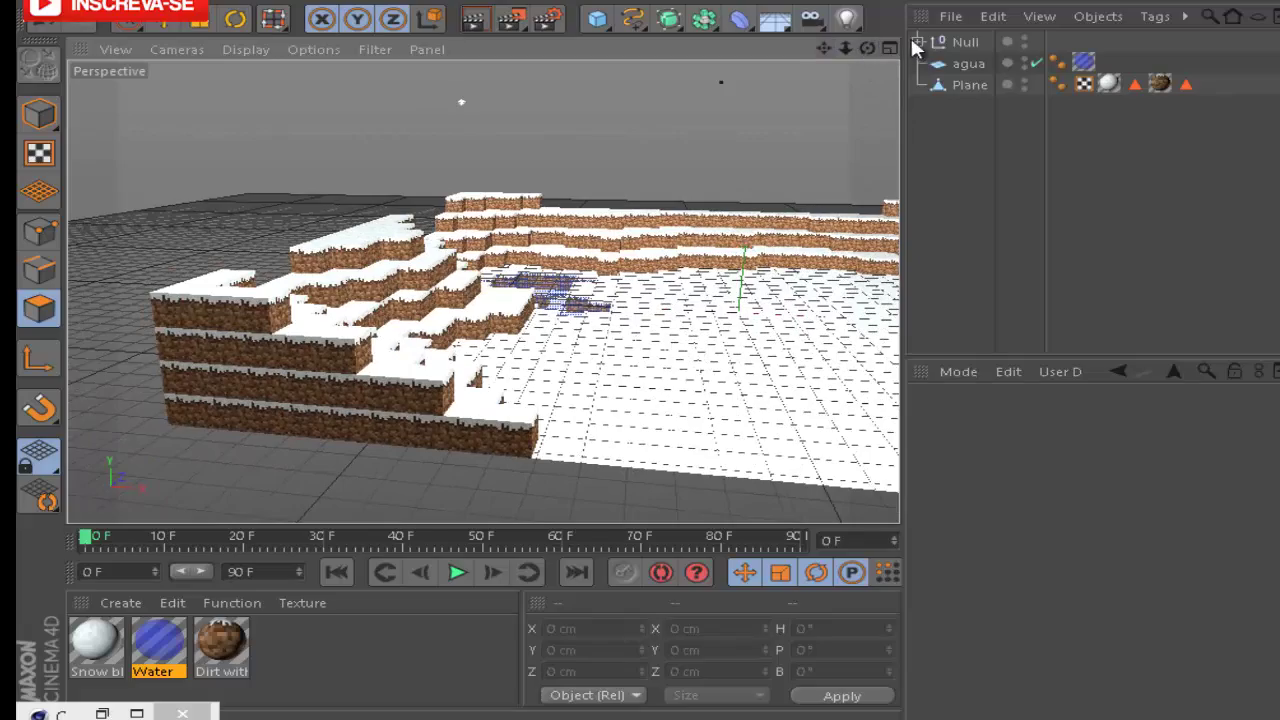